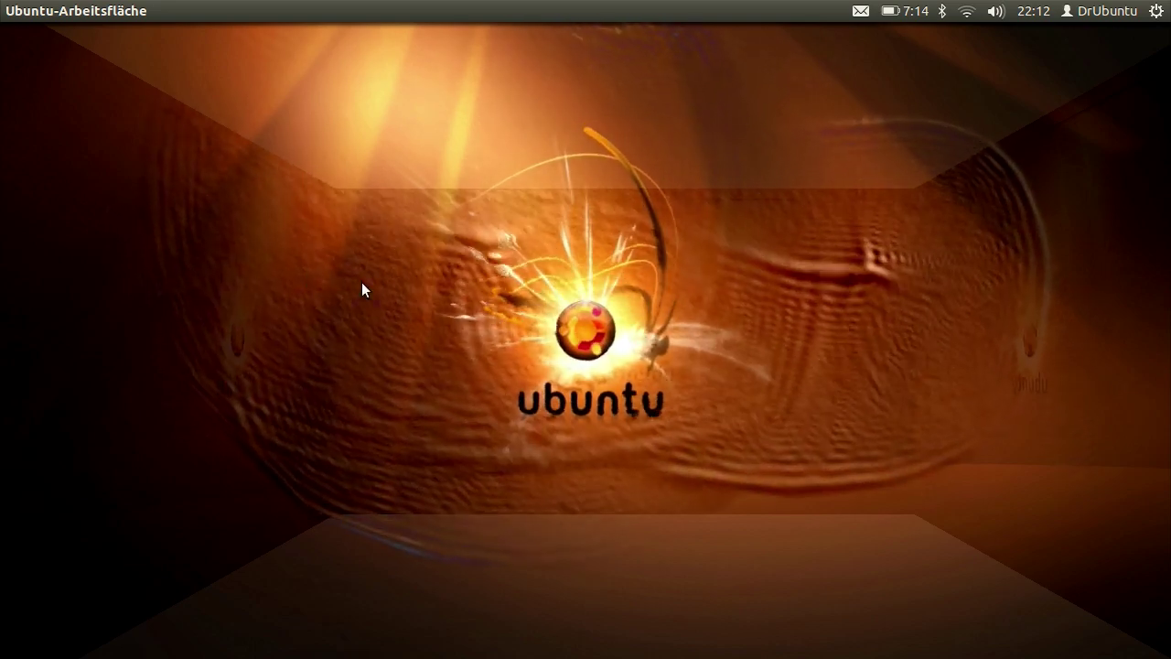
Draw a green freehand scribble across the wallpaper, looping around the Ubuntu logo
mouse_move(3, 270)
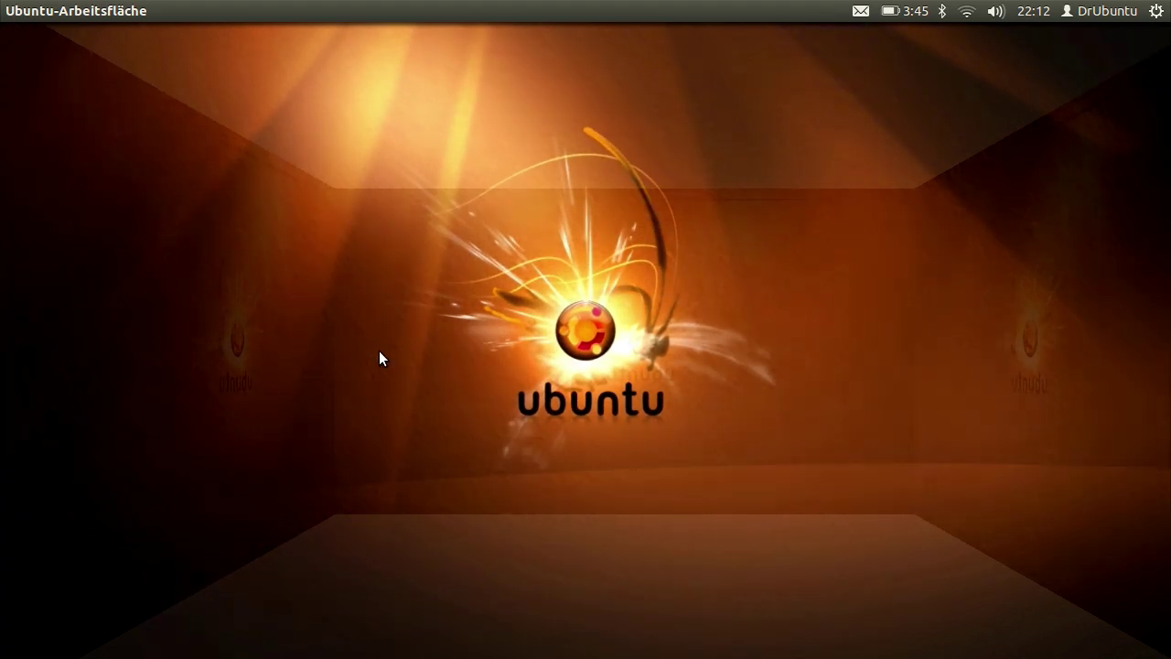
mouse_move(398, 331)
mouse_down()
mouse_move(546, 275)
mouse_move(619, 448)
mouse_move(751, 382)
mouse_move(535, 276)
mouse_move(609, 227)
mouse_move(820, 234)
mouse_move(644, 411)
mouse_up()
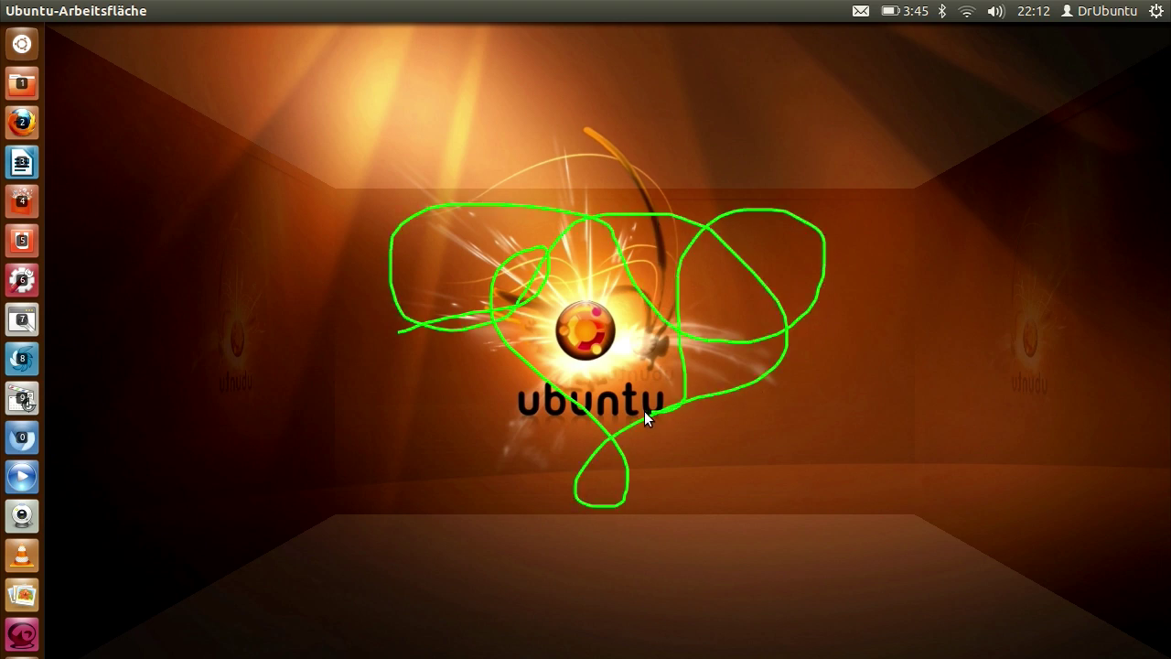
Erase the green scribbles, start the water ripple effect, then rotate and unfold the desktop cube
key(super+shift+k)
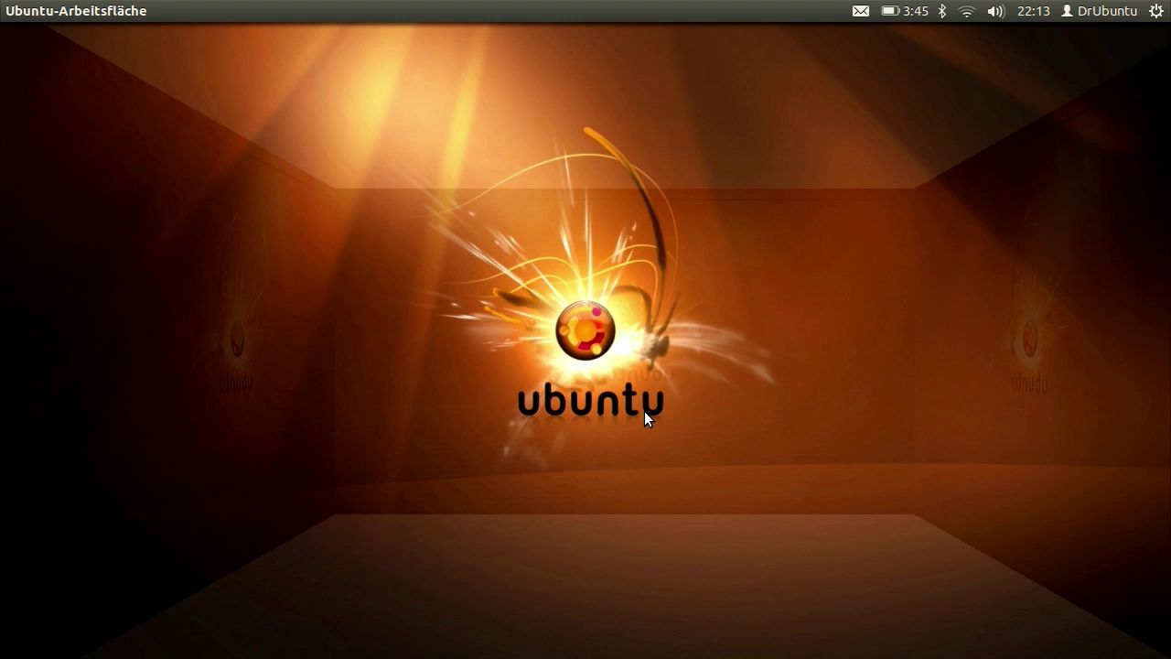
key(shift+F9)
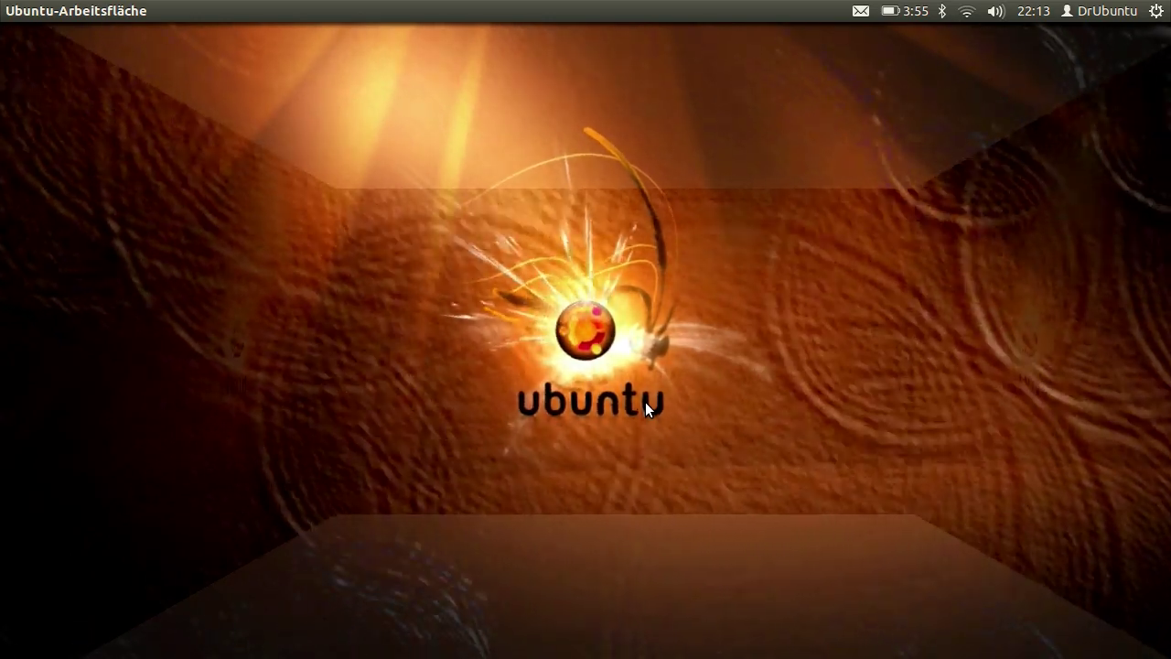
key(ctrl+alt+Right)
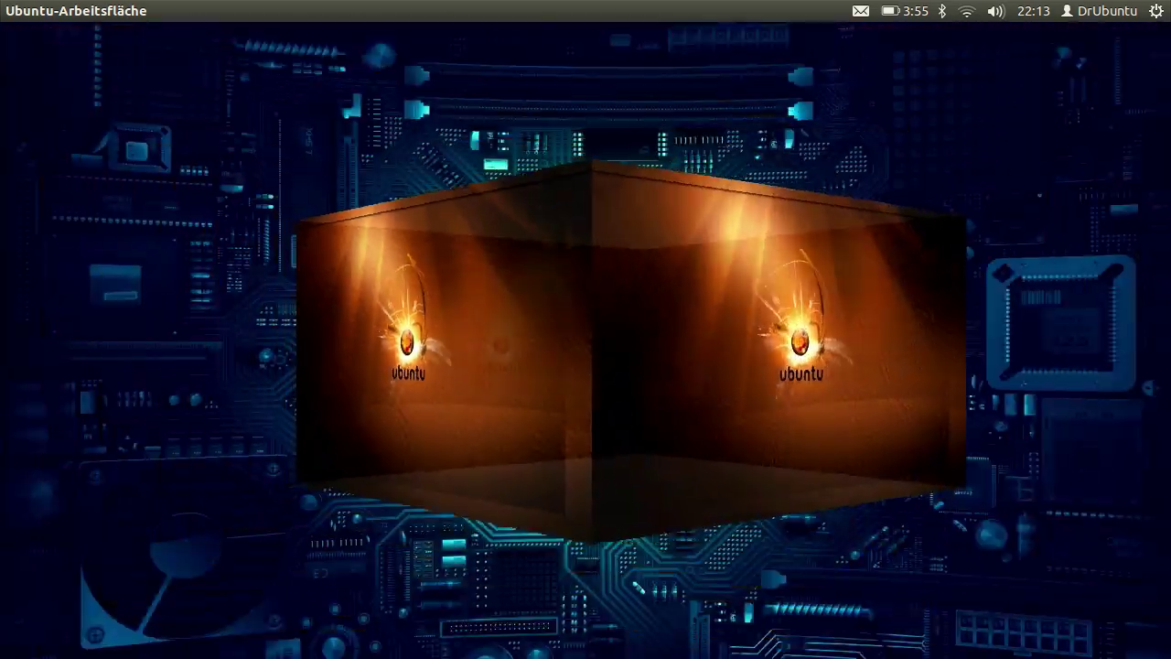
key(ctrl+alt+Down)
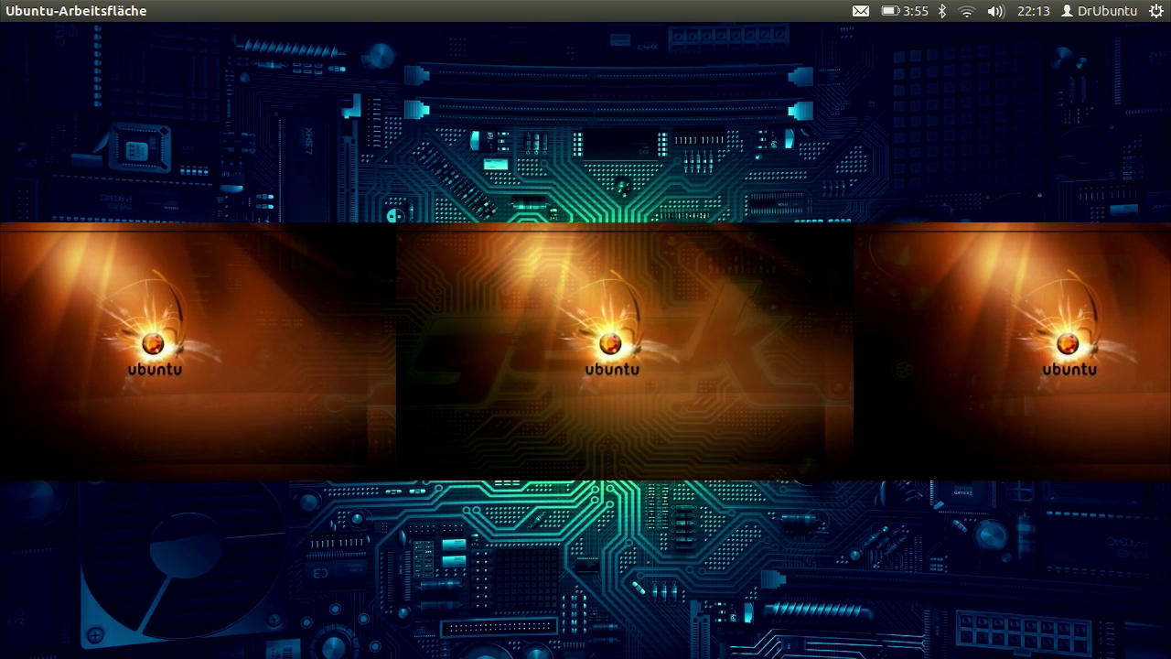
key(ctrl+alt+Right)
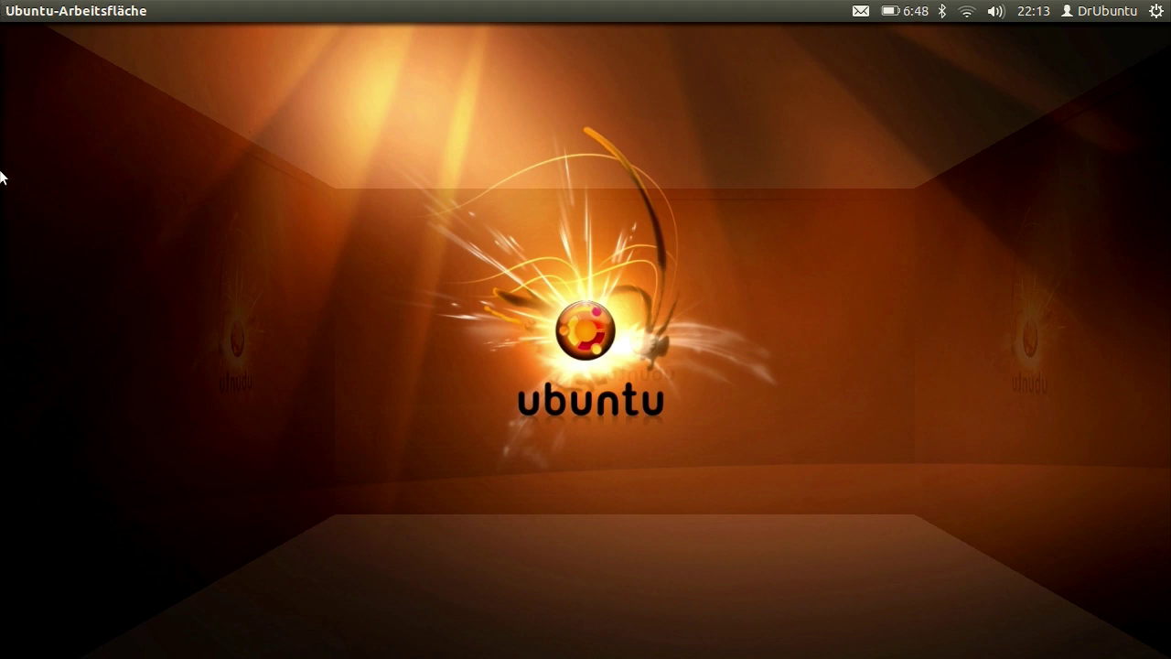
Launch Systemeinstellungen from the Dash by searching for 'syst'
mouse_move(2, 178)
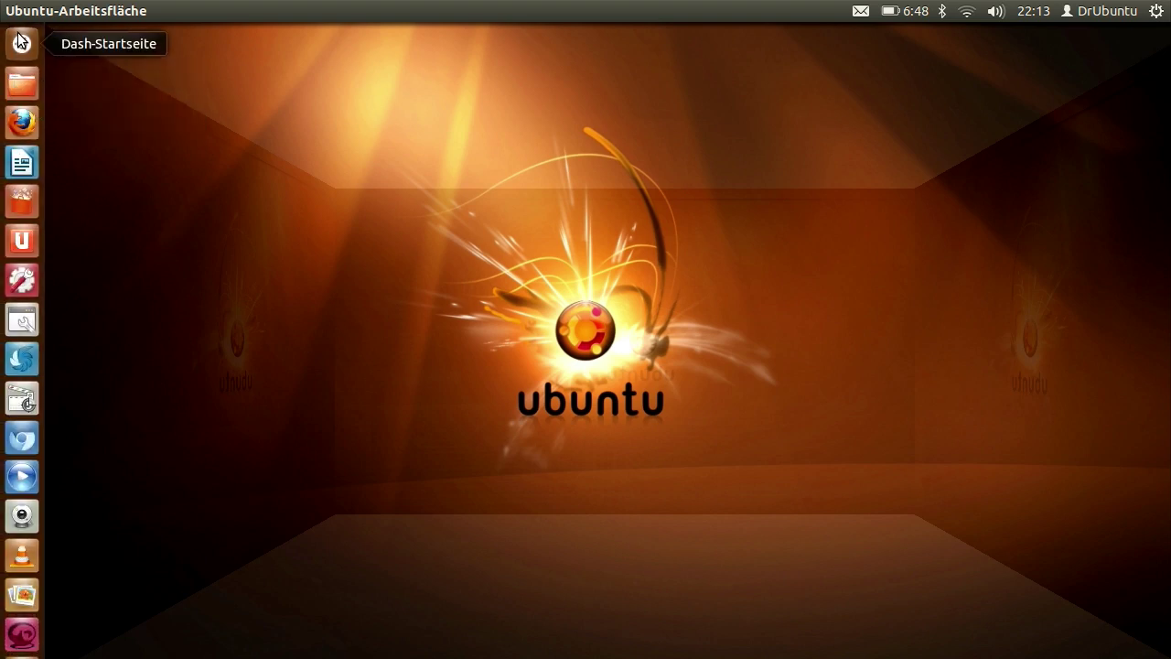
click(18, 37)
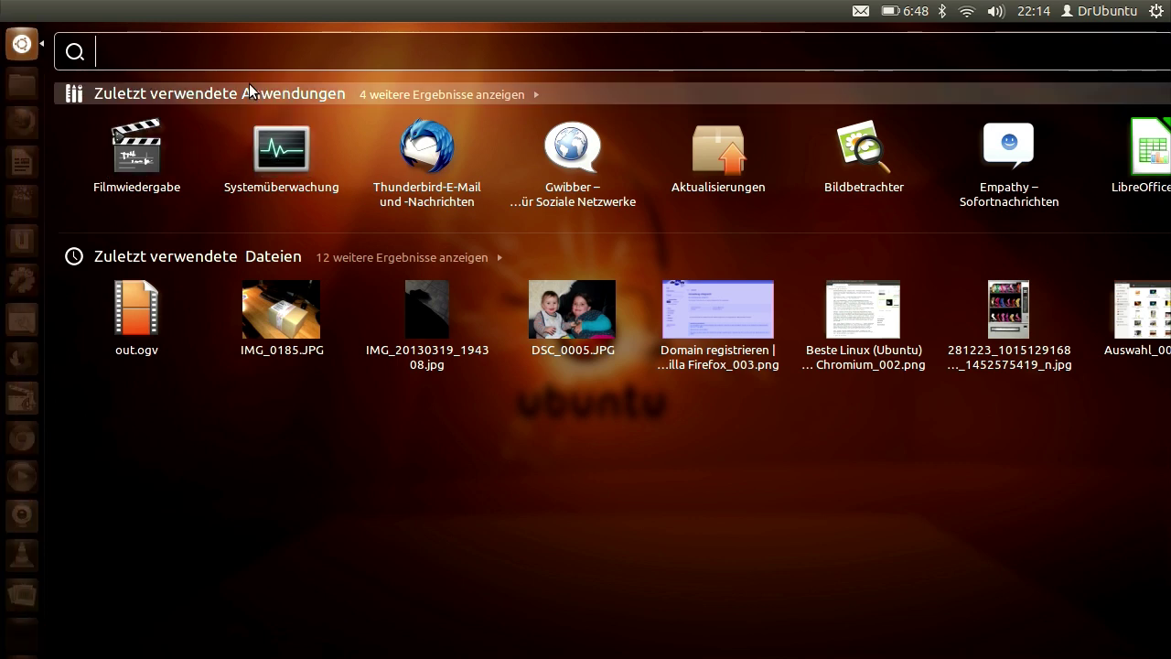
text(syst)
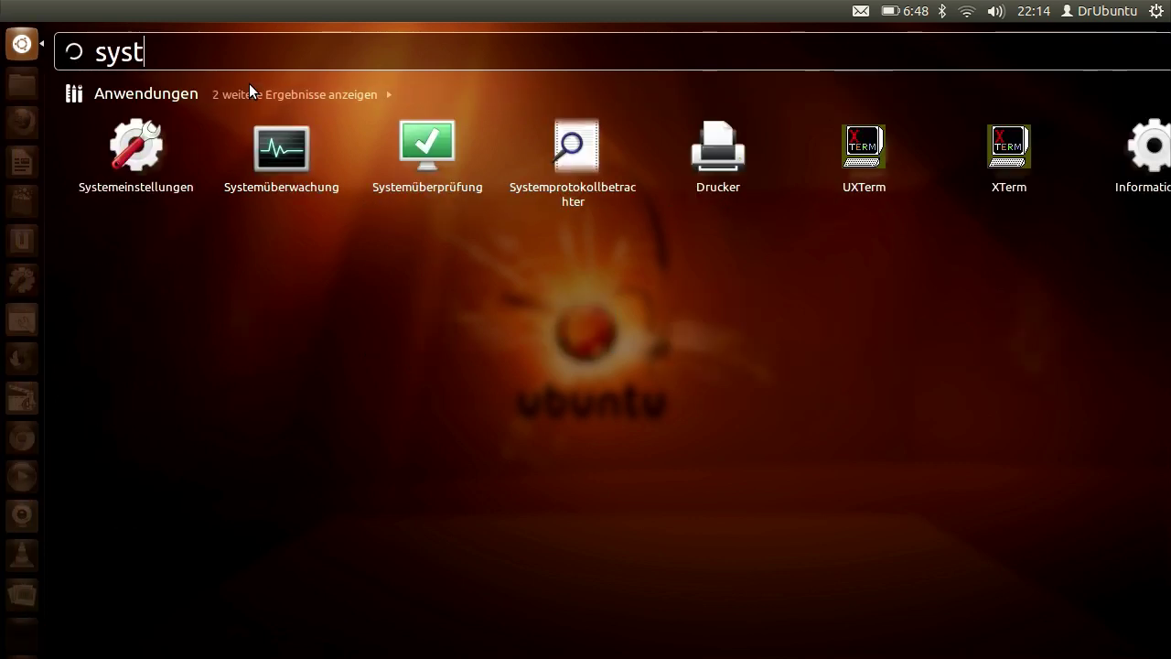
click(164, 175)
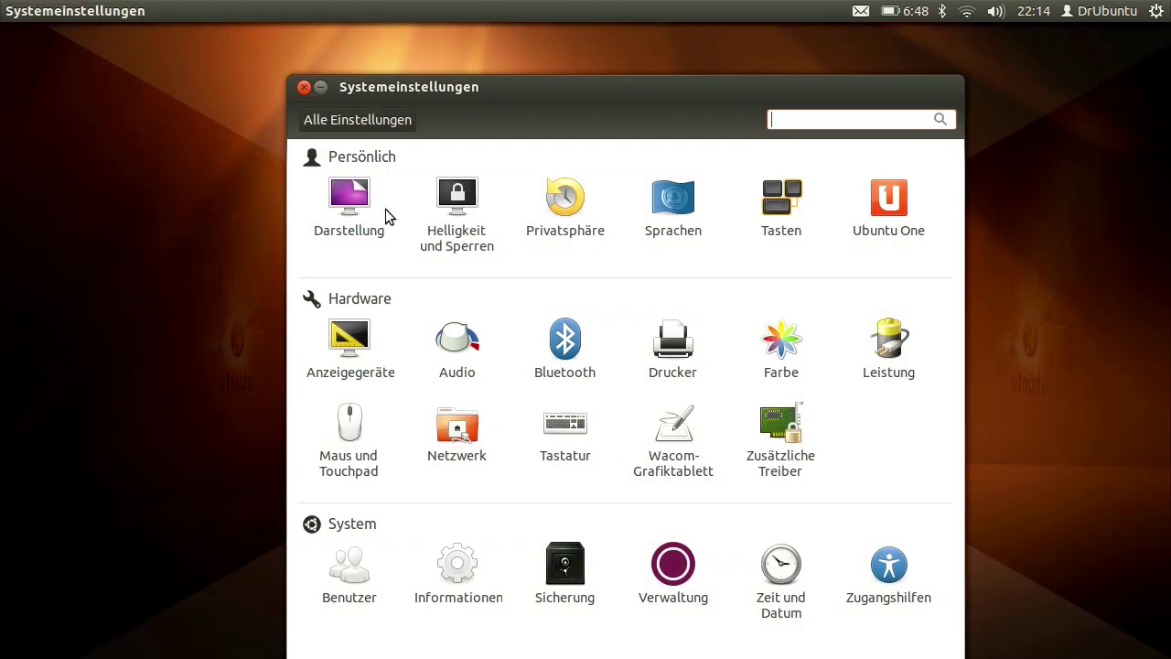
Open the Benutzer panel and unlock it with the administrator password
click(362, 574)
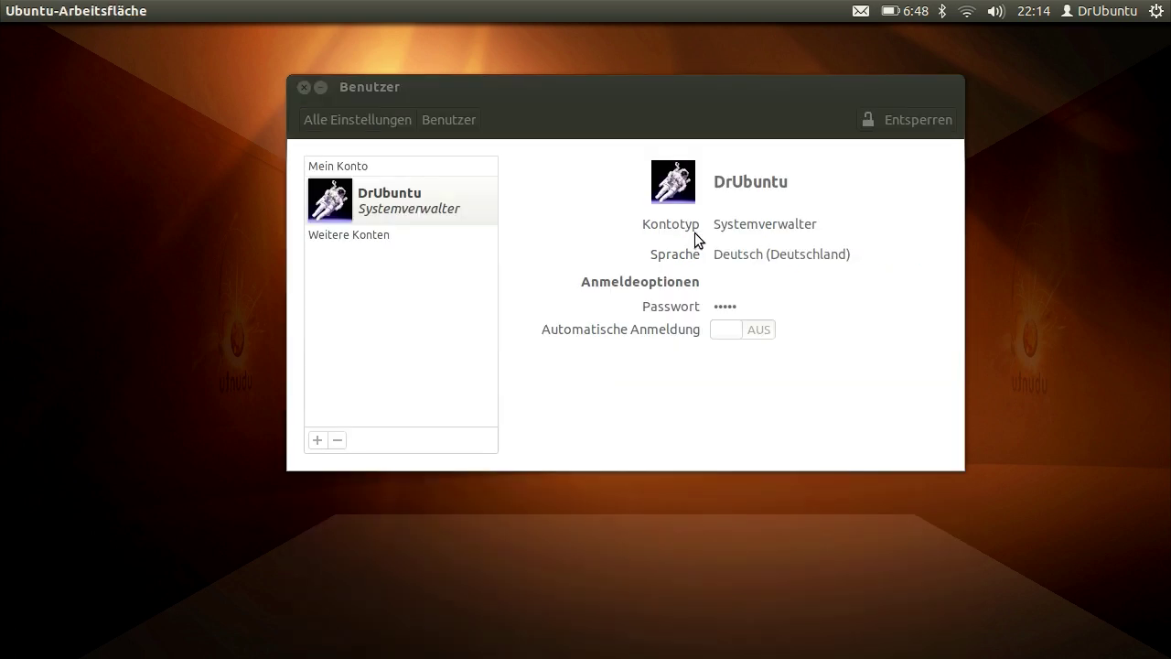
click(901, 120)
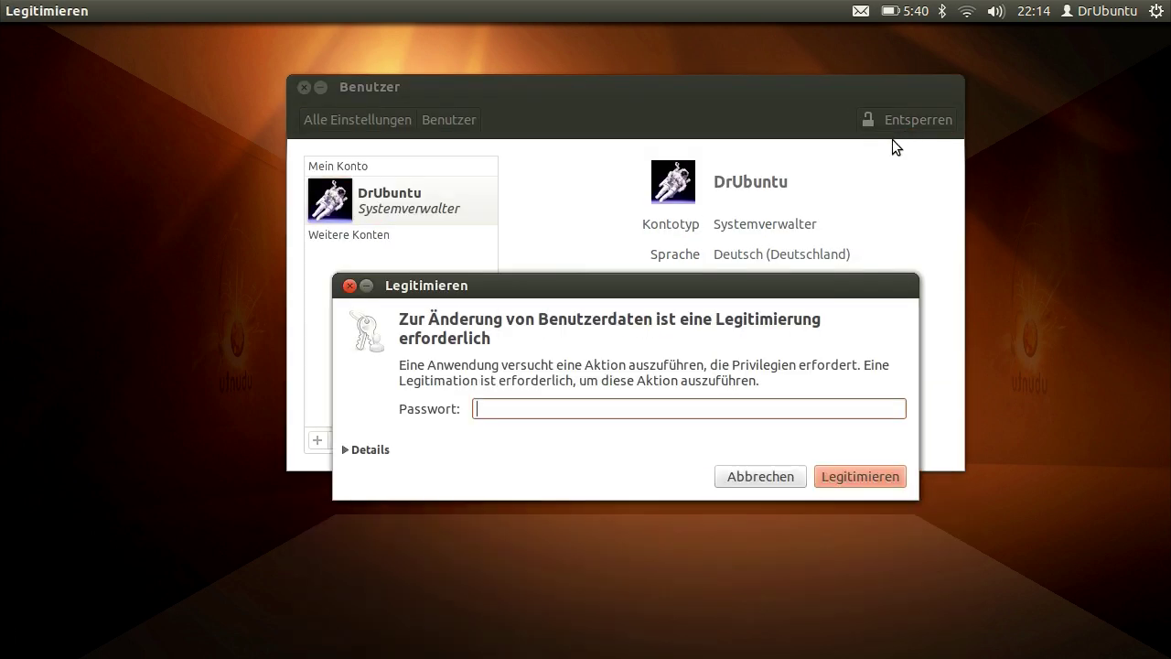
text(•••••••)
click(860, 476)
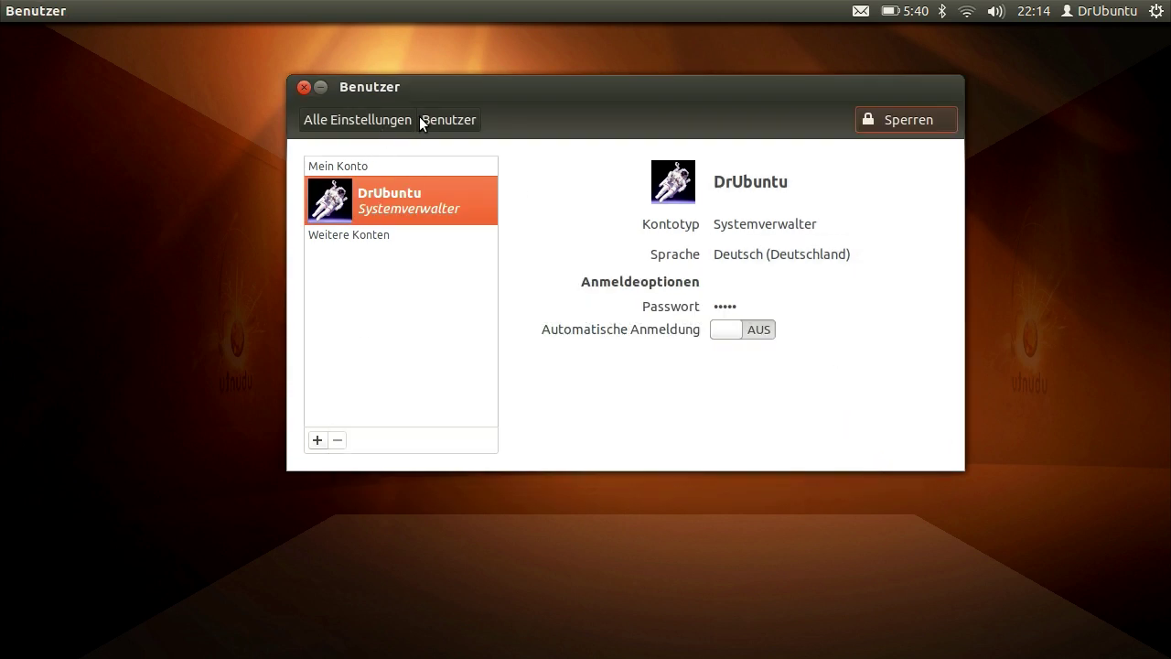
Create a new Systemverwalter account with the full name 'Youtubetest'
click(318, 440)
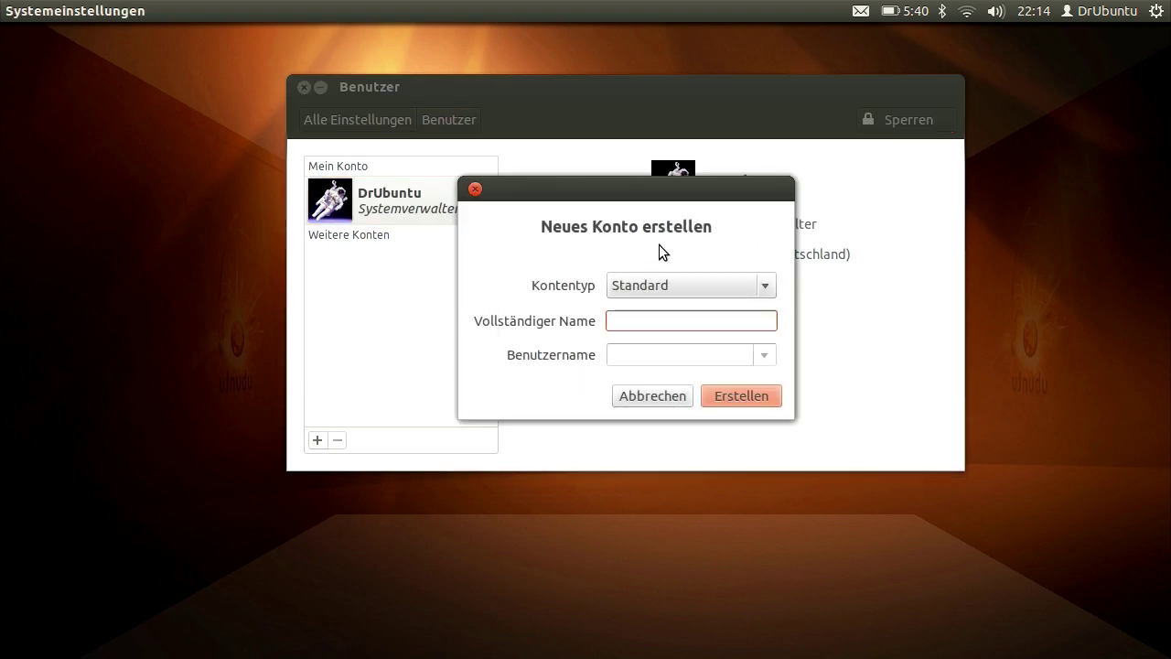
click(740, 283)
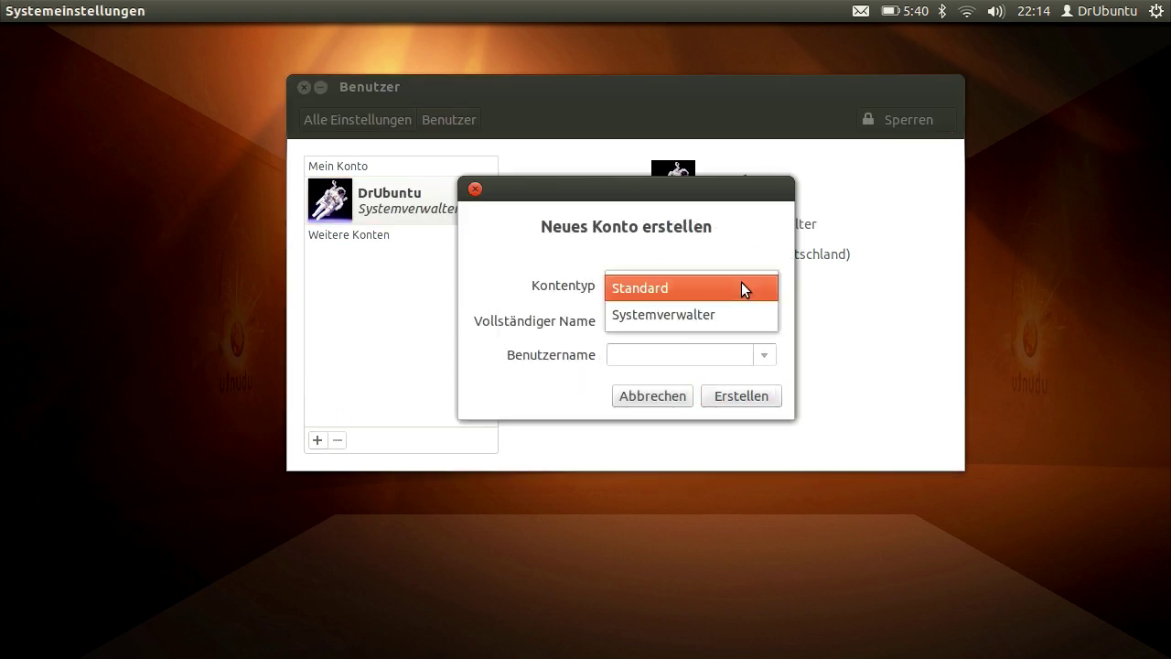
click(697, 317)
click(674, 318)
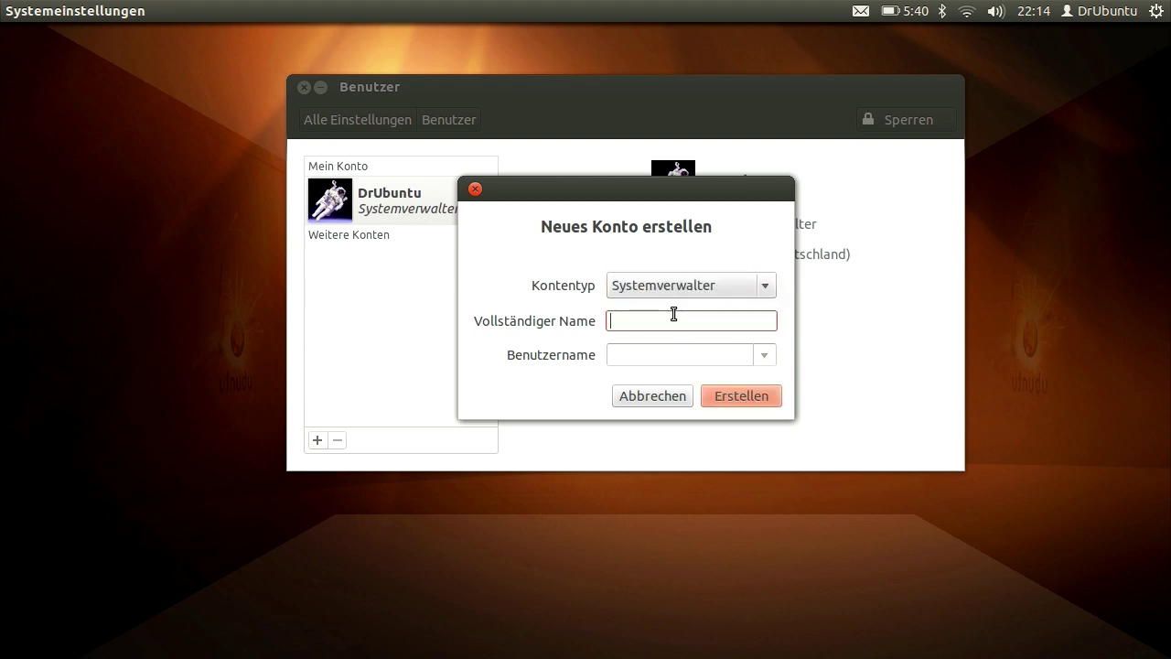
text(Youtube)
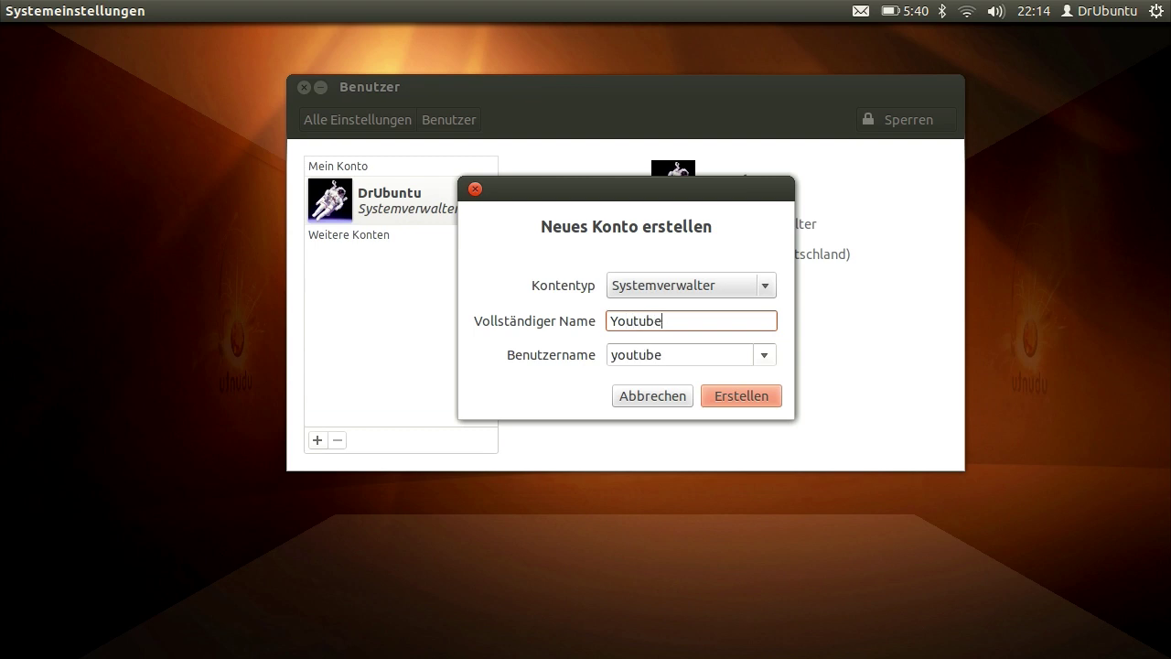
text(test)
click(759, 395)
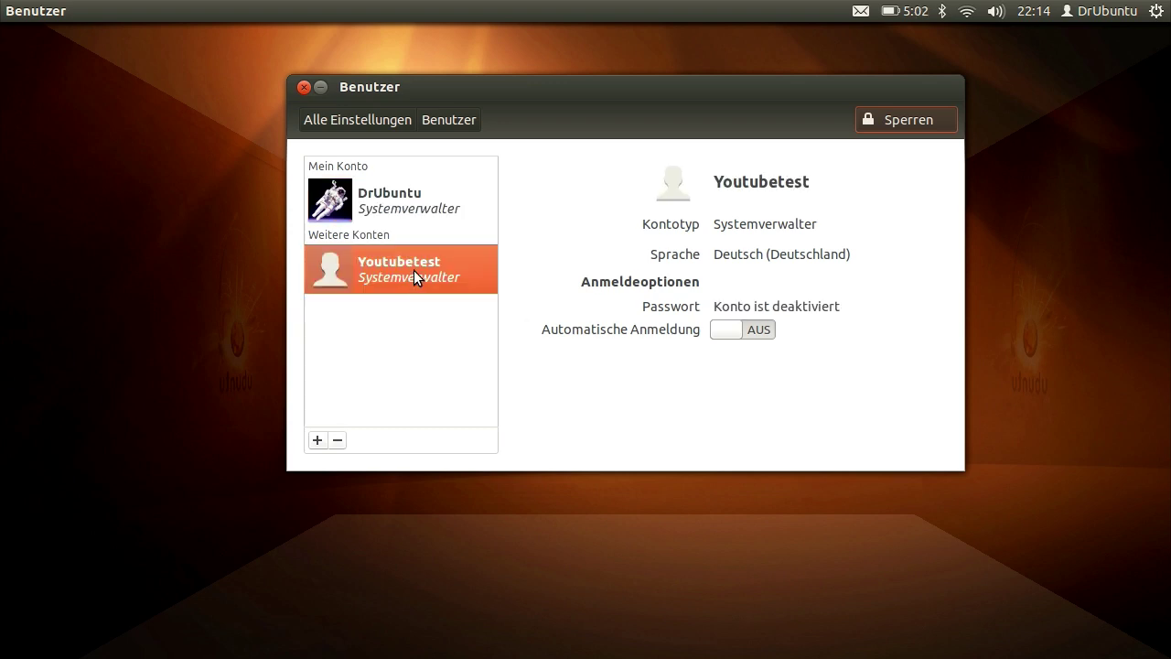
Turn on automatic login and enter a new password plus its confirmation
click(727, 330)
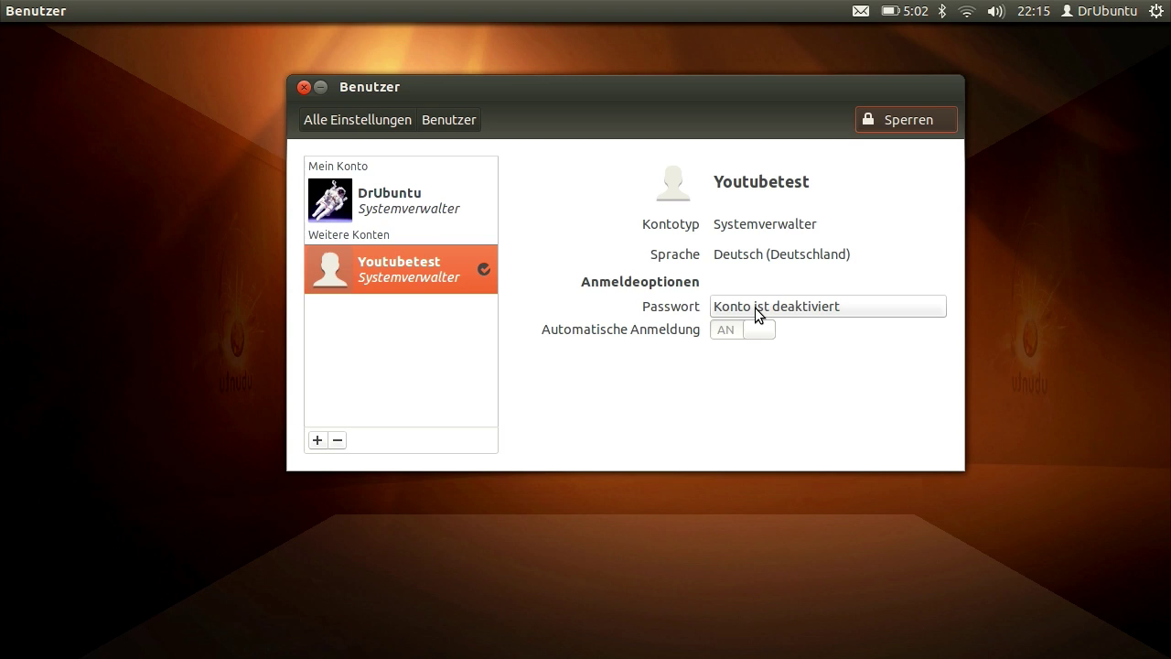
click(755, 307)
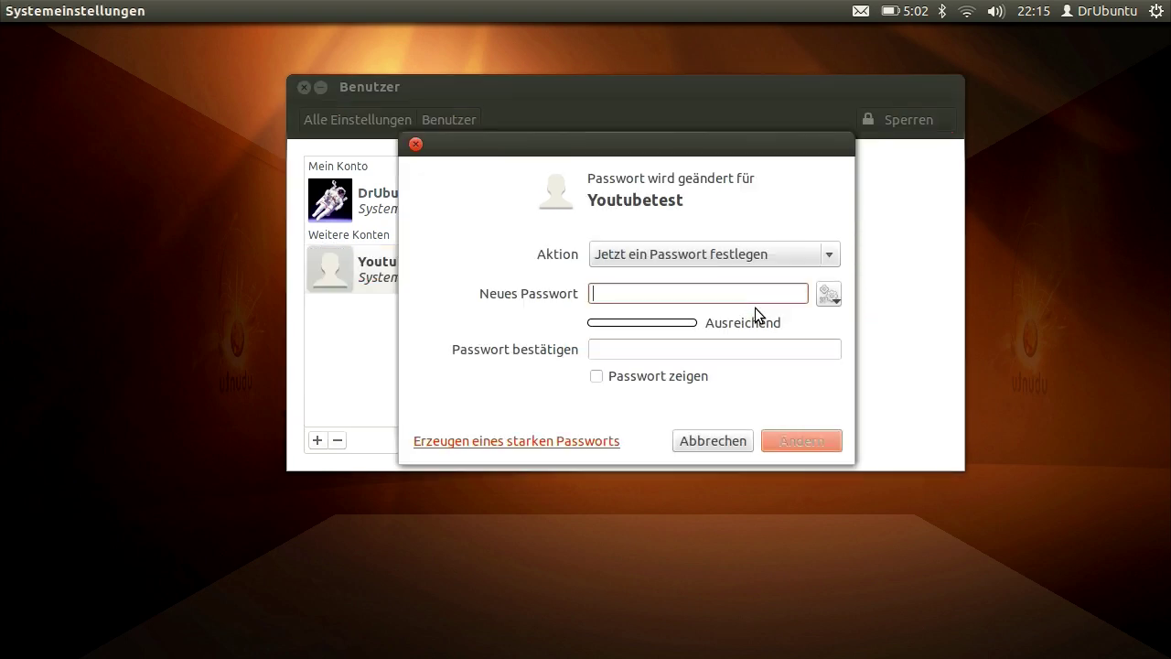
text(******)
click(666, 344)
text(*****)
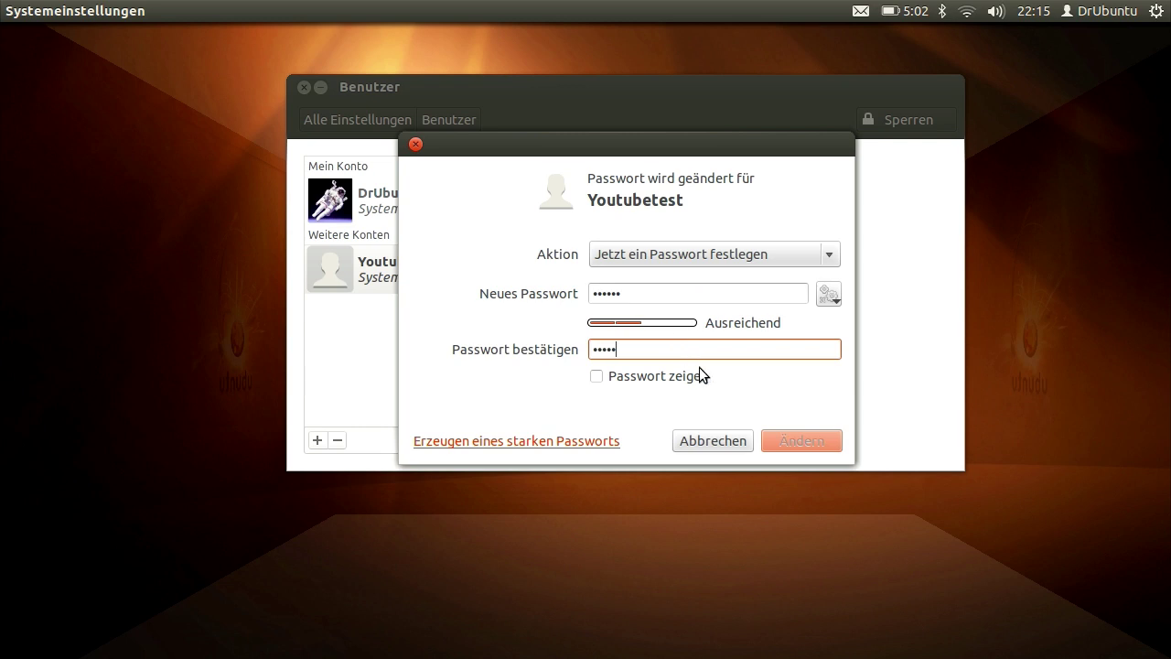
text(*)
Correct the mistyped confirmation, check both passwords in plain text, and apply the password
drag(596, 346, 574, 342)
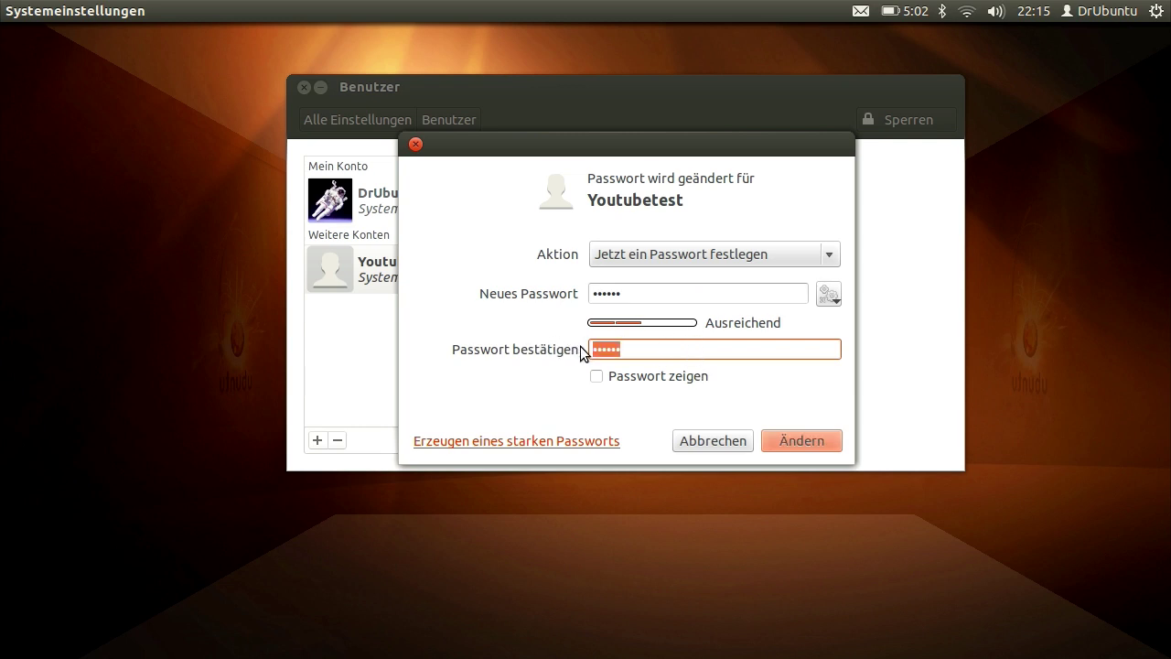
key(BackSpace)
text(******)
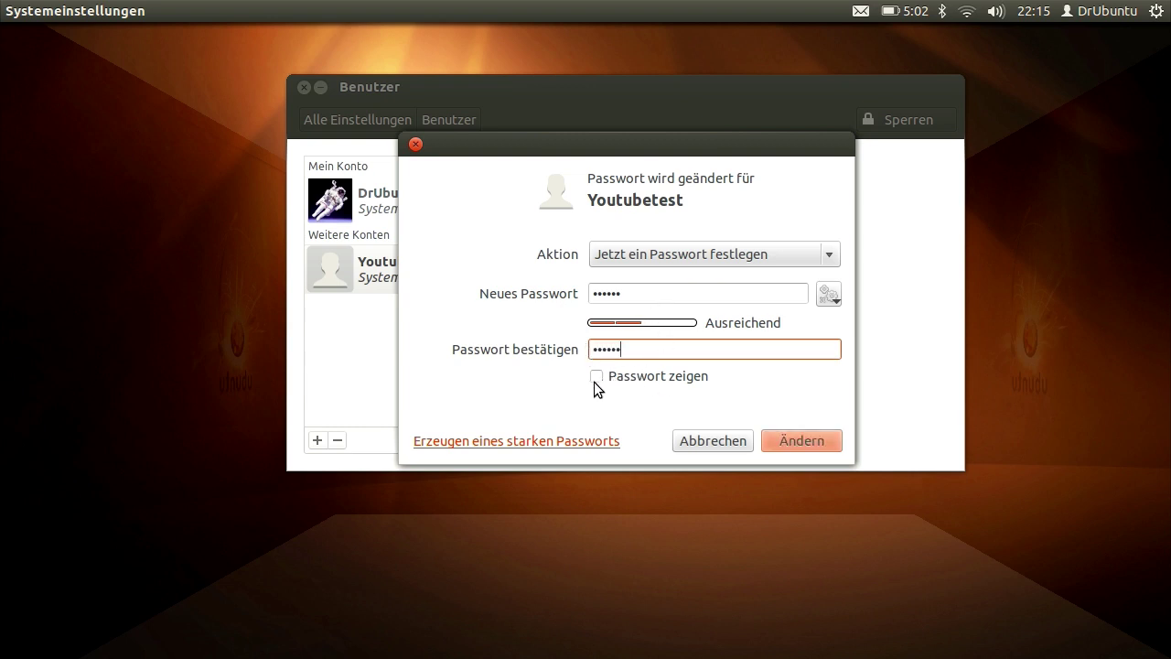
click(596, 378)
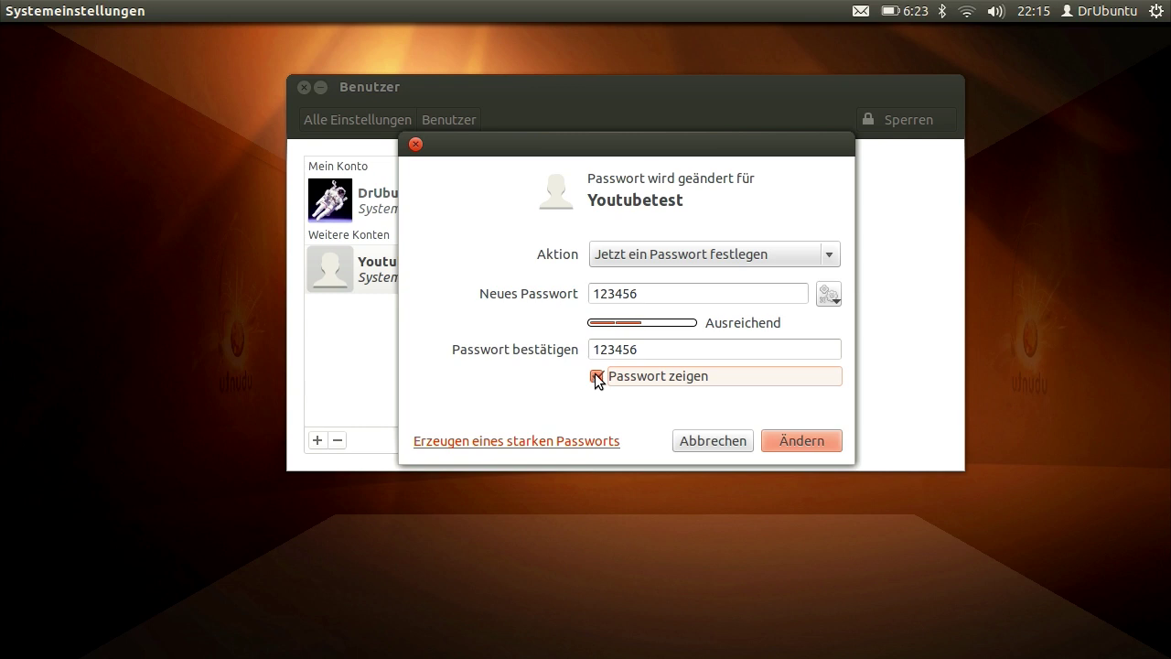
click(596, 376)
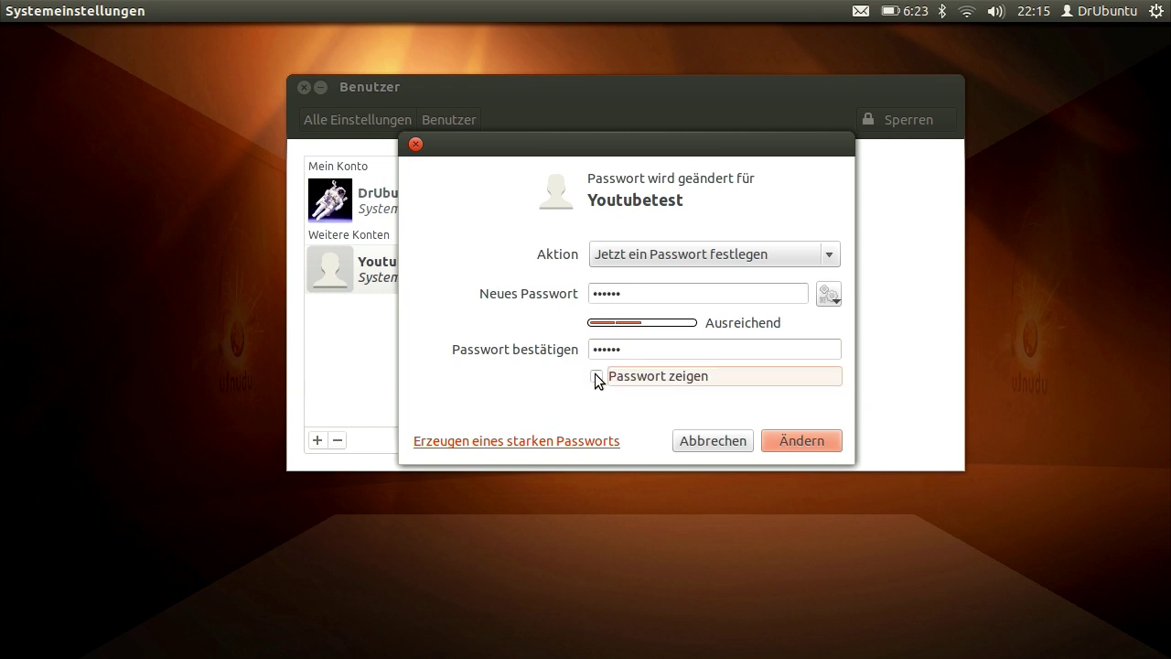
click(780, 440)
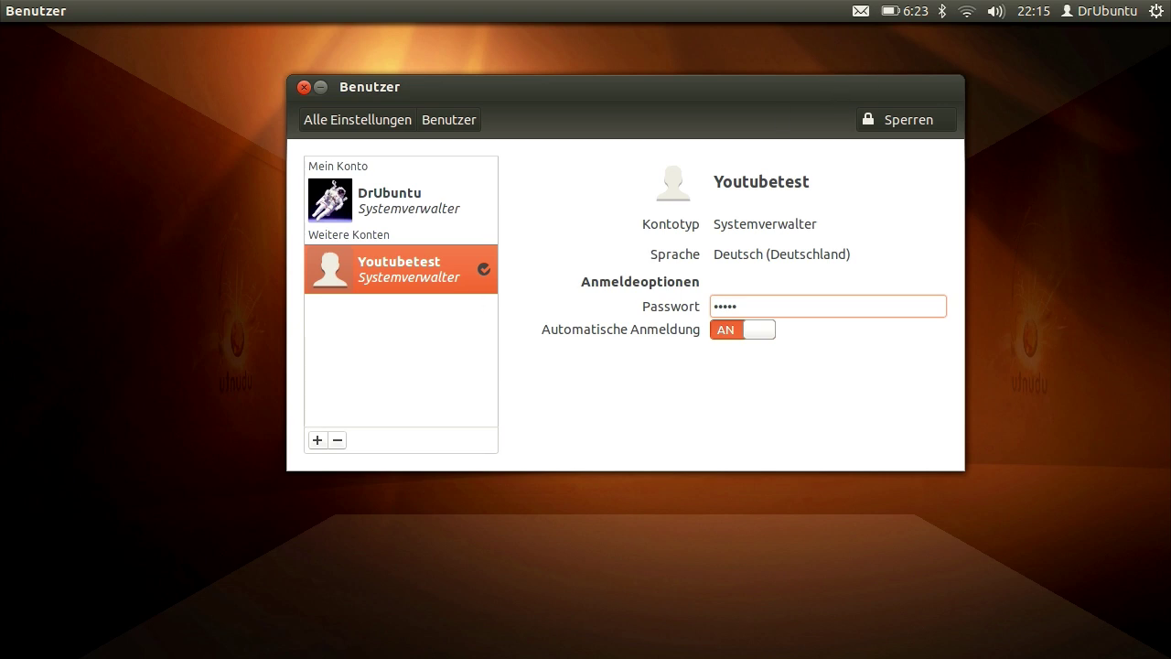
Log out of the current session from the session menu
click(1157, 11)
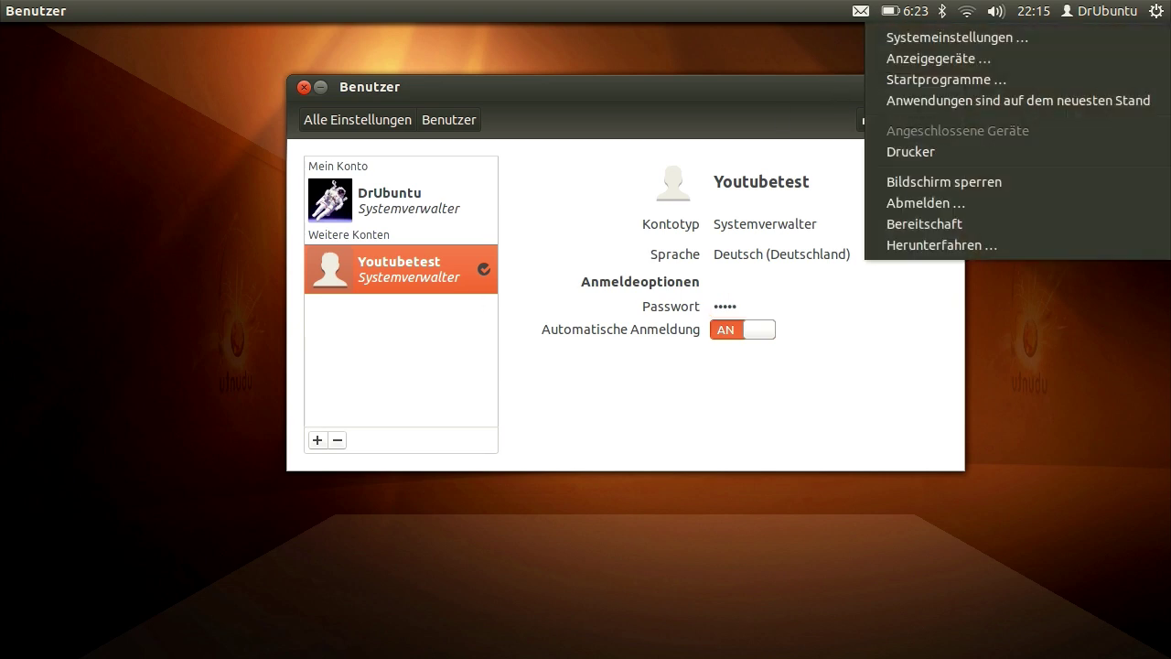
click(960, 200)
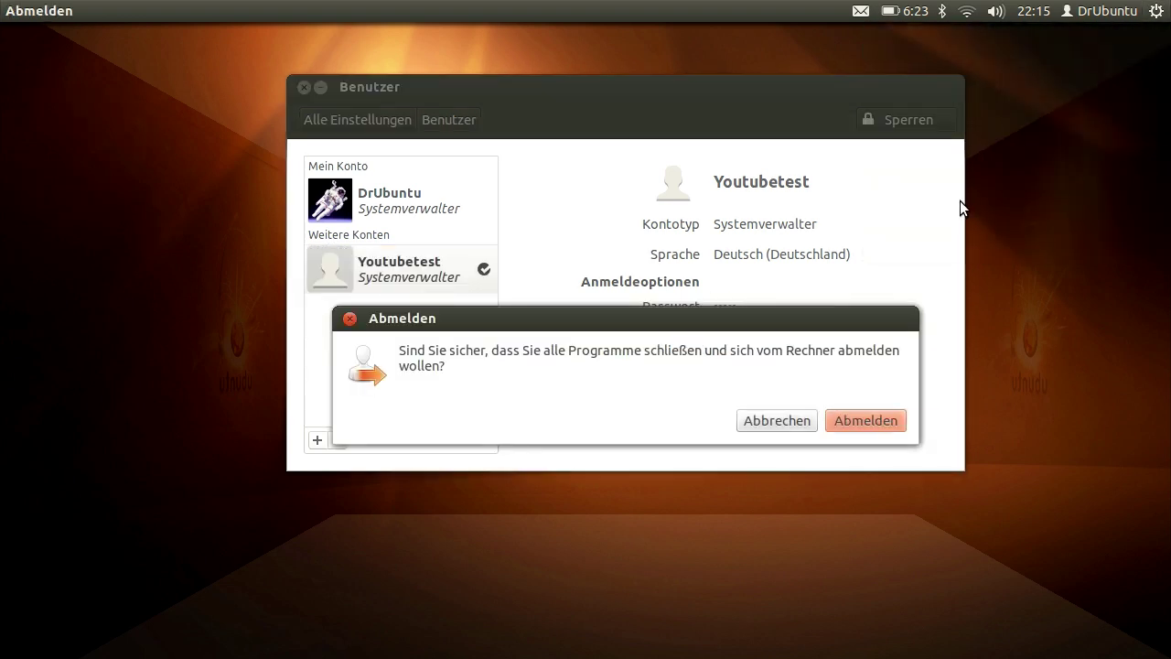
click(844, 421)
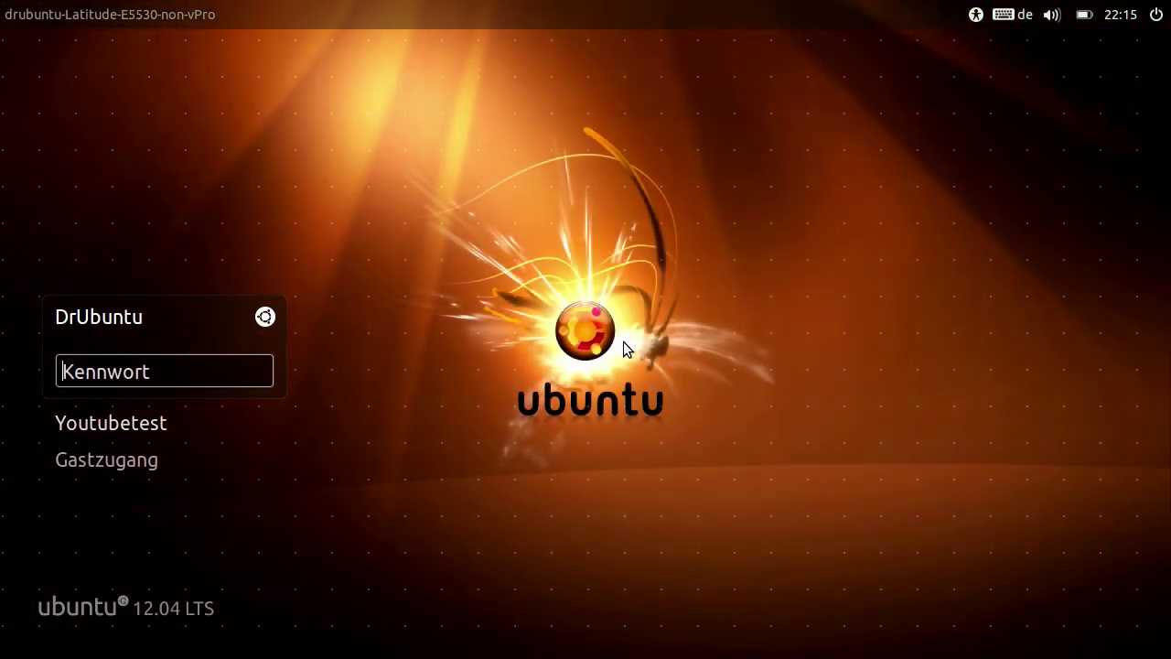
Log in as the new Youtubetest account on the LightDM screen
click(131, 425)
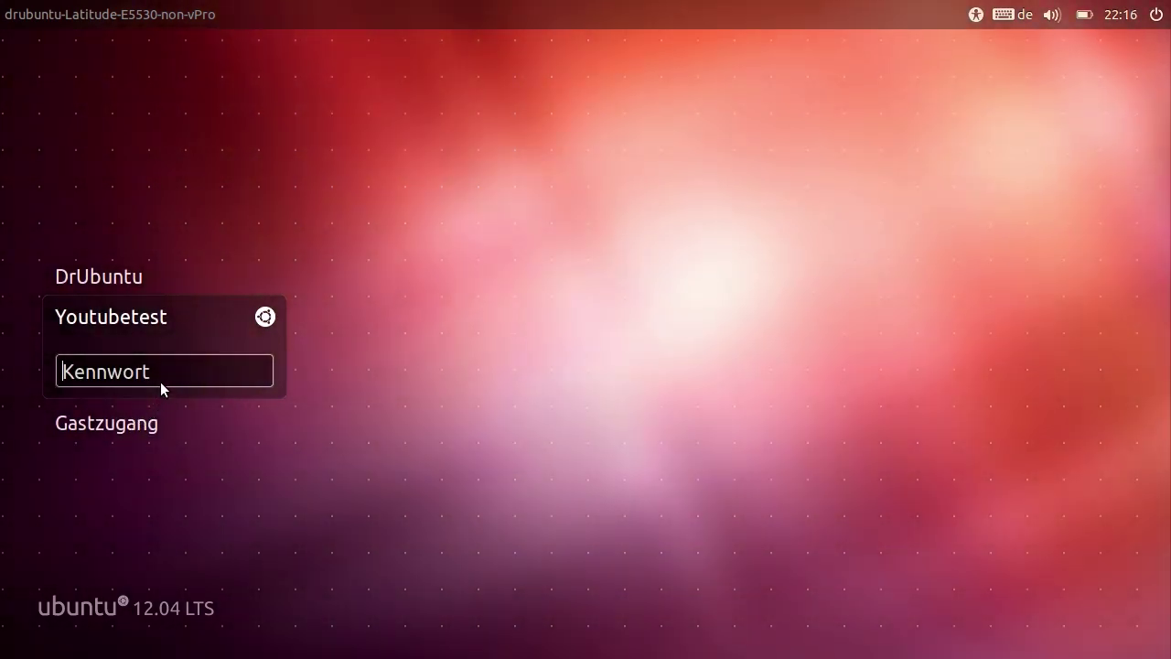
text(******)
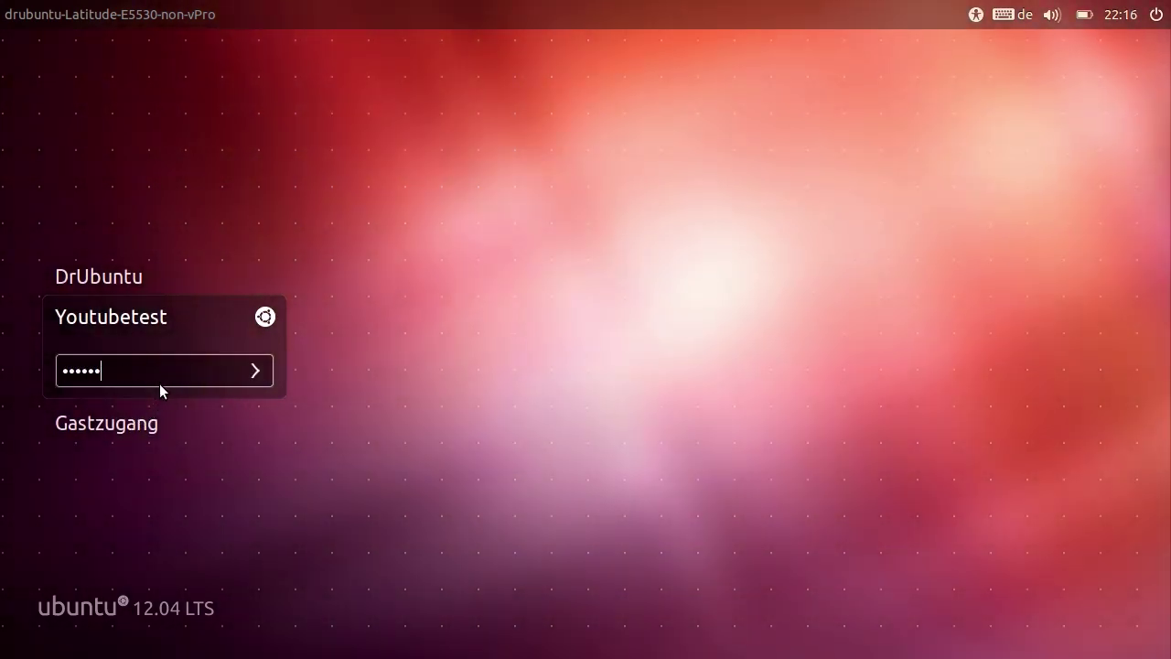
key(Return)
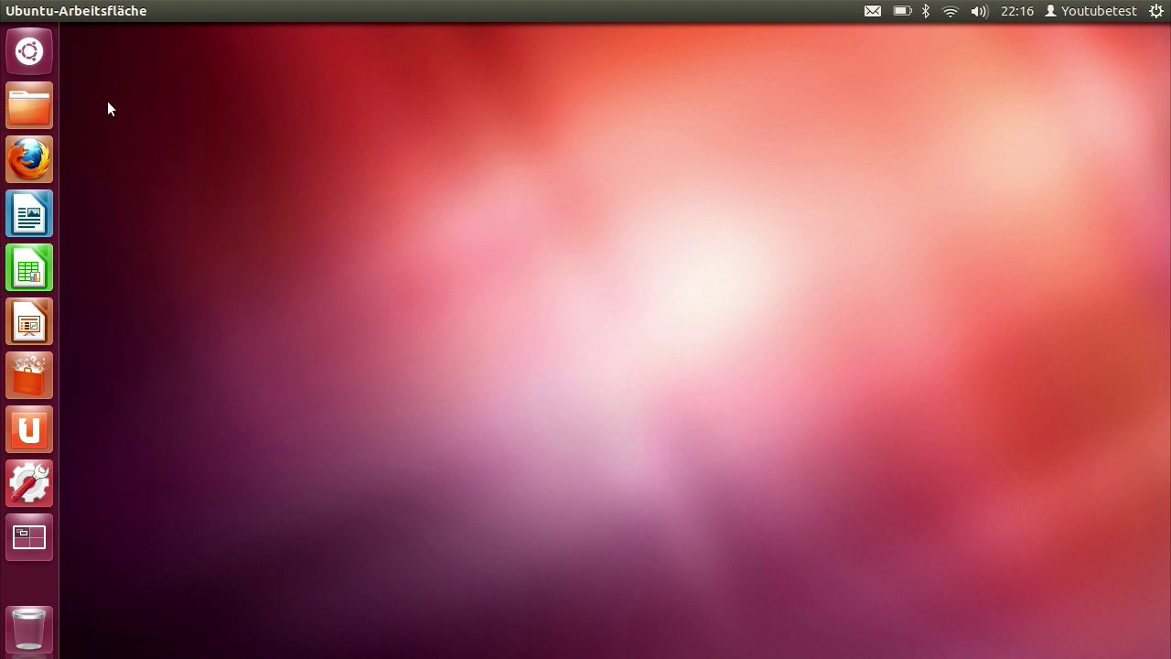
Open the desktop appearance settings and shrink the launcher icons from 48 to about 32
right_click(362, 325)
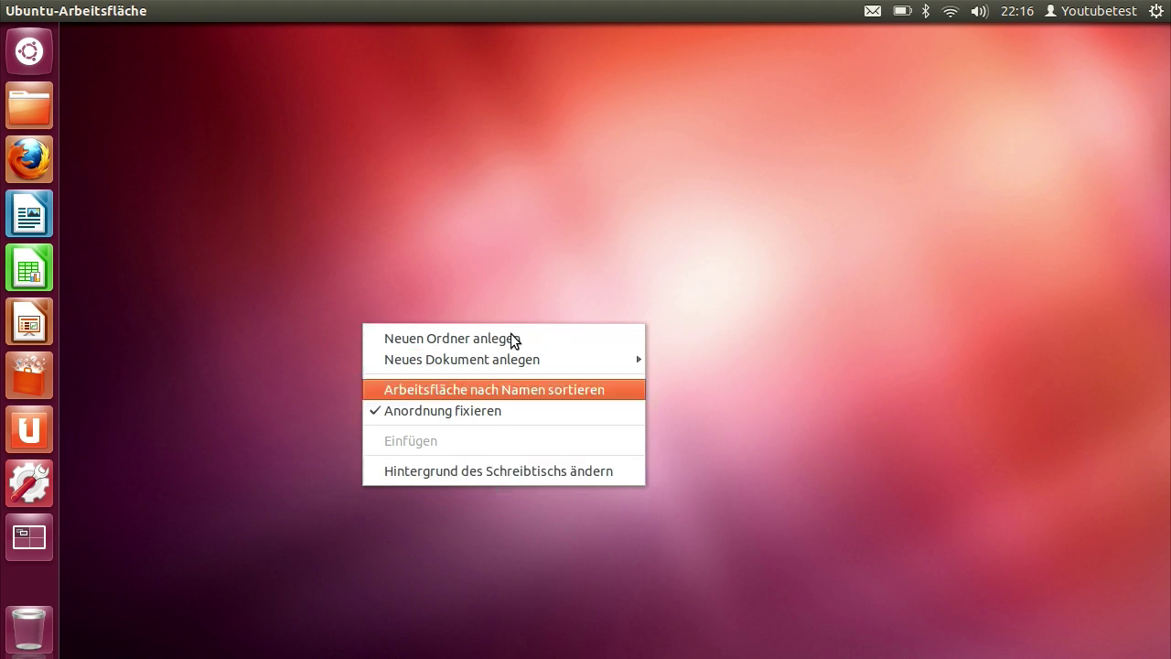
click(515, 205)
right_click(454, 182)
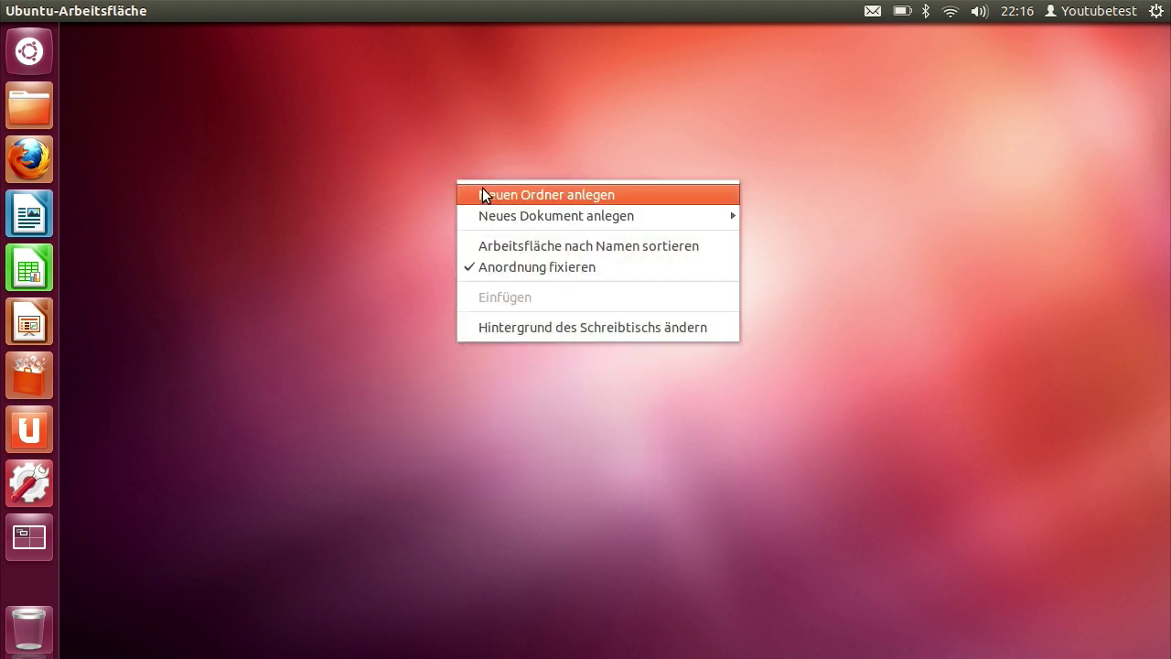
click(609, 330)
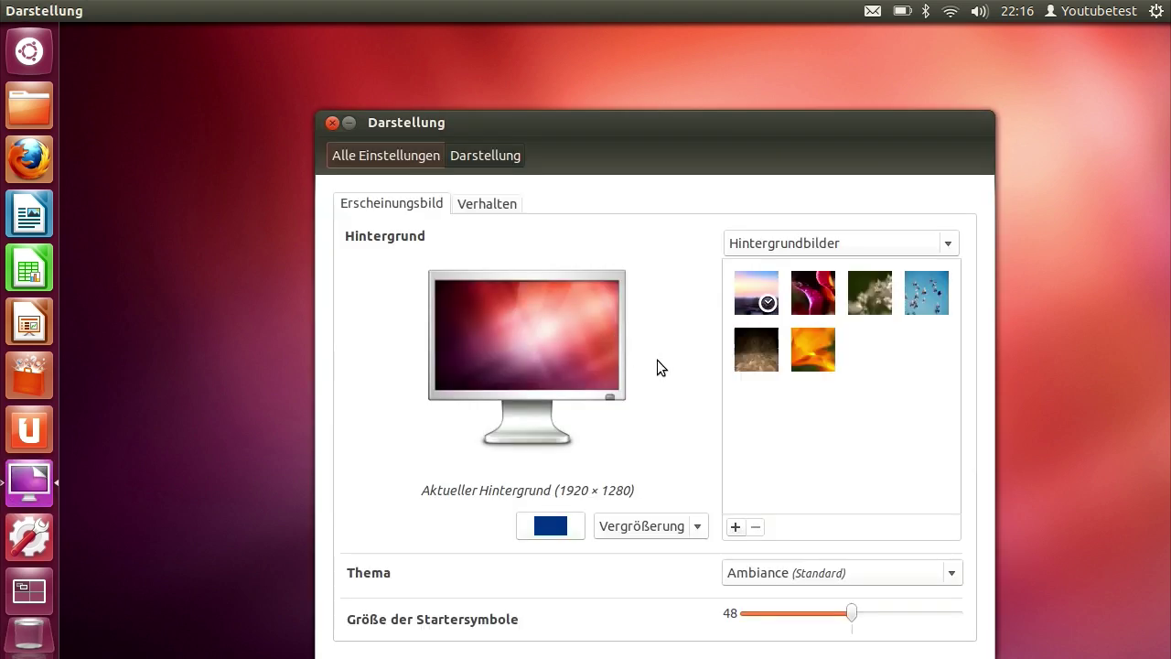
drag(852, 618, 737, 617)
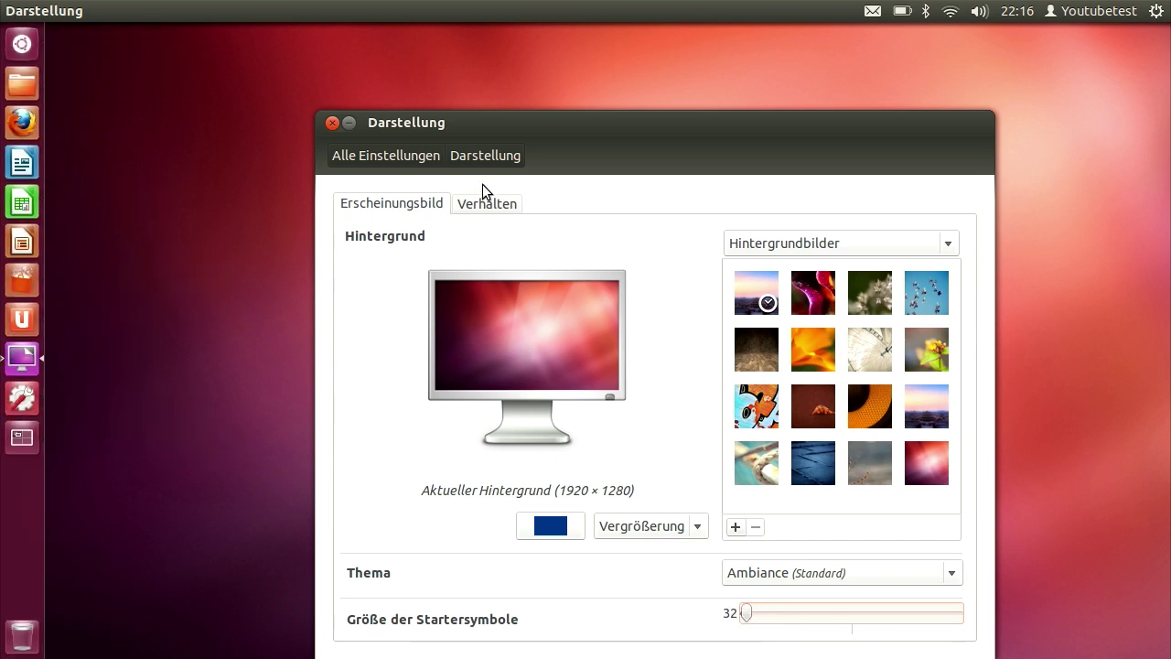
Switch launcher auto-hide to AN under Verhalten, then close the Darstellung window
click(497, 205)
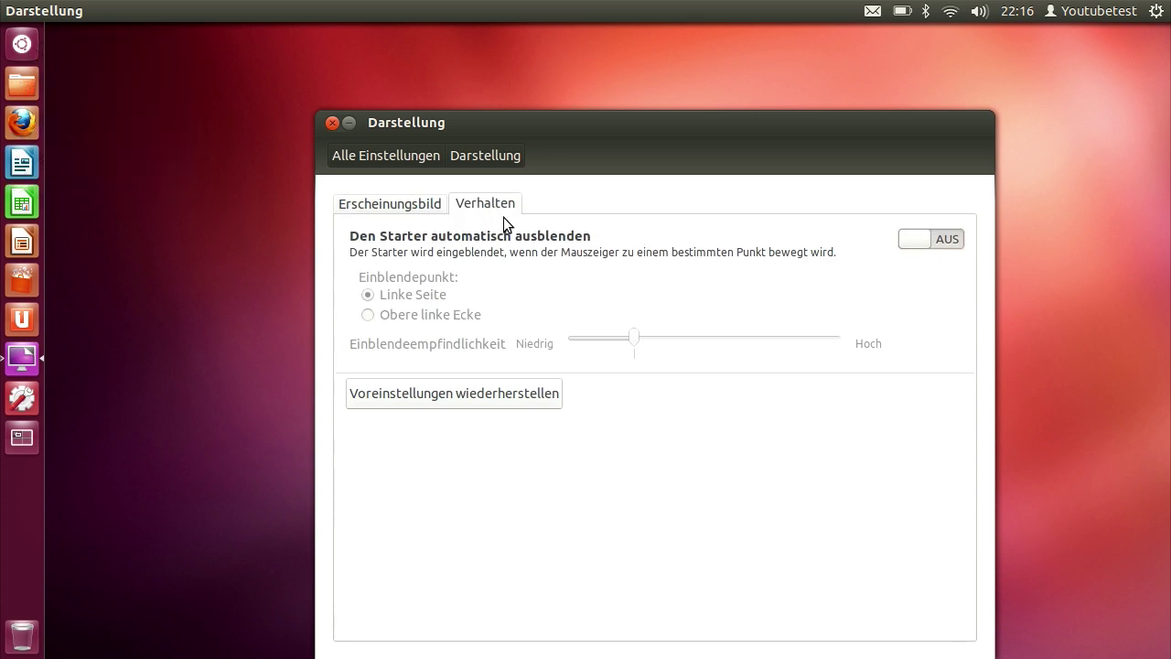
click(398, 203)
click(469, 204)
drag(928, 239, 960, 240)
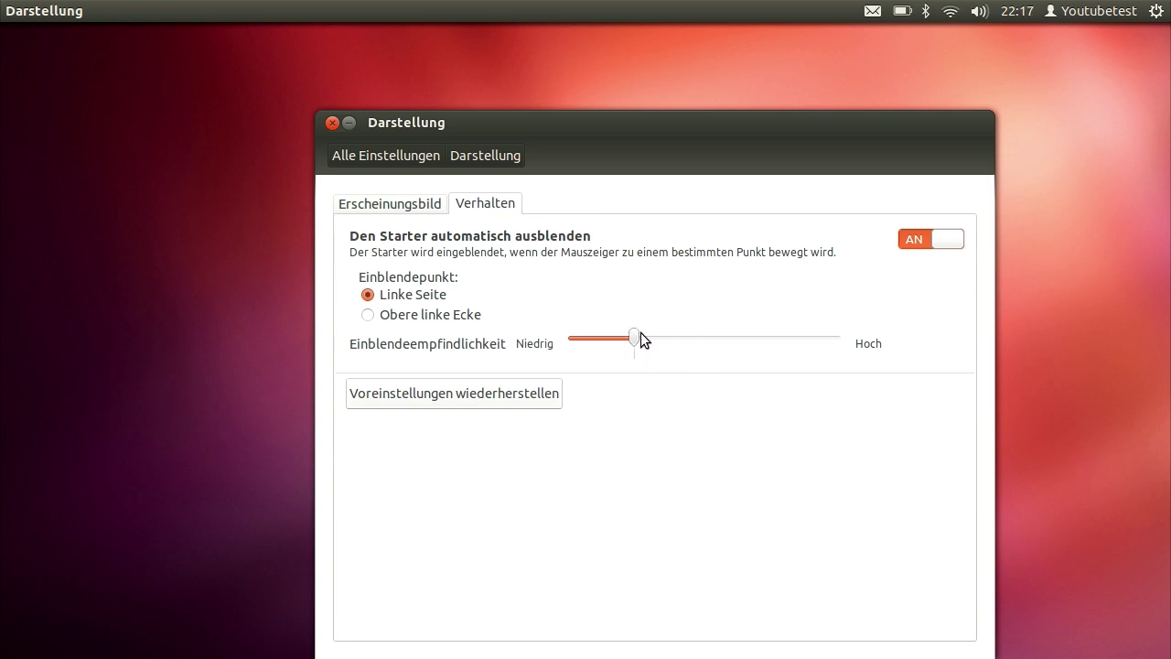
click(333, 125)
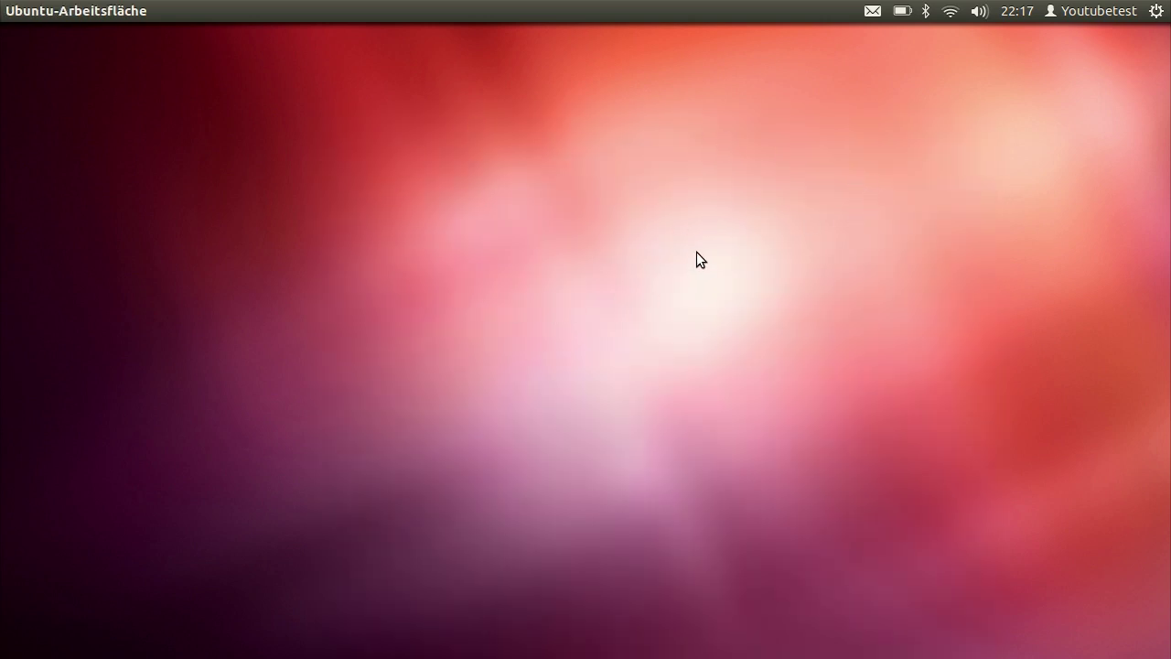
mouse_move(2, 280)
click(20, 285)
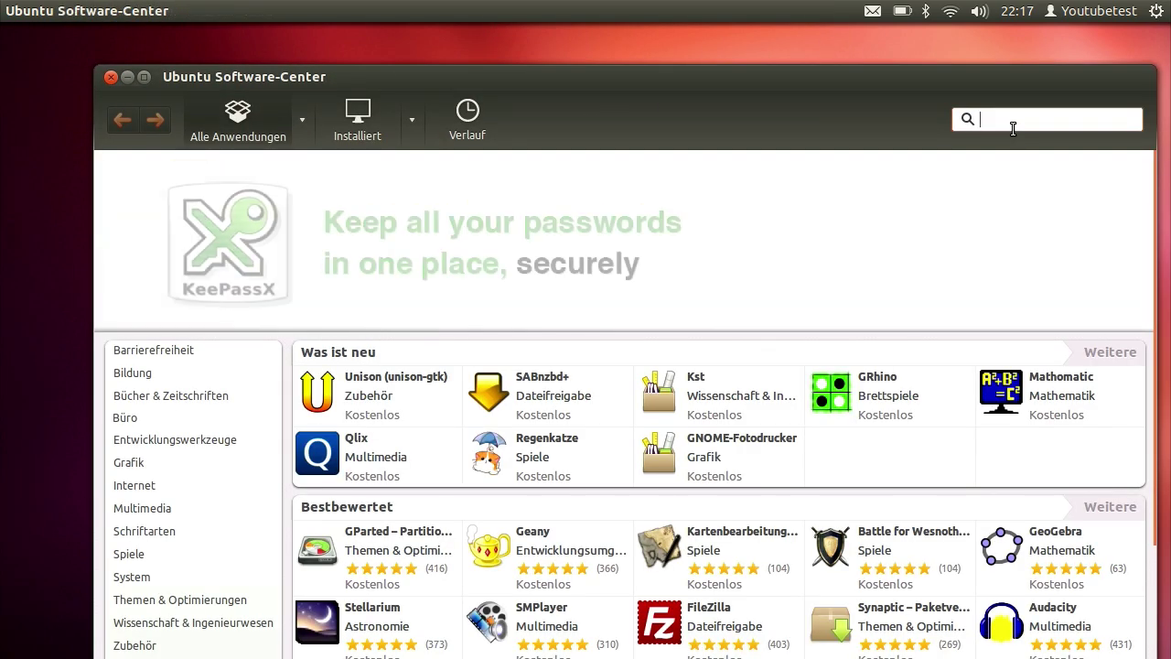
text(compiz)
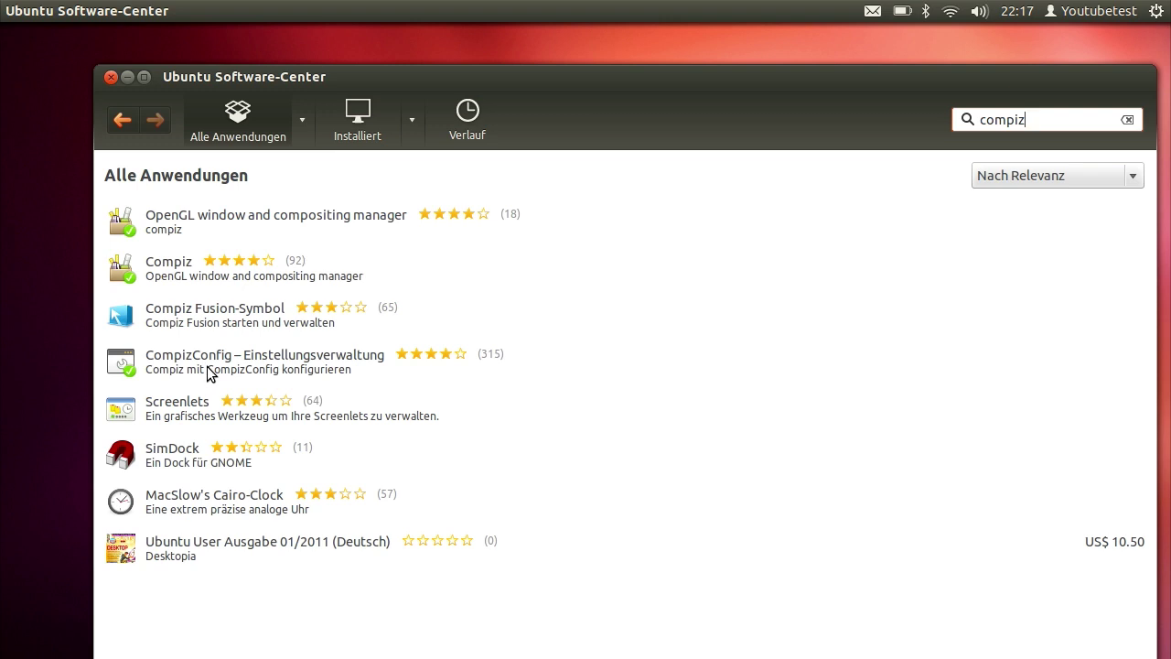
click(207, 366)
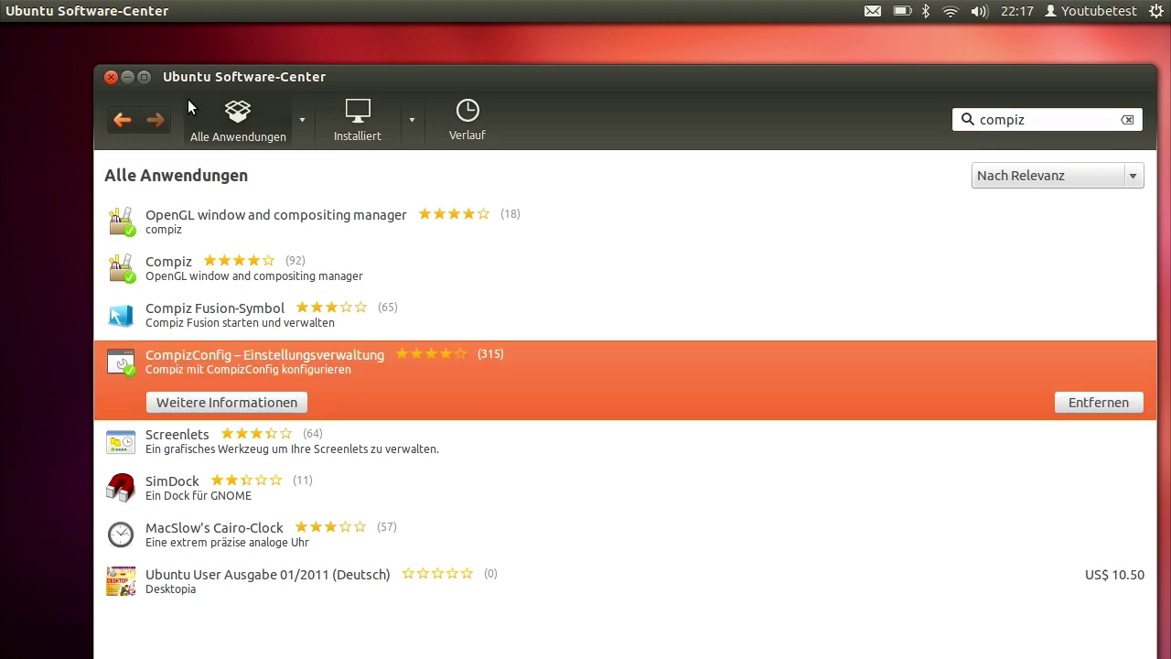
click(111, 79)
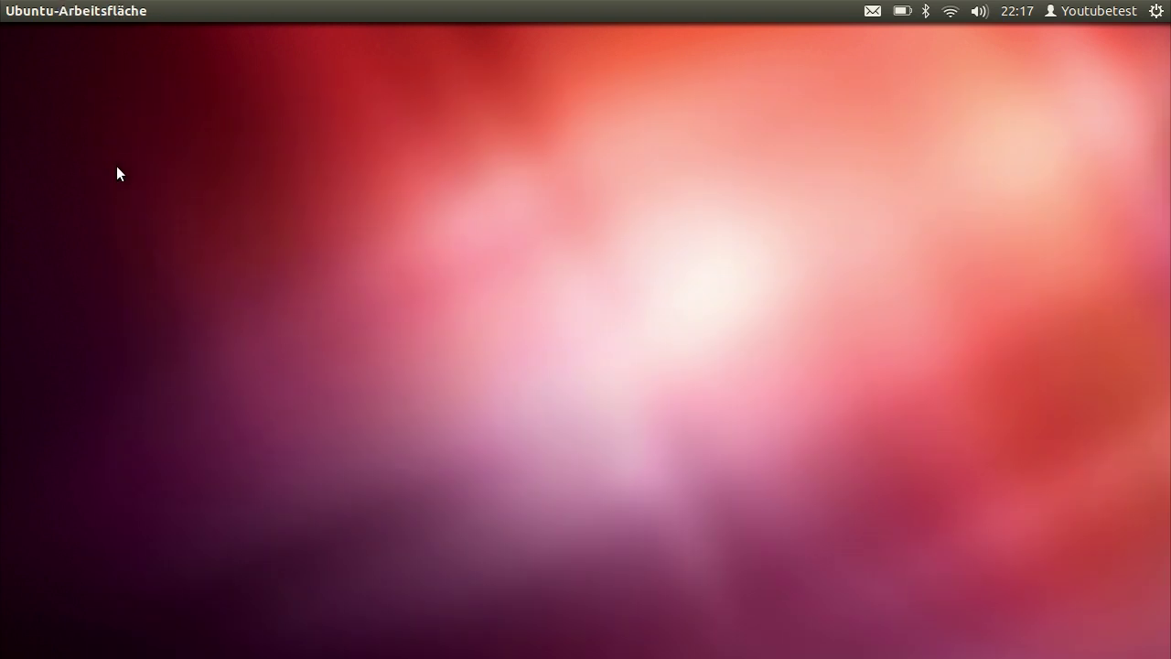
Launch CompizConfig Einstellungs-Manager via 'co' in the Dash, disable its warning, and centre the window
mouse_move(2, 249)
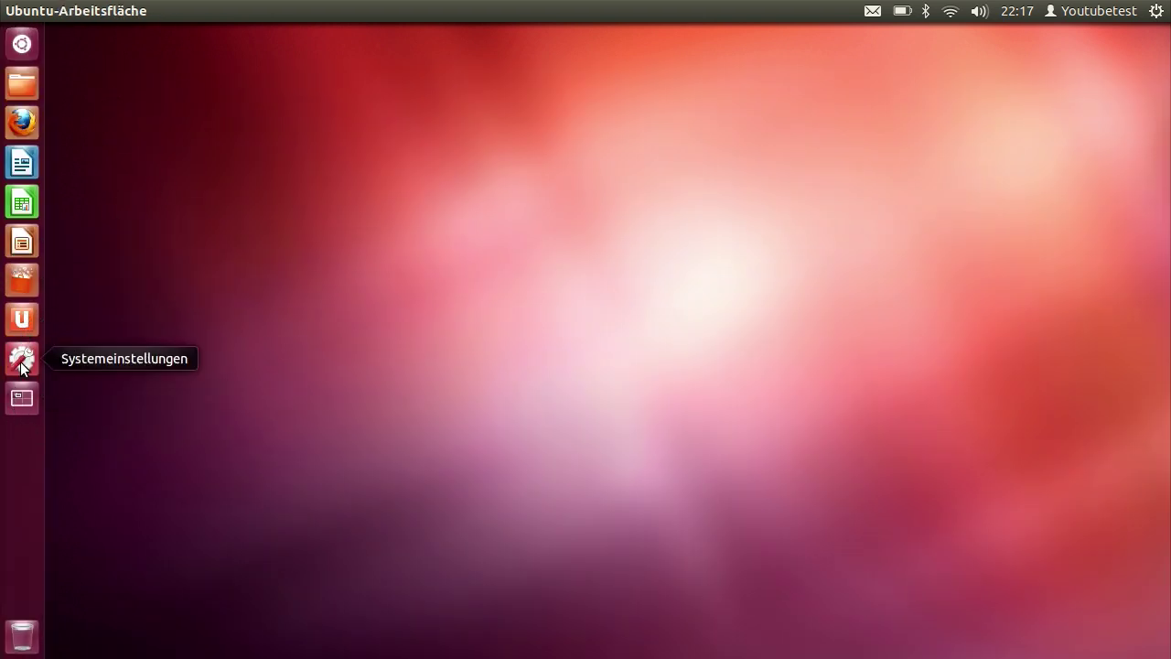
click(17, 51)
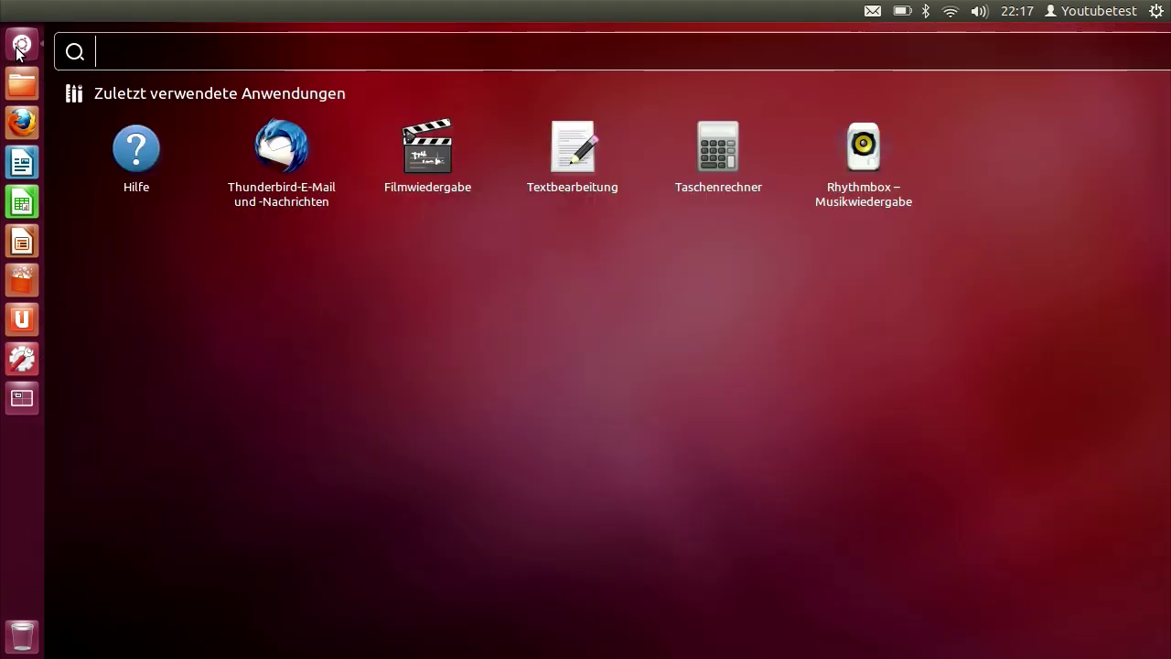
text(co)
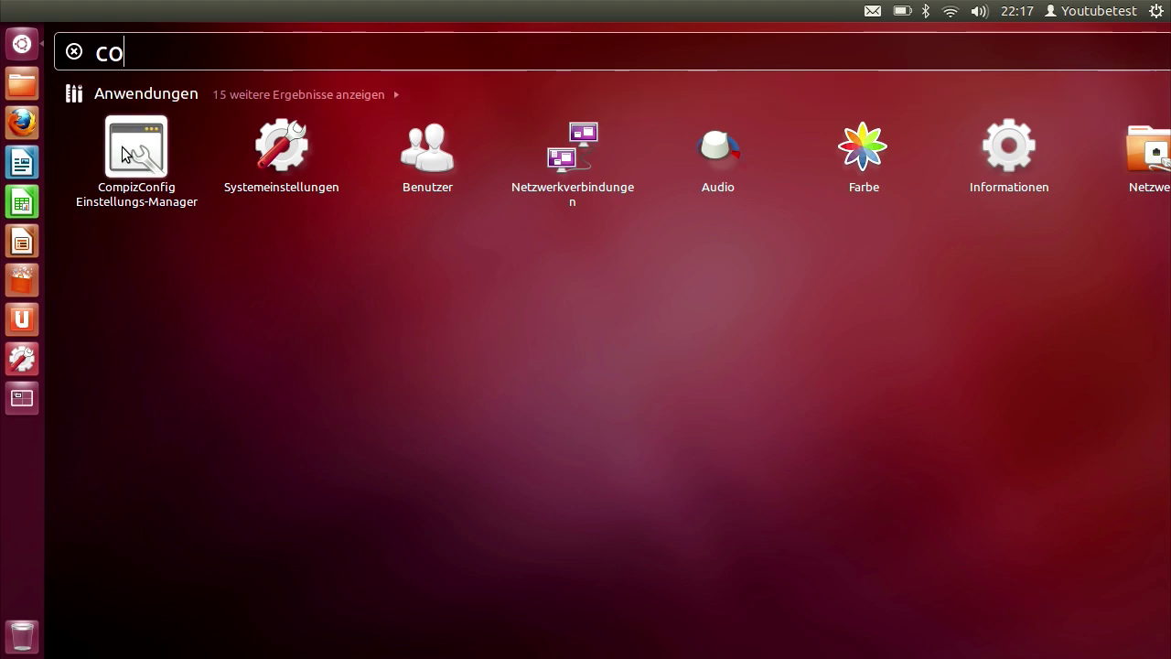
click(122, 147)
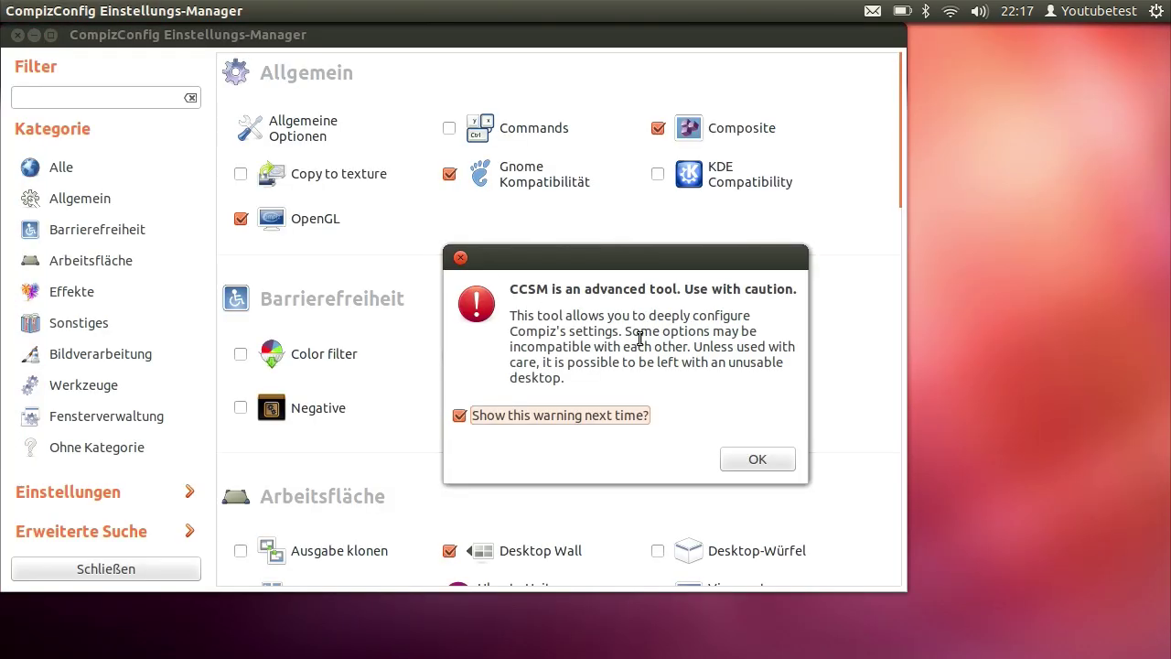
click(461, 418)
click(749, 462)
drag(459, 37, 609, 59)
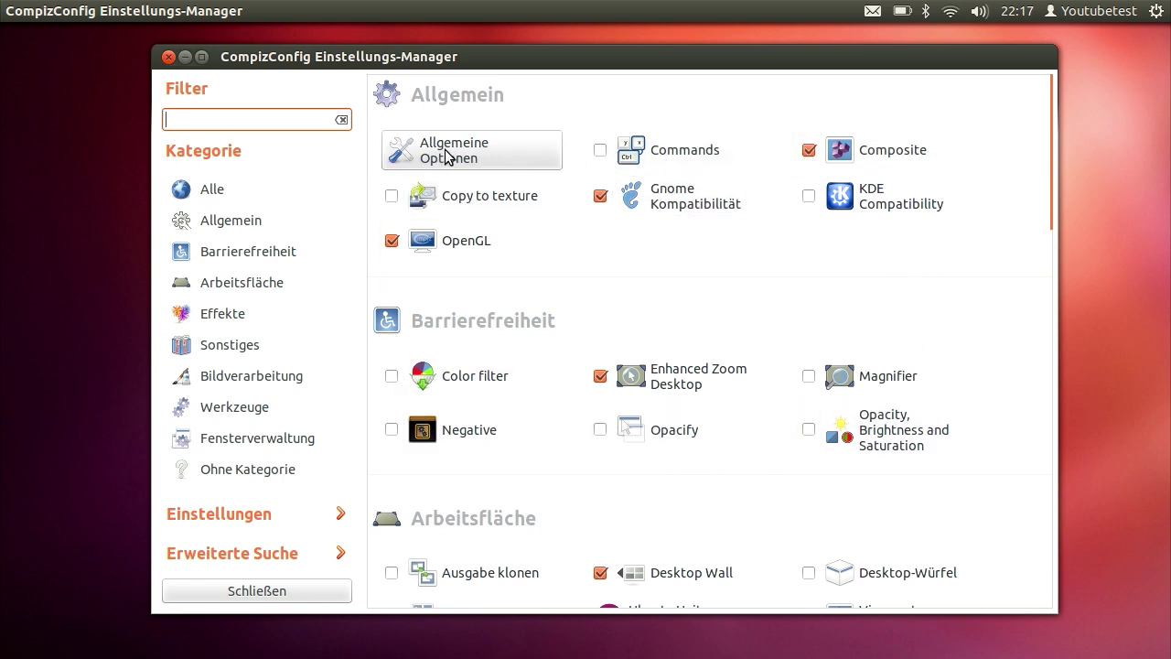
Raise Anzahl der Desktops to 4 in Allgemeine Optionen' Desktop-Größe tab, then go back
click(445, 154)
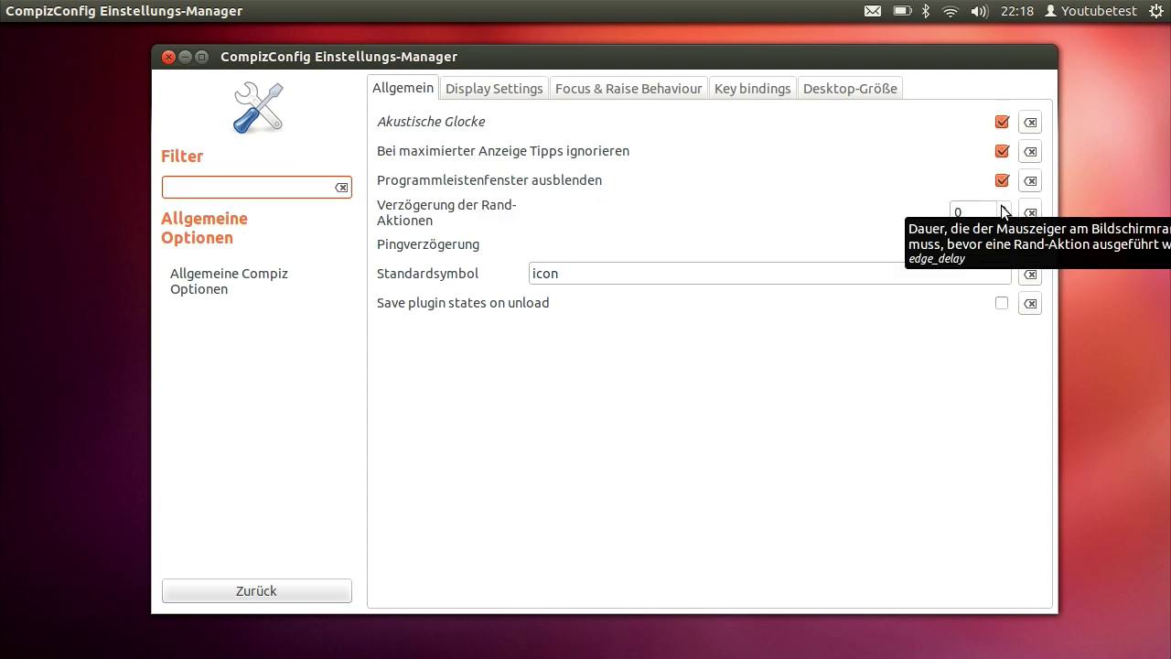
click(855, 88)
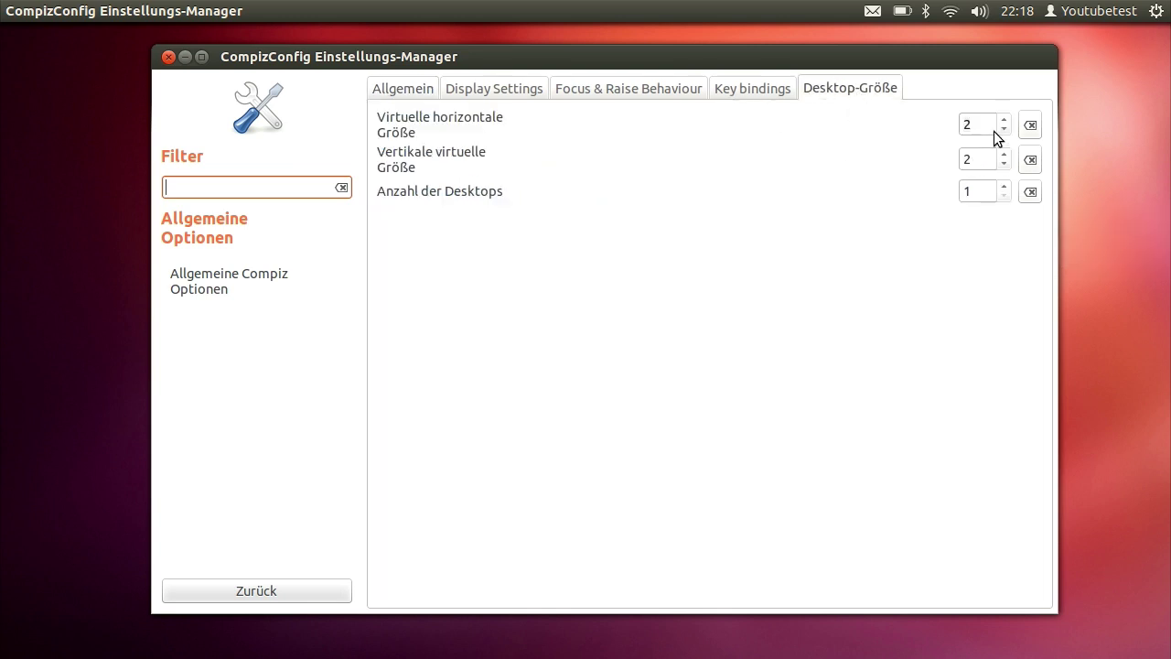
click(1006, 182)
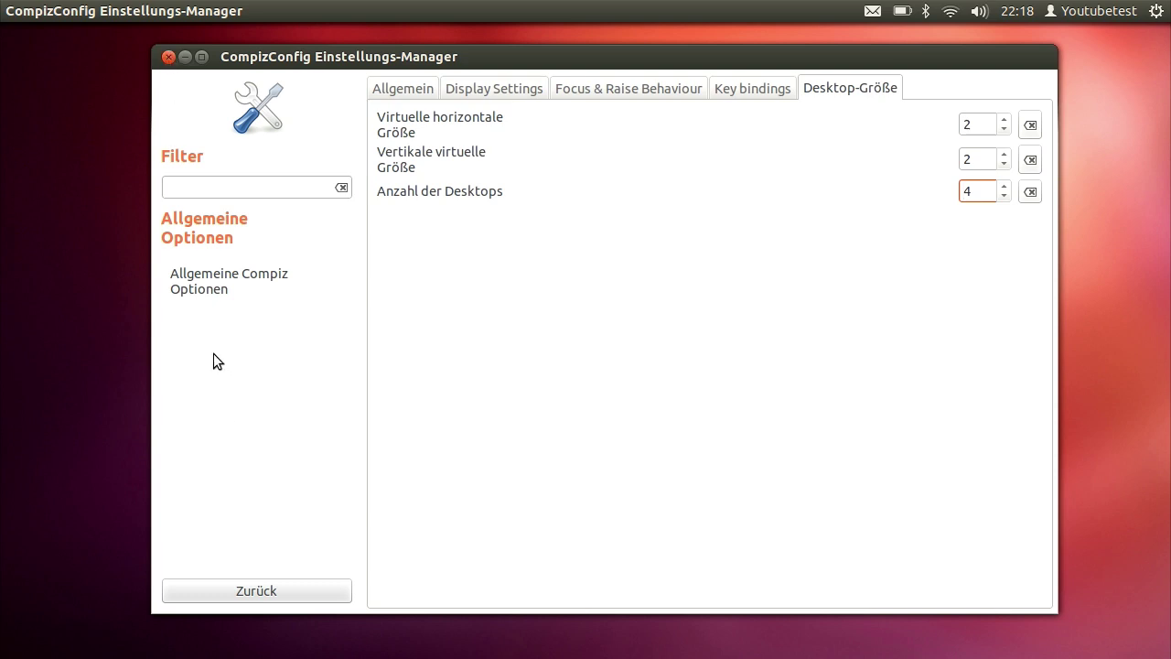
click(253, 591)
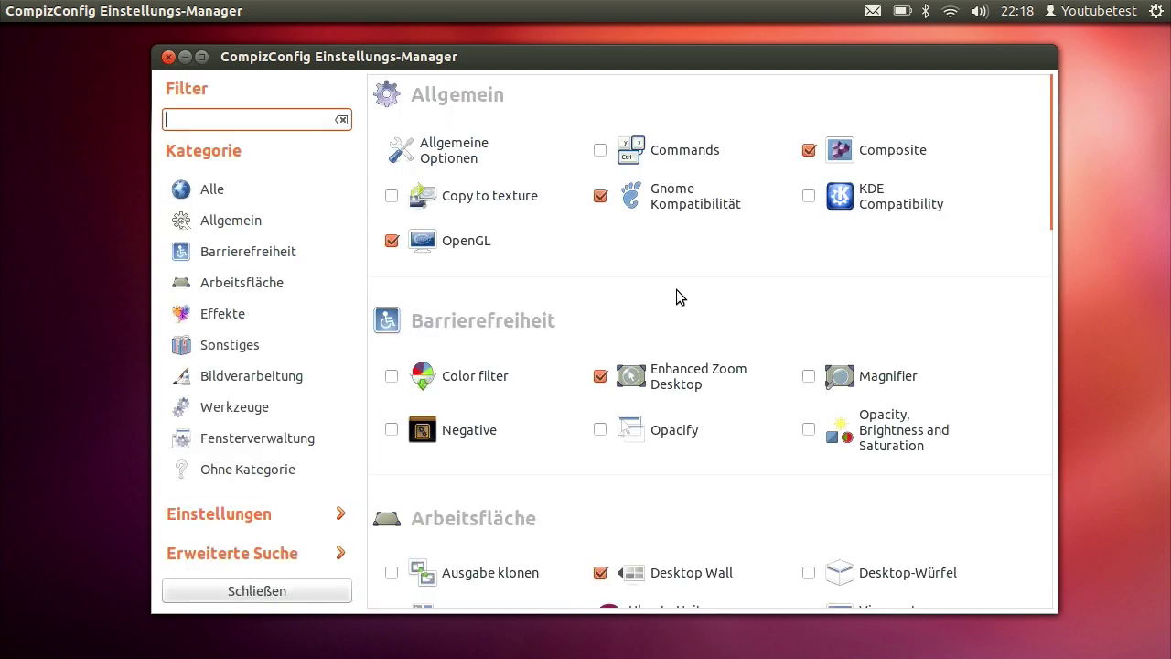
Enable the Desktop-Würfel plugin, disabling the conflicting Desktop Wall plugin
scroll(682, 298, down, 3)
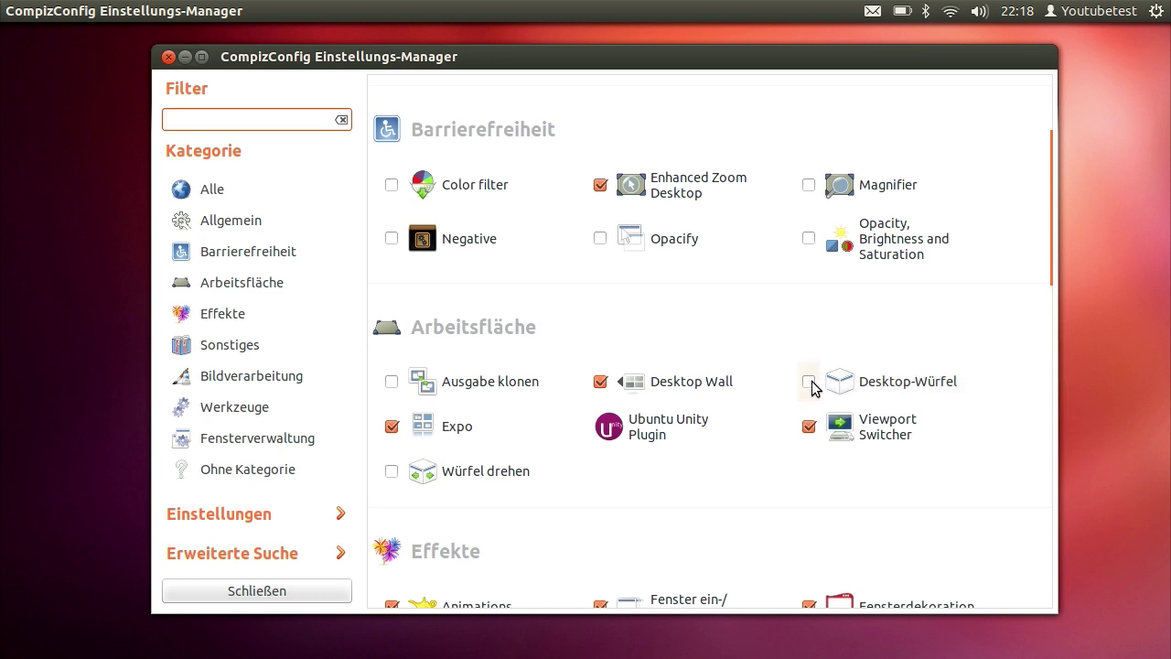
click(809, 382)
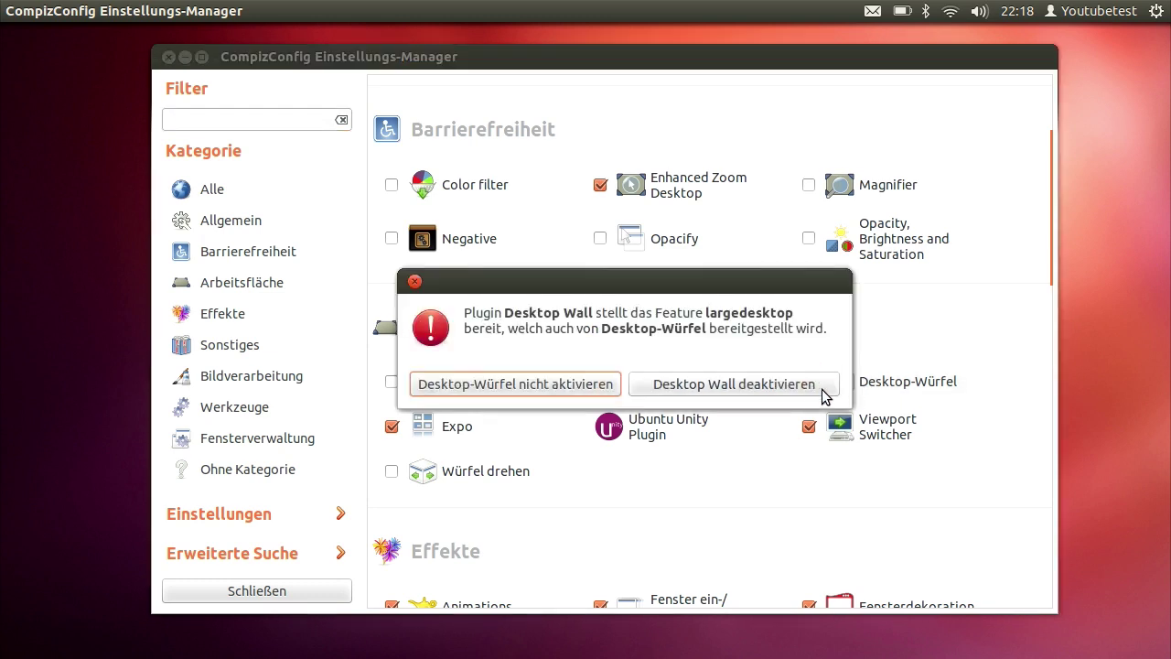
click(732, 392)
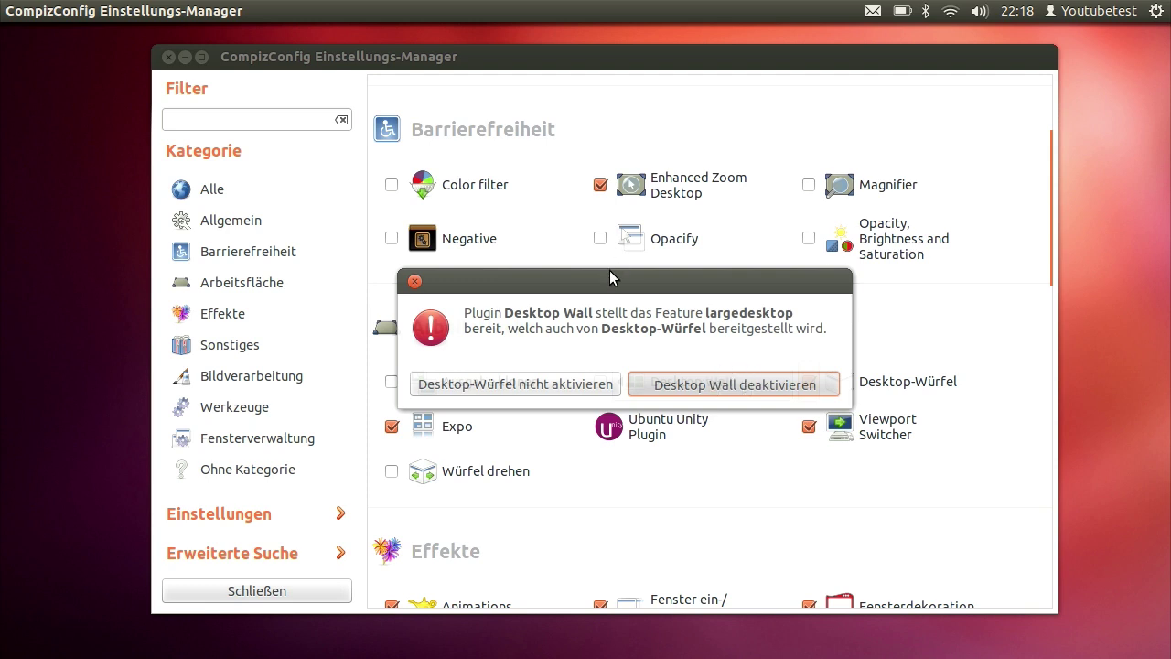
click(743, 385)
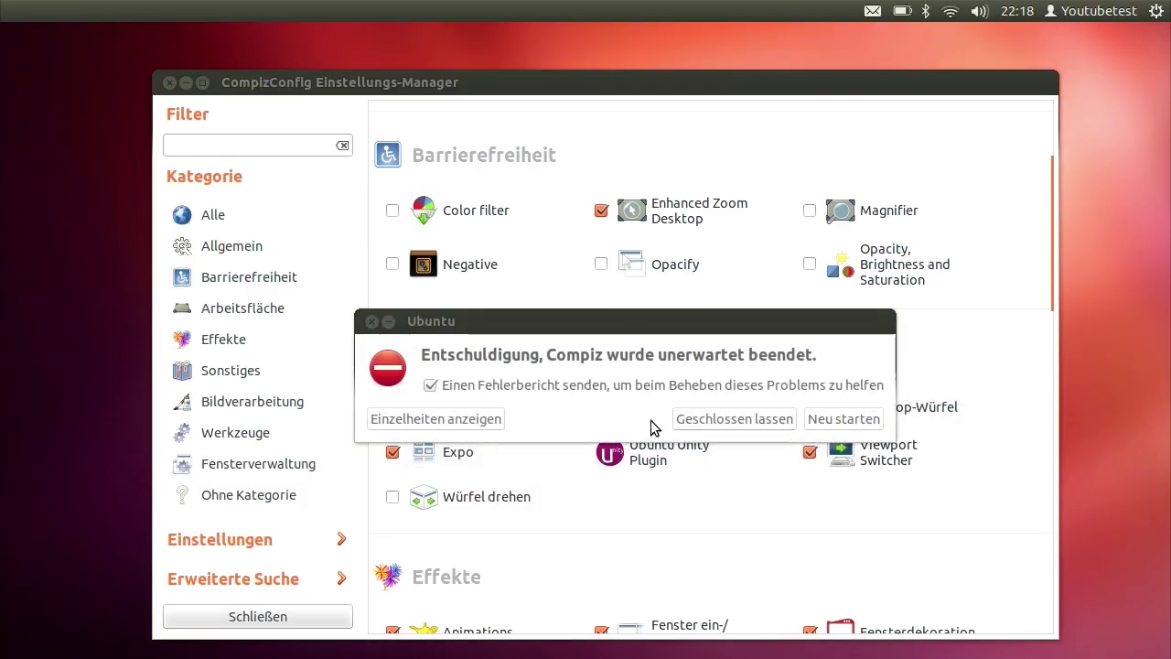
Restart Compiz after the crash without sending a report, and open the Würfel drehen settings
click(482, 390)
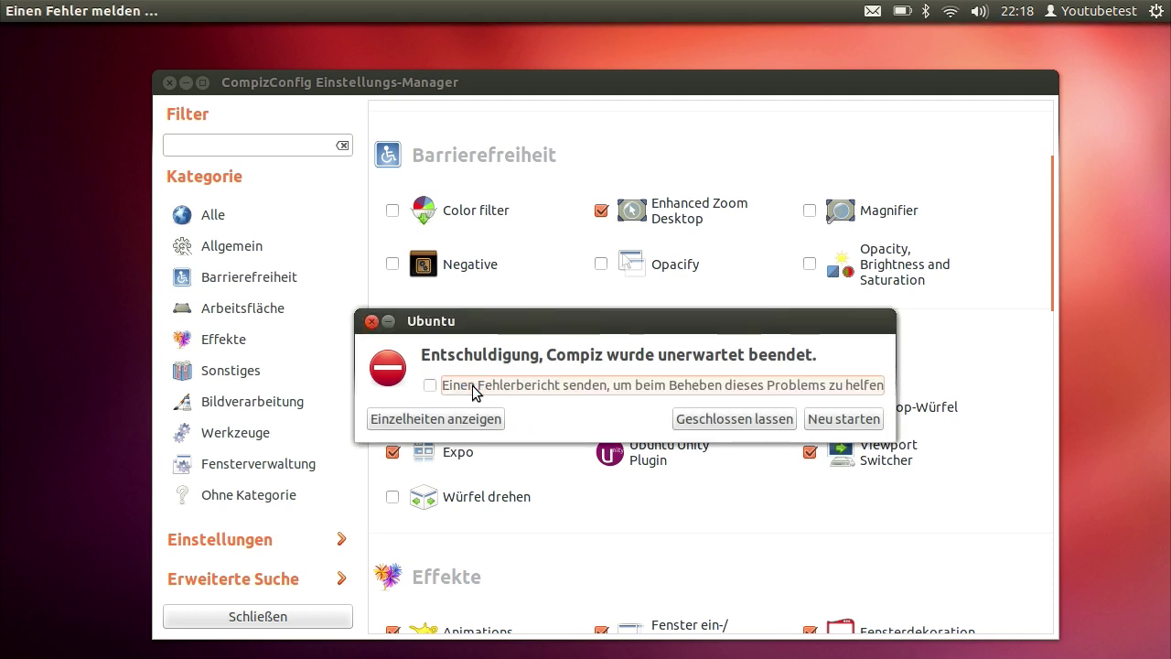
click(826, 423)
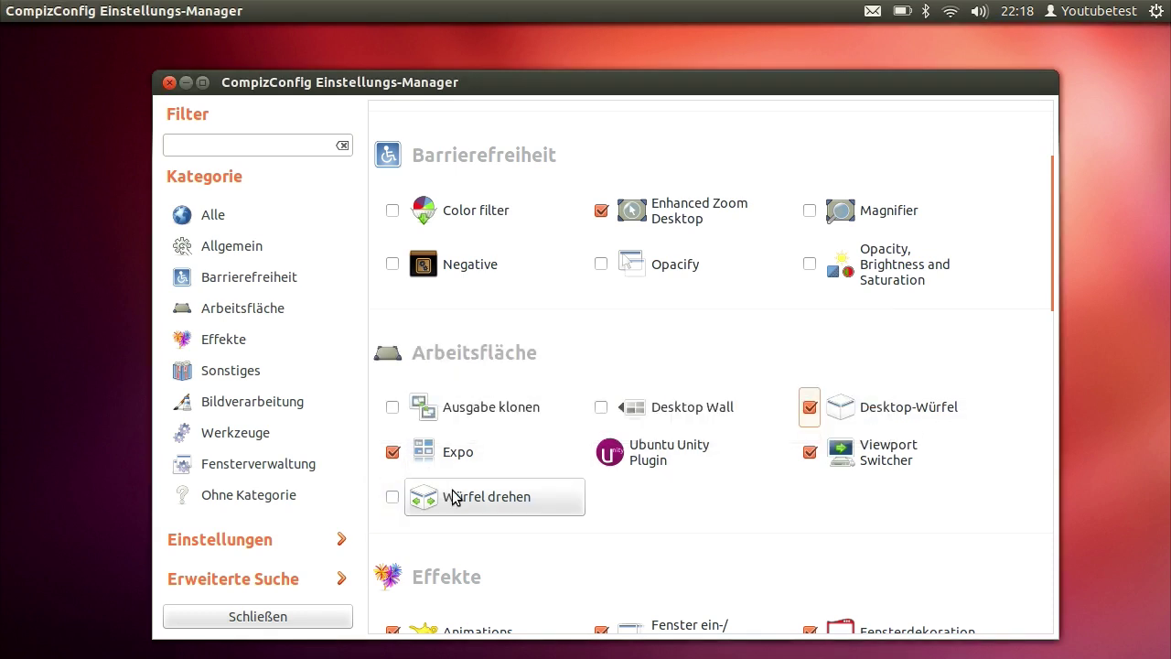
click(488, 498)
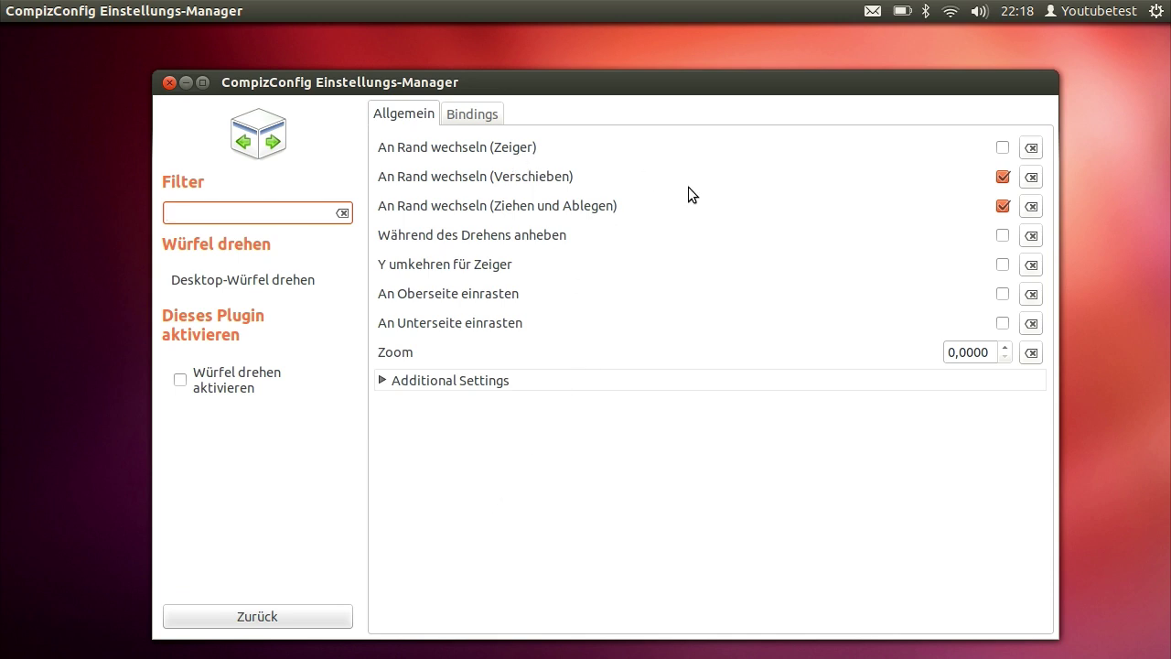
Reveal the additional cube rotation settings and raise Zoom to 1.0
click(382, 380)
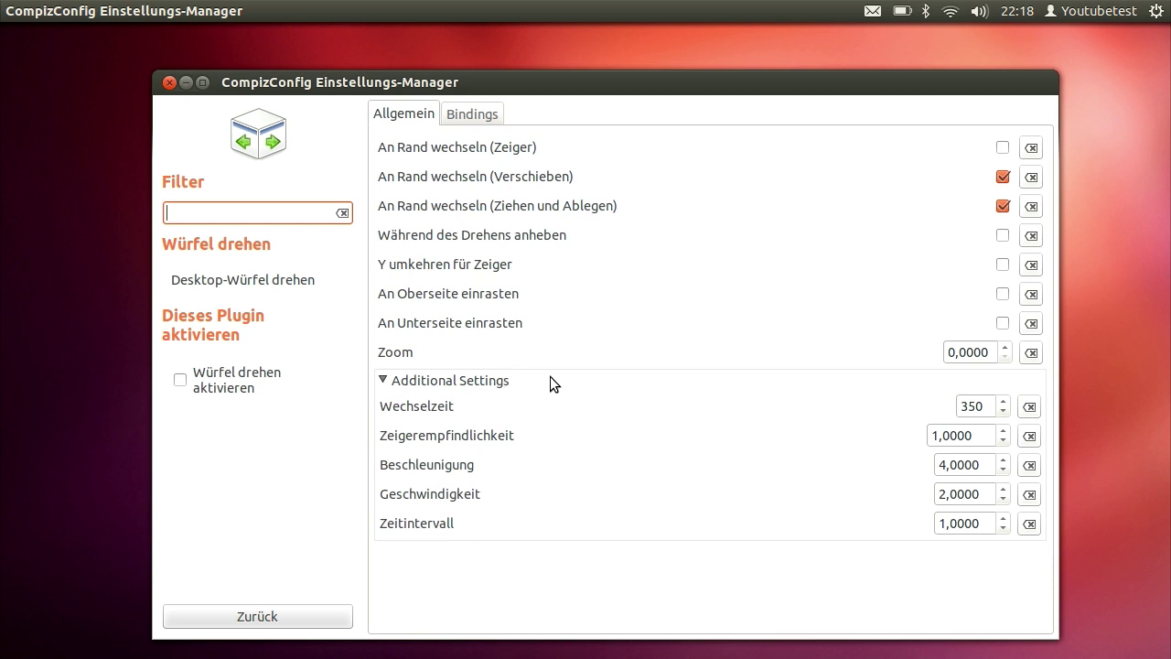
click(1004, 350)
click(1004, 349)
click(1004, 349)
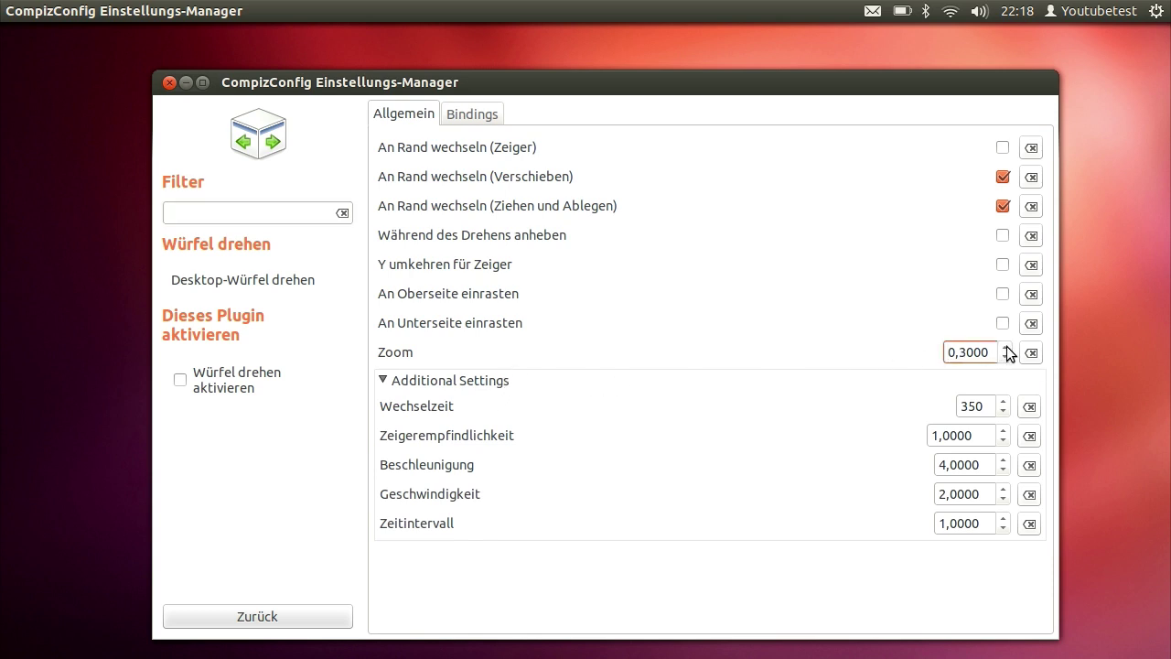
click(1004, 349)
click(1004, 350)
click(1006, 350)
click(1005, 349)
click(1006, 350)
click(1006, 350)
click(1007, 349)
Lower the rotation acceleration (Beschleunigung) to about 2.4
click(1001, 469)
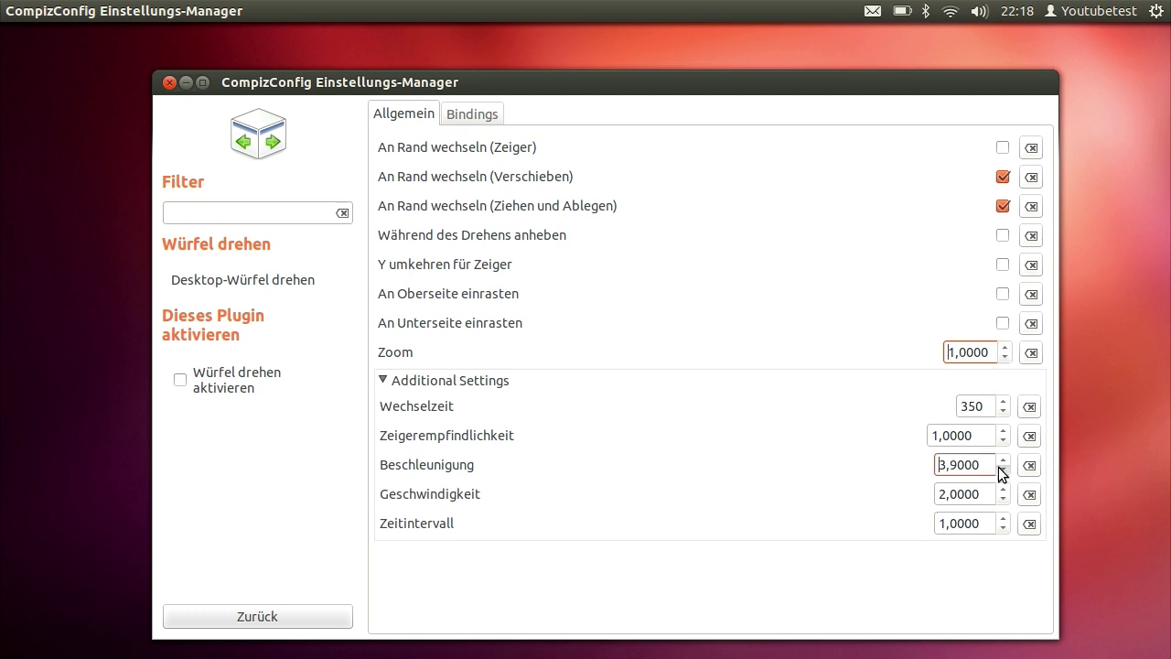
click(1001, 469)
click(1001, 470)
click(1001, 469)
click(1001, 470)
click(1001, 470)
click(1001, 470)
click(1001, 469)
click(1001, 469)
click(1001, 469)
click(1001, 469)
click(1001, 469)
click(1001, 470)
click(1001, 469)
click(1001, 469)
Lower the rotation speed (Geschwindigkeit) from 2.0 to 1.0
click(1002, 500)
click(1003, 498)
click(1003, 498)
click(1003, 499)
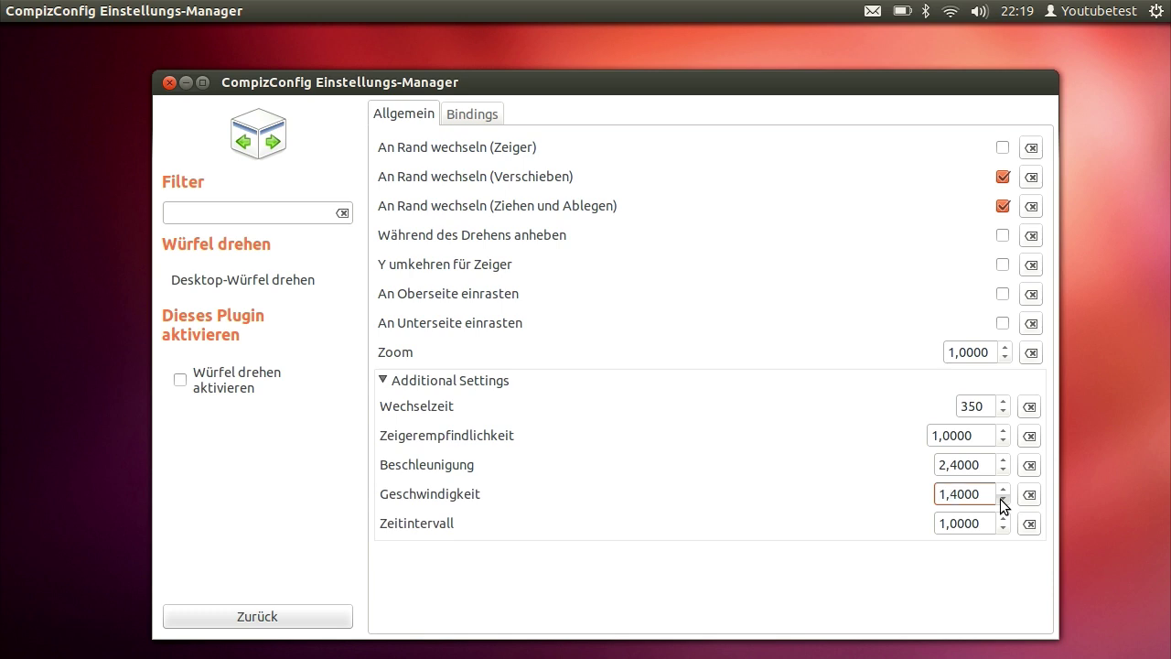
click(1003, 499)
click(1002, 499)
click(1003, 499)
click(1003, 499)
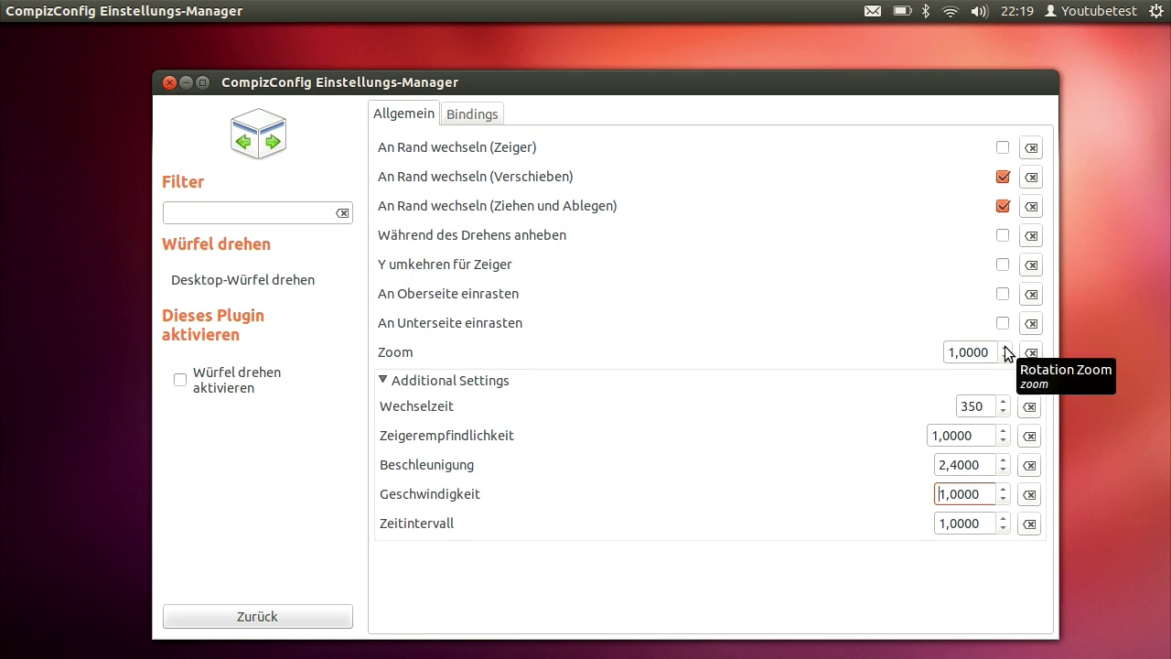
Check the rotation shortcuts, then enable the Würfel drehen plugin and return to the overview
click(495, 121)
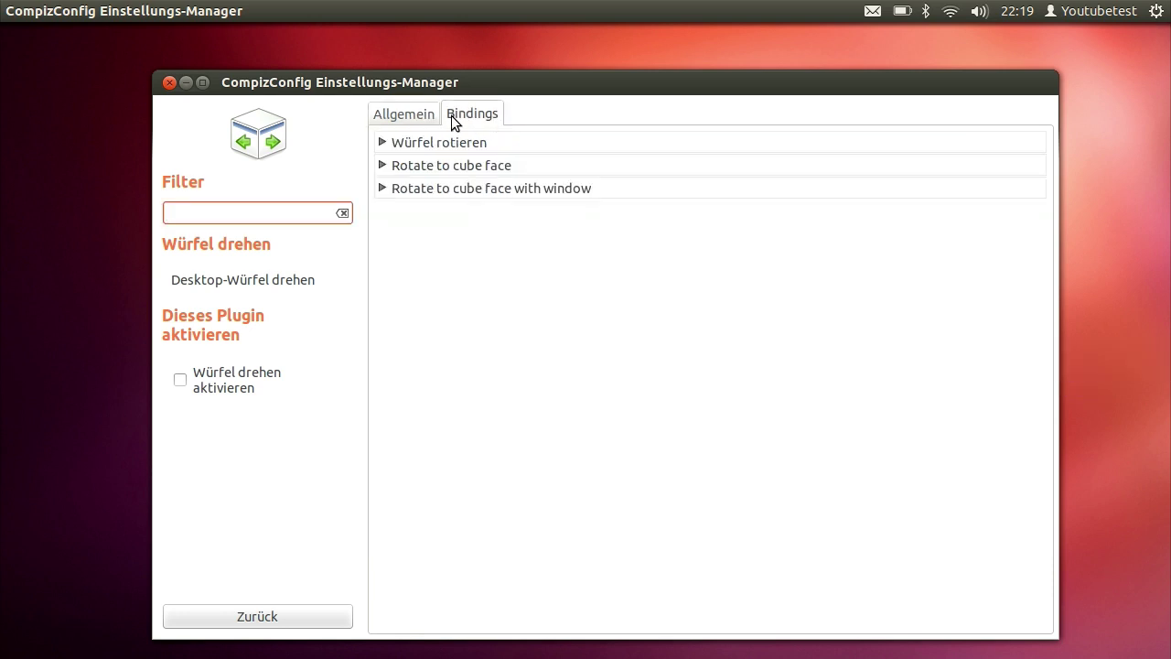
click(406, 117)
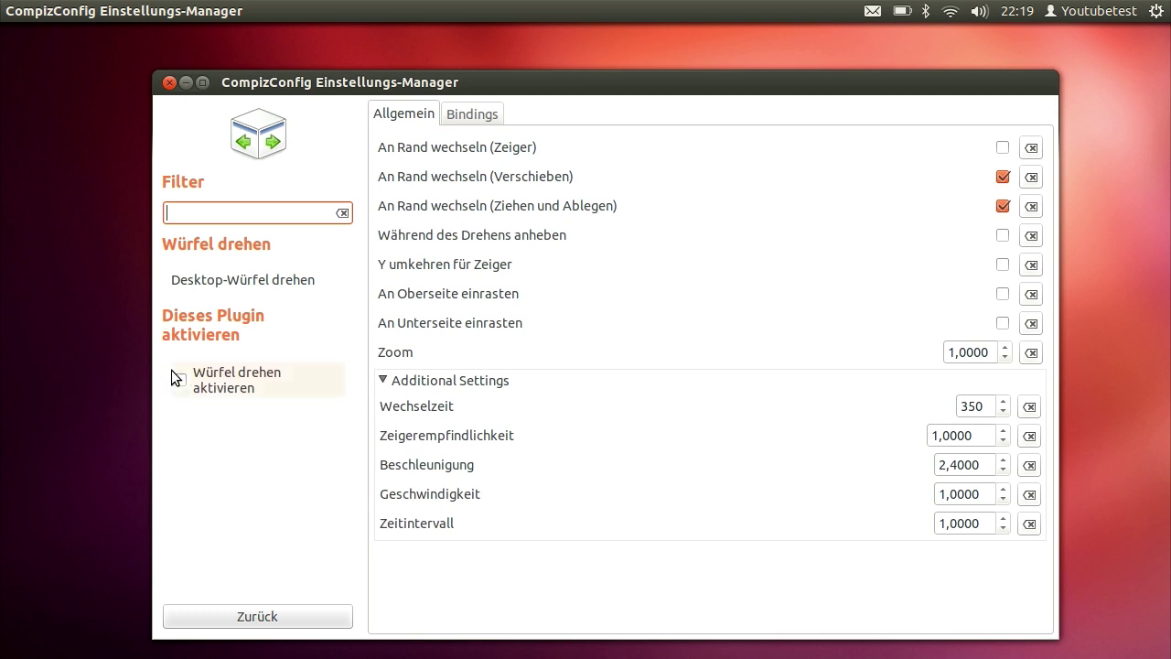
click(193, 394)
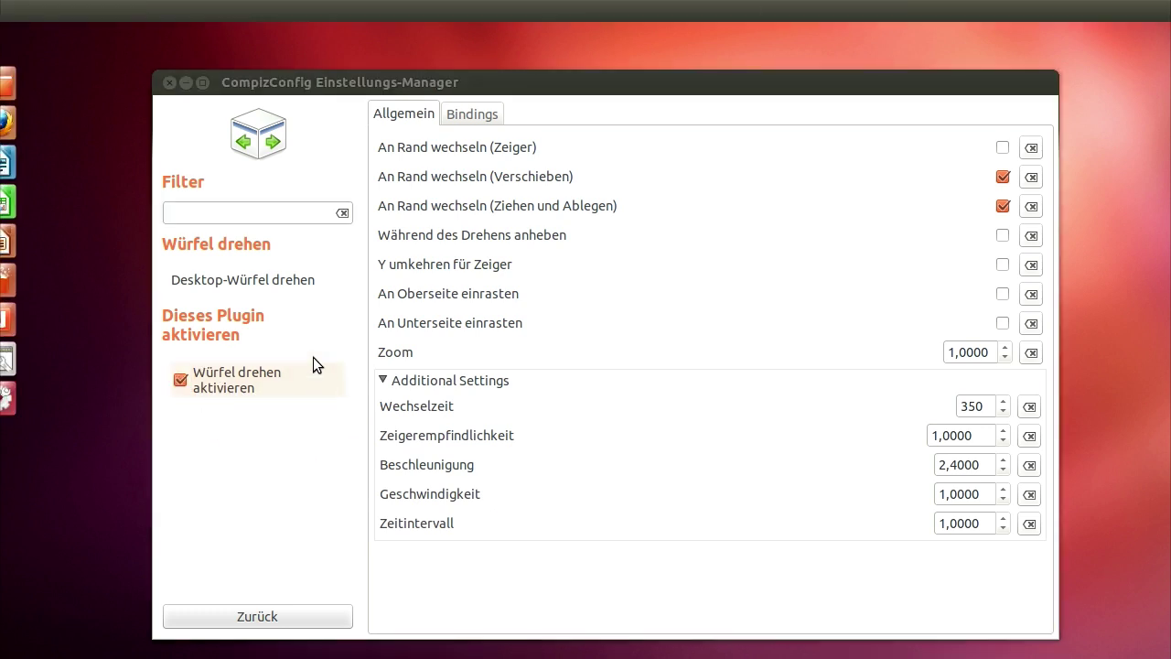
click(287, 615)
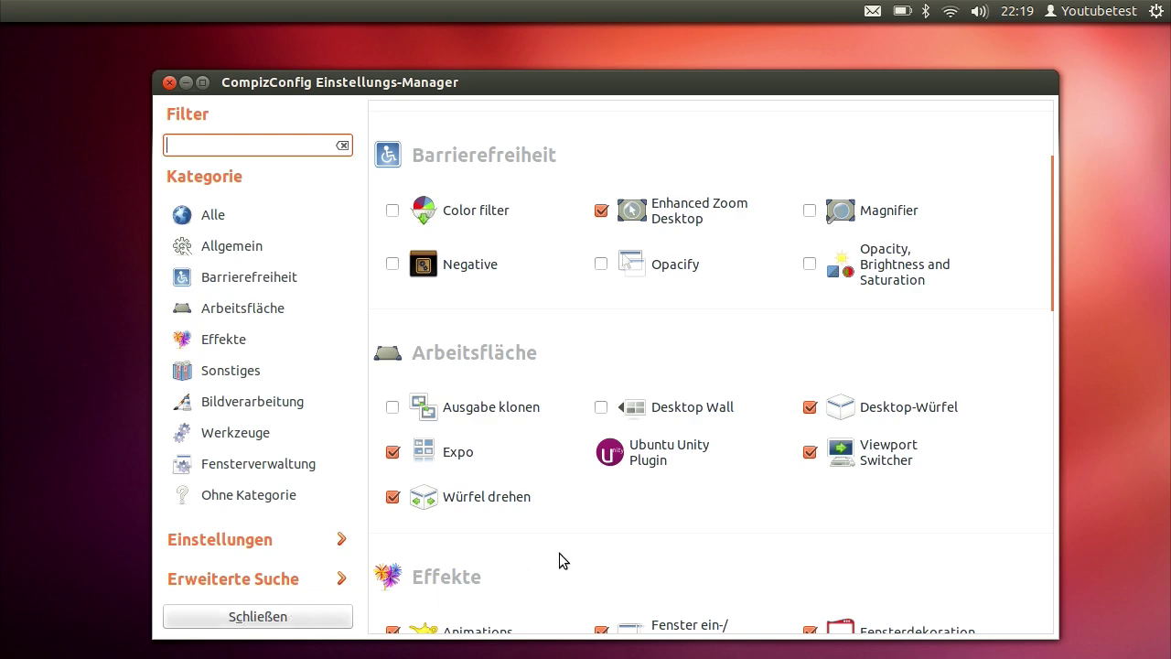
Test the desktop cube rotation with Ctrl+Alt+Right and Ctrl+Alt+Left
key(ctrl+alt+Right)
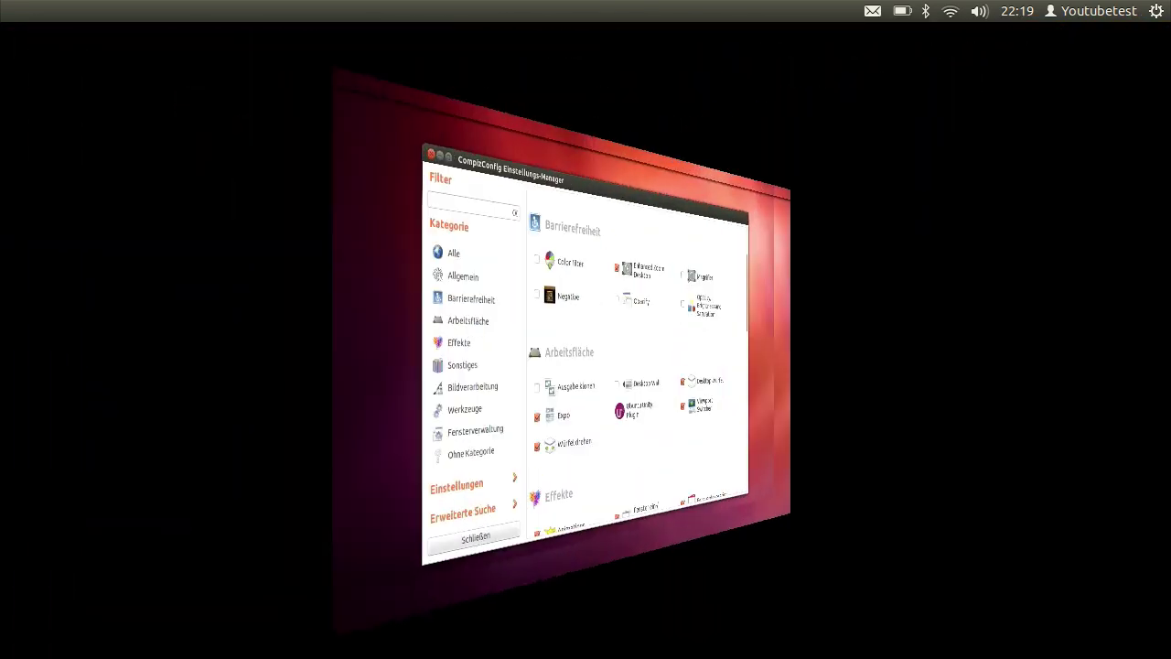
key(ctrl+alt+Right)
key(ctrl+alt+Left)
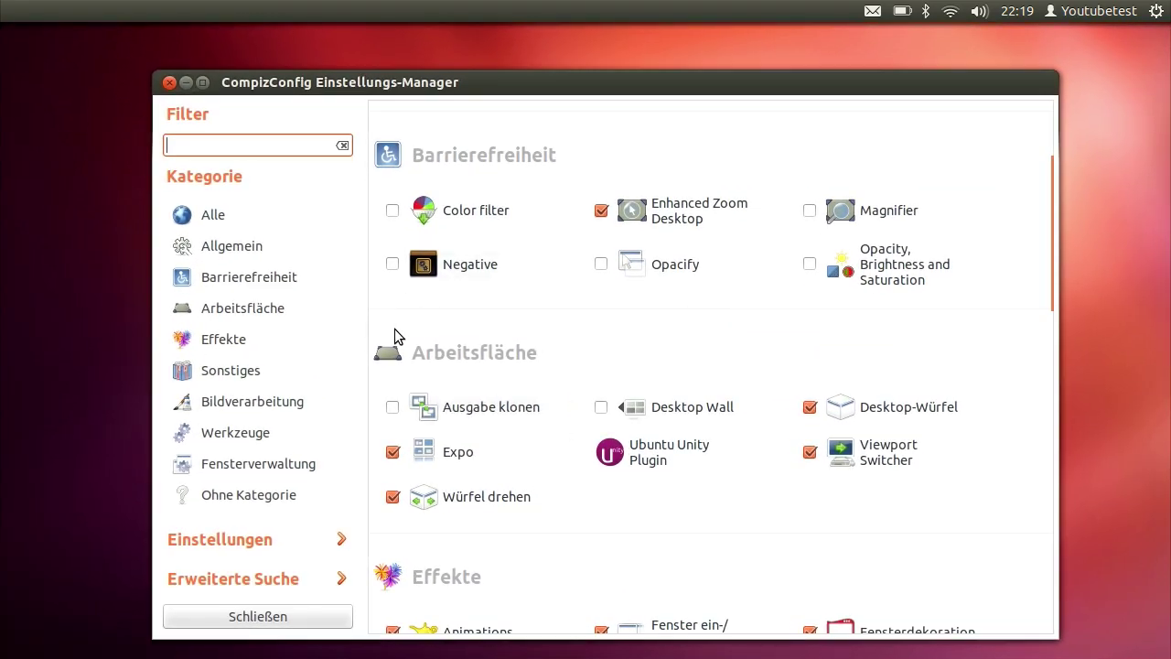
In the general options' Desktop-Größe, set horizontal and vertical virtual size to 4
click(309, 261)
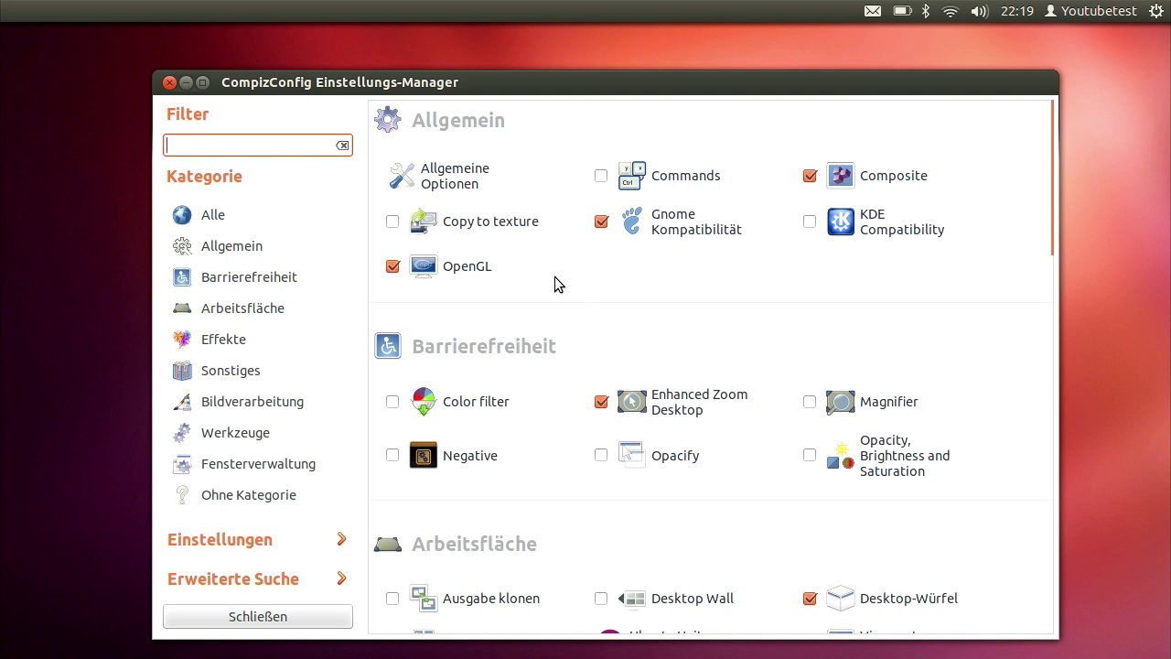
click(418, 173)
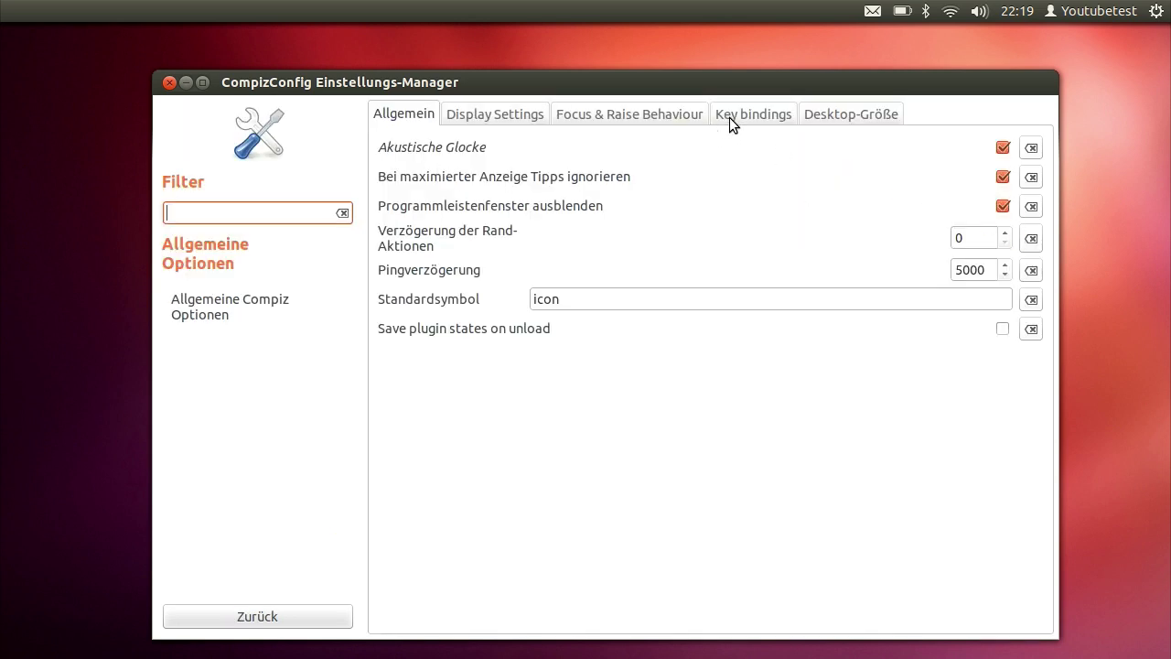
click(847, 116)
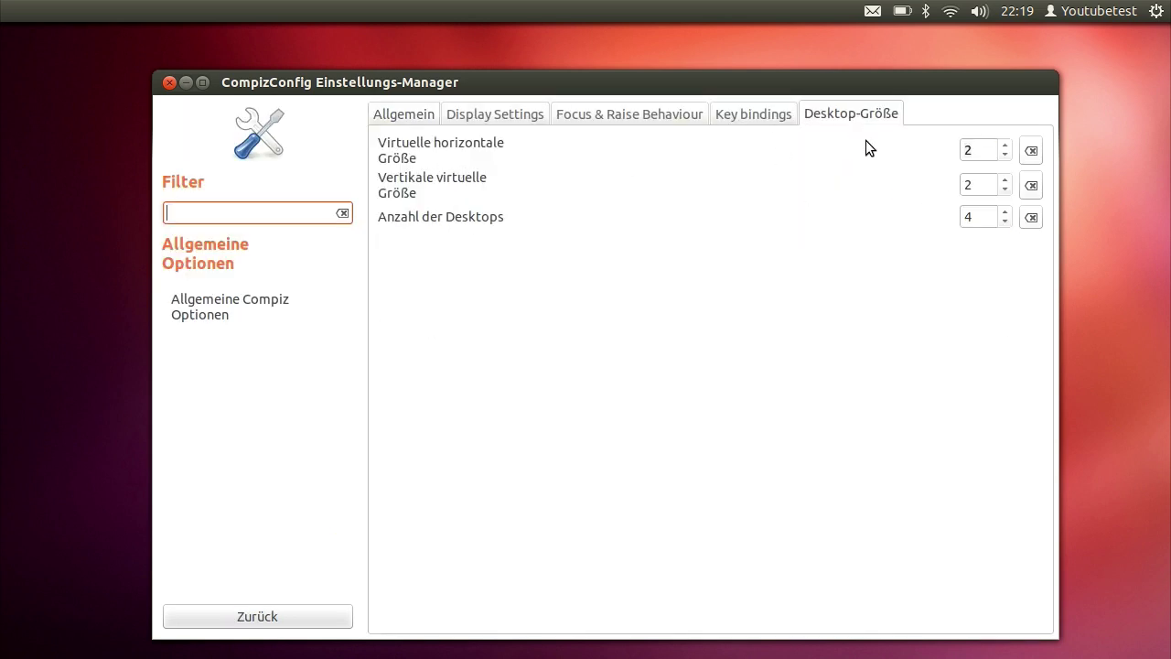
click(1005, 147)
click(1005, 146)
click(1005, 181)
click(1006, 181)
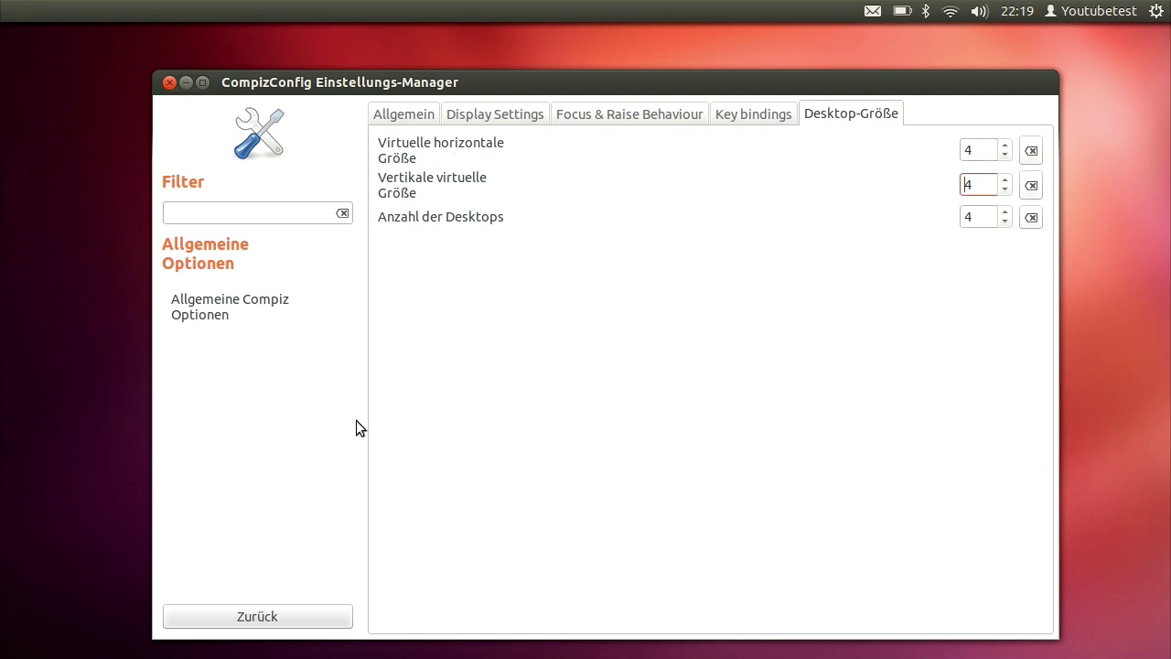
click(261, 614)
Rotate the cube through the new workspaces and back to the settings window
key(ctrl+alt+Right)
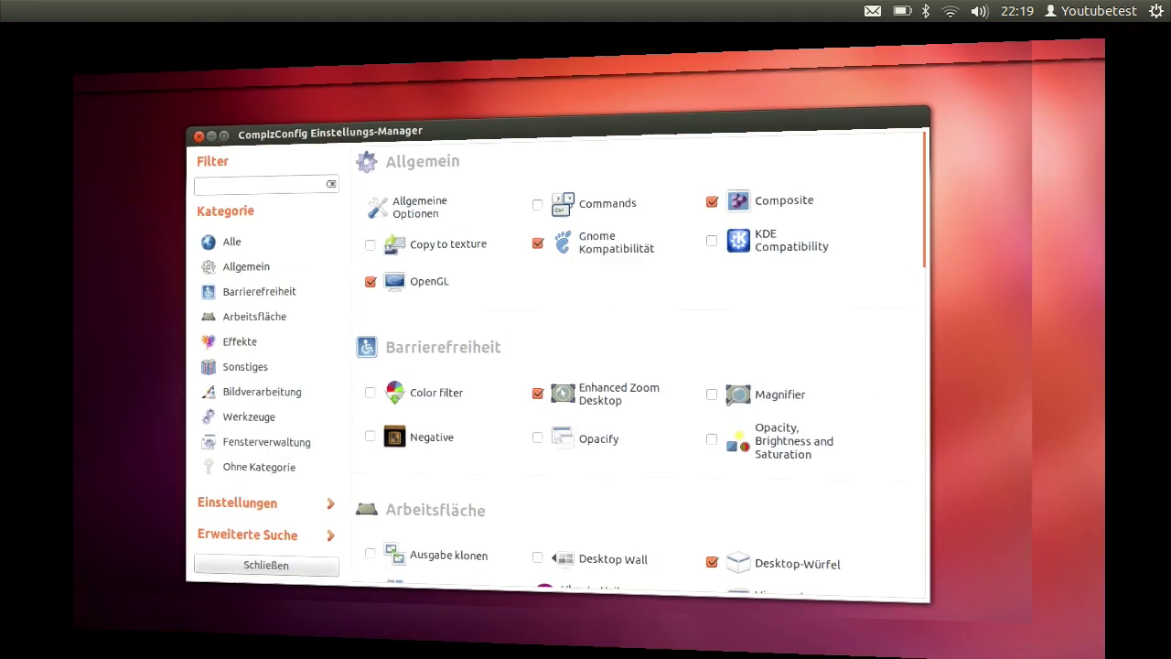
key(ctrl+alt+Left)
key(ctrl+alt+Right)
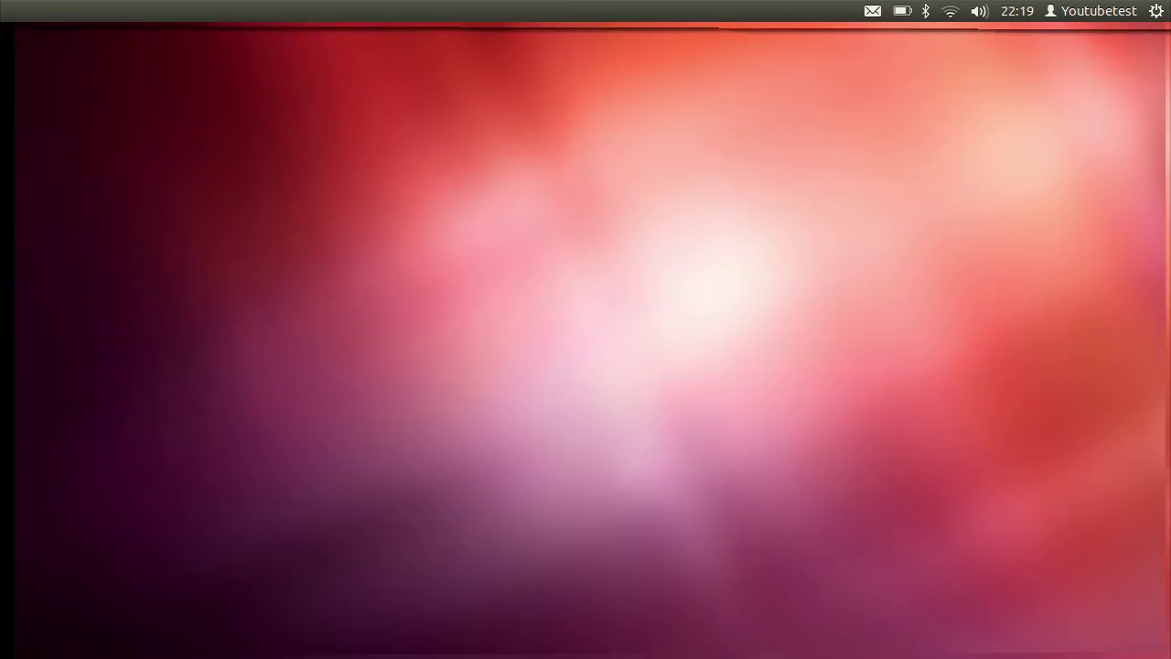
key(ctrl+alt+Right)
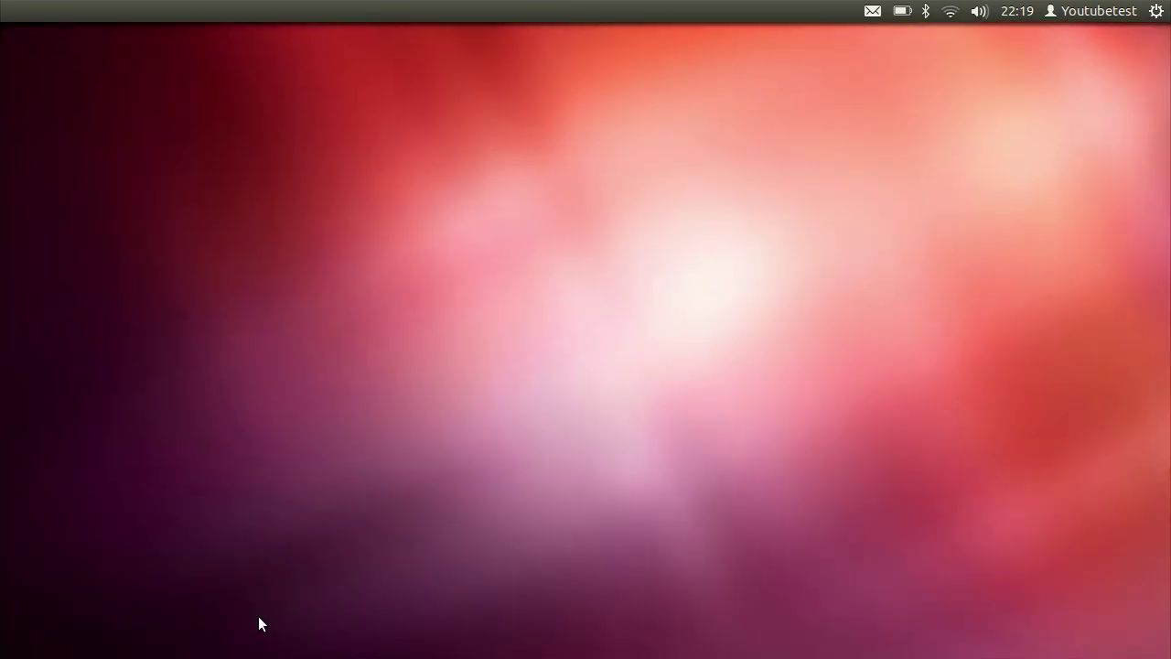
key(ctrl+alt+Right)
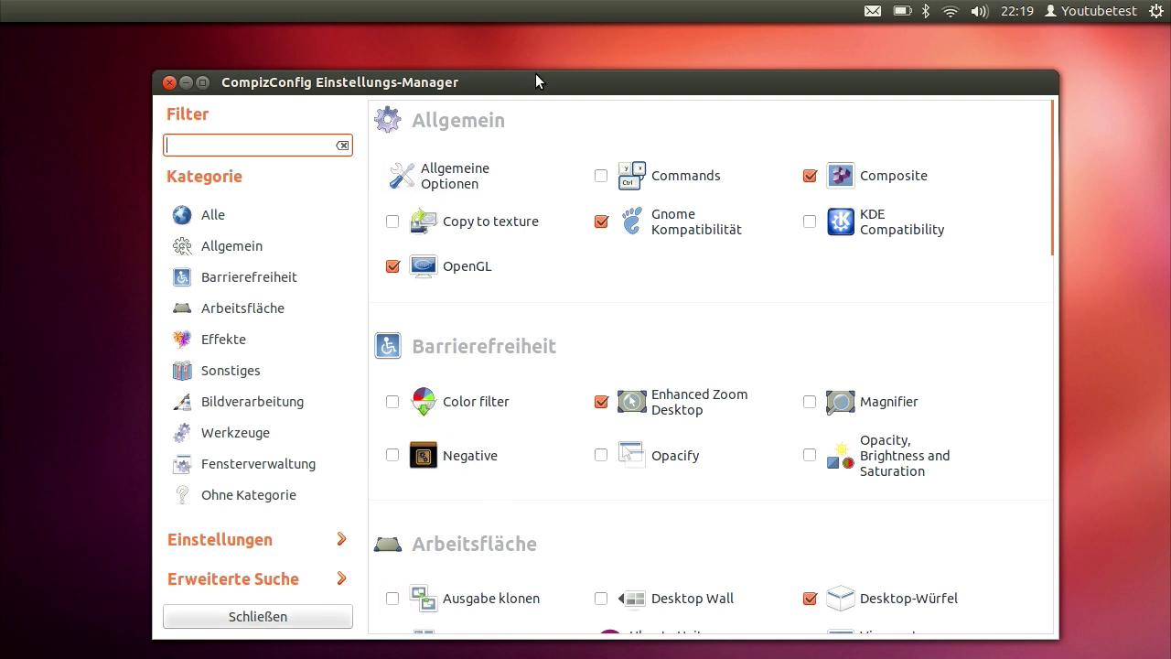
scroll(768, 331, down, 4)
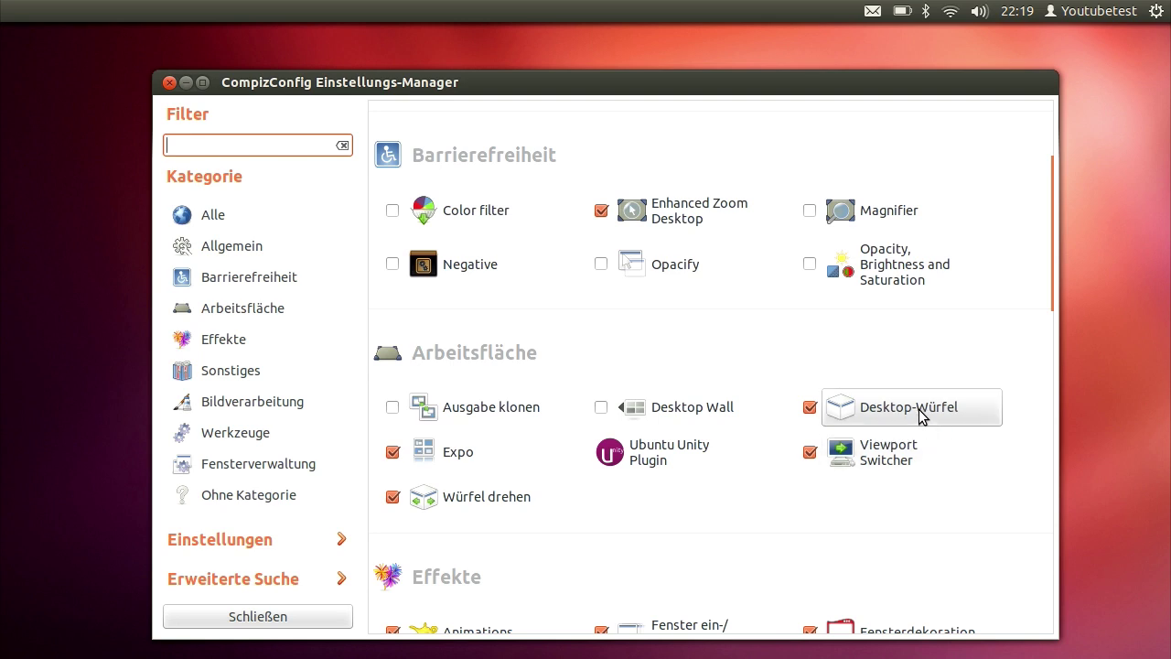
Open Desktop-Würfel, switch to its Erscheinung tab and expand the Skydome section
click(921, 418)
click(480, 115)
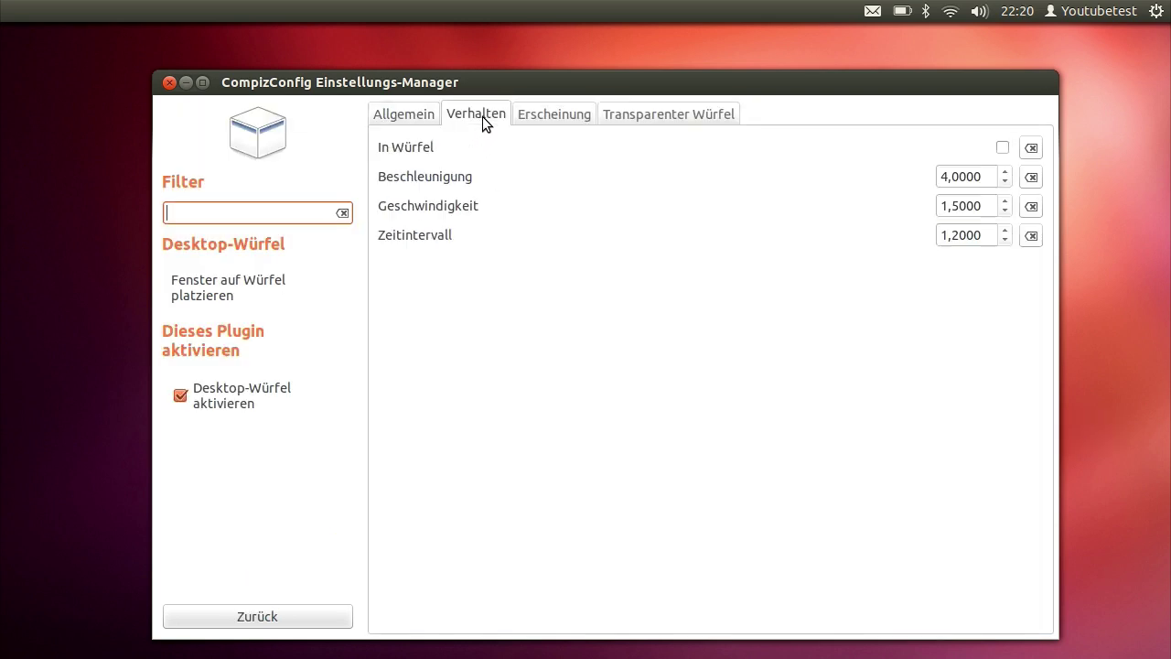
click(552, 117)
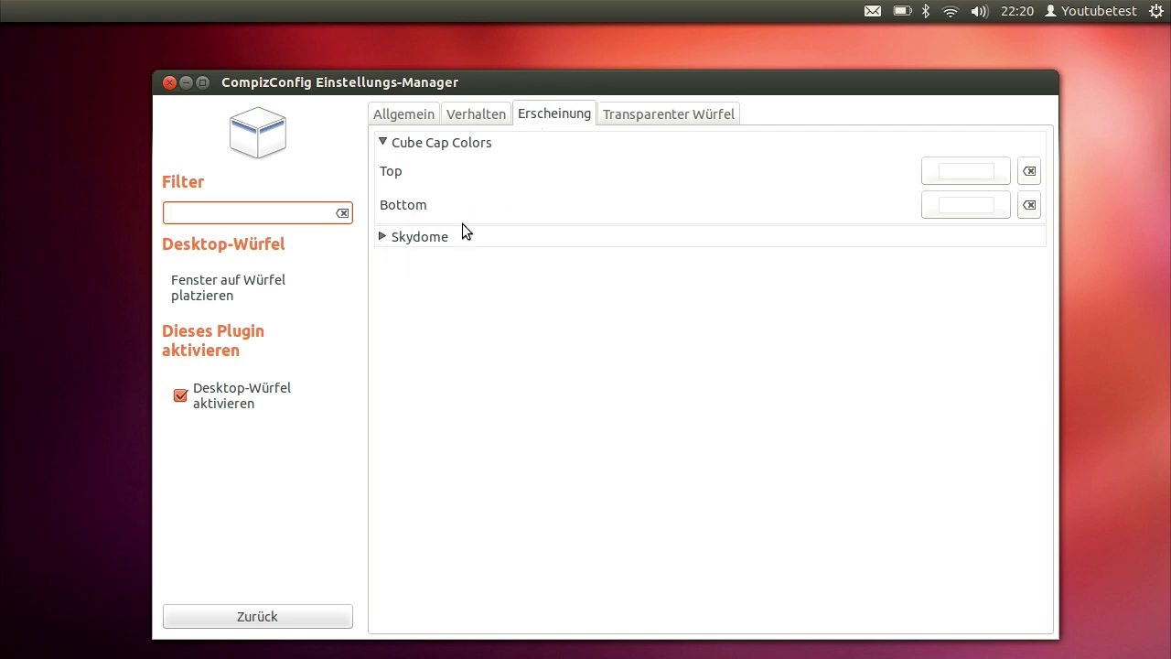
click(383, 236)
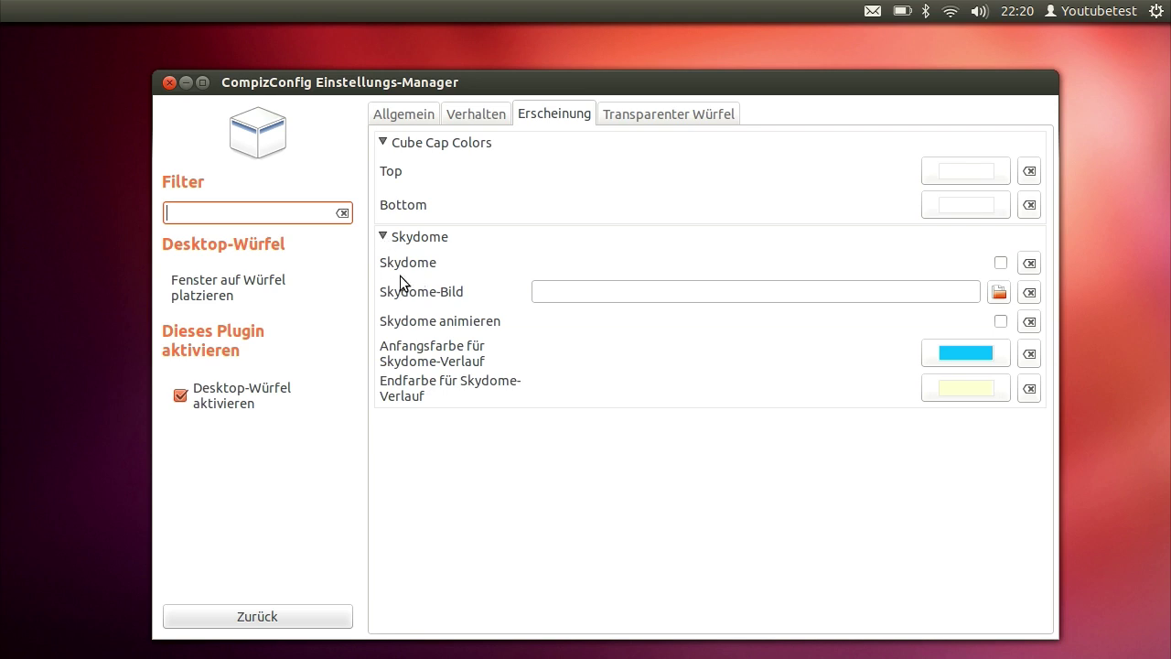
click(999, 293)
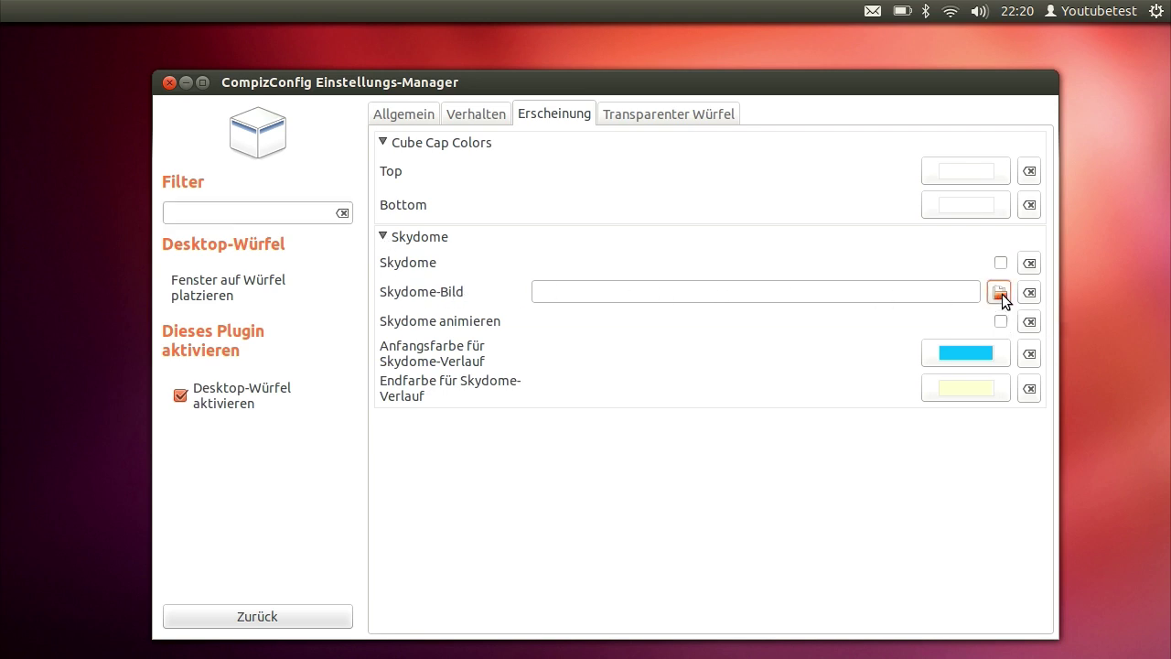
click(409, 173)
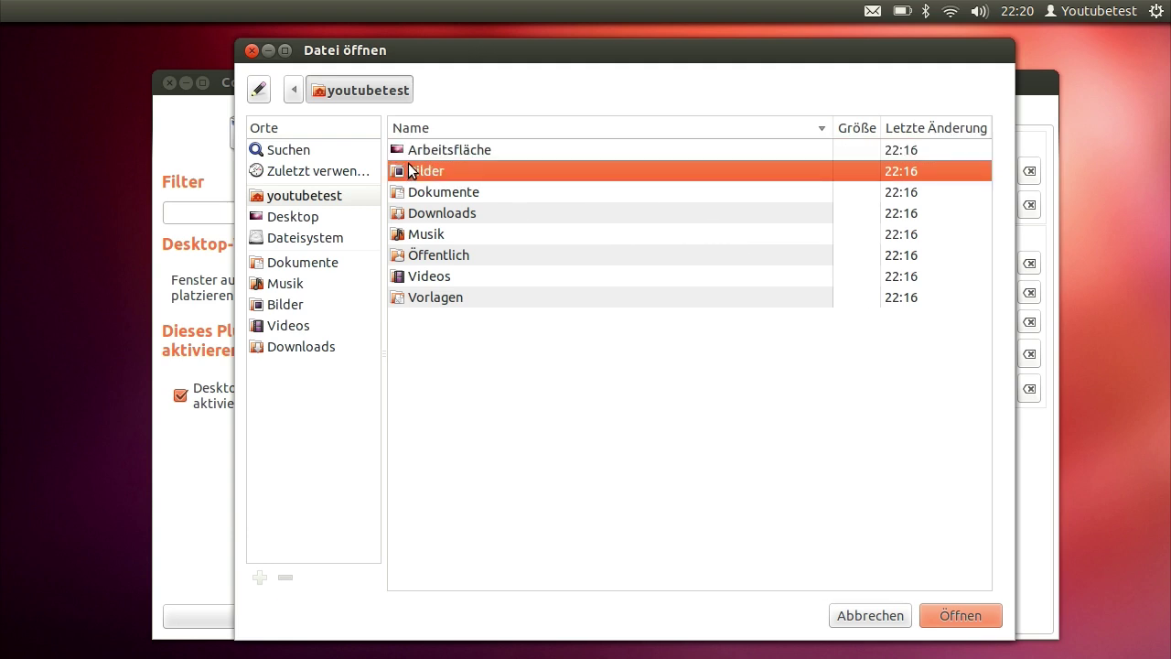
double_click(409, 171)
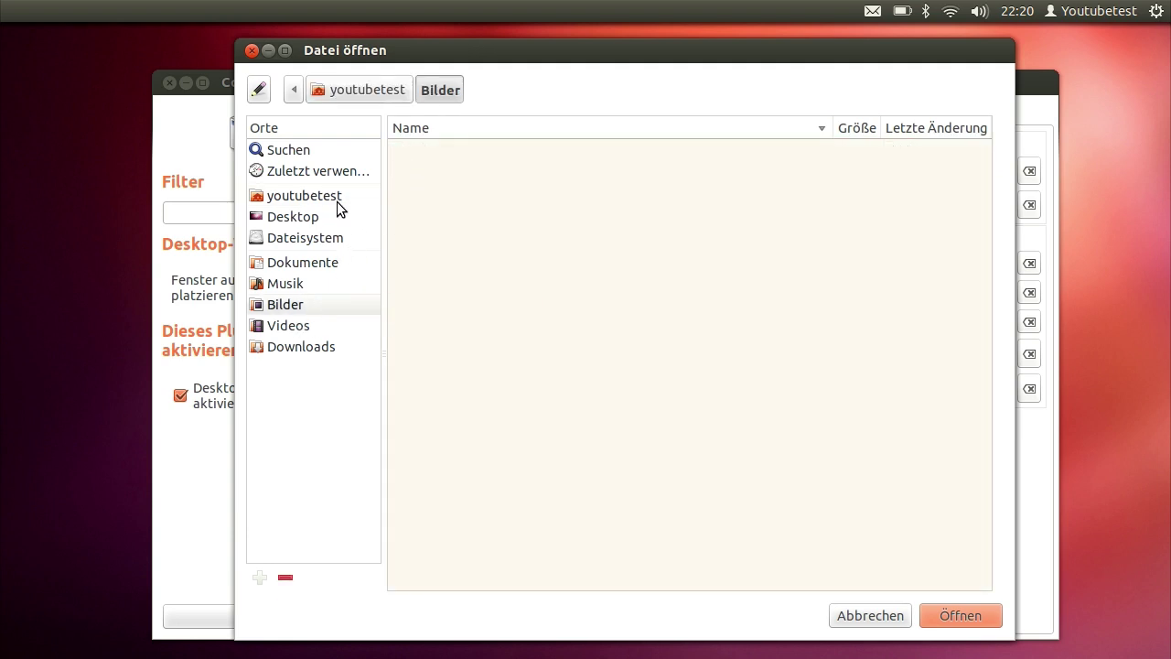
click(253, 50)
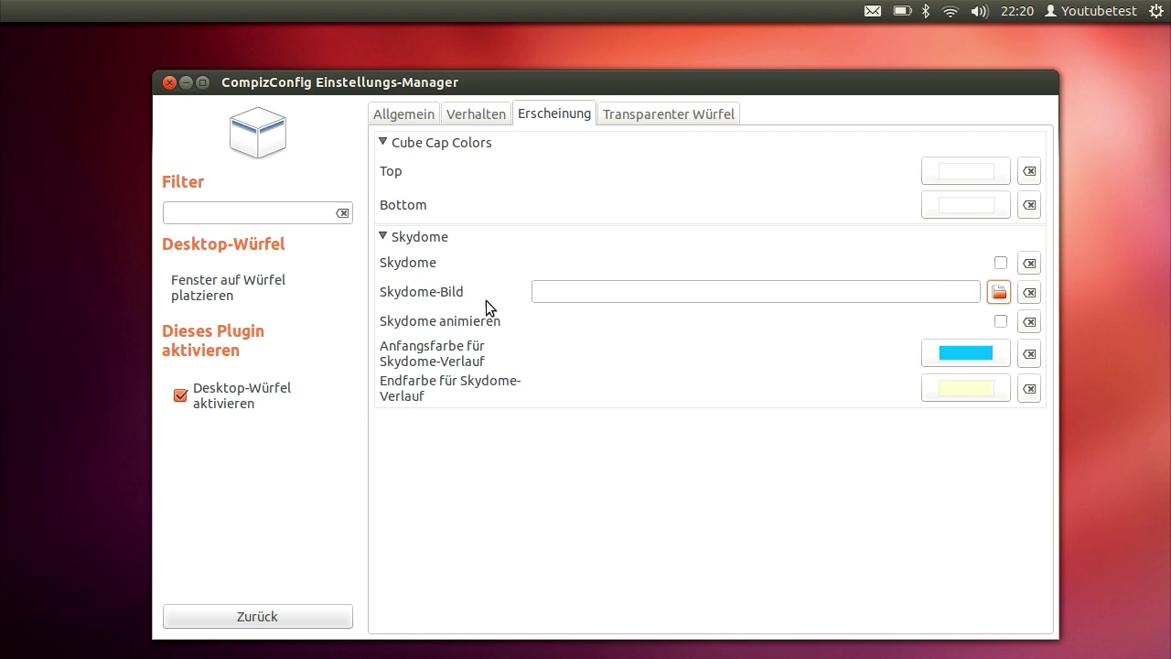
Tick Skydome and spin the cube through the workspaces to show the blue-yellow gradient
click(1000, 263)
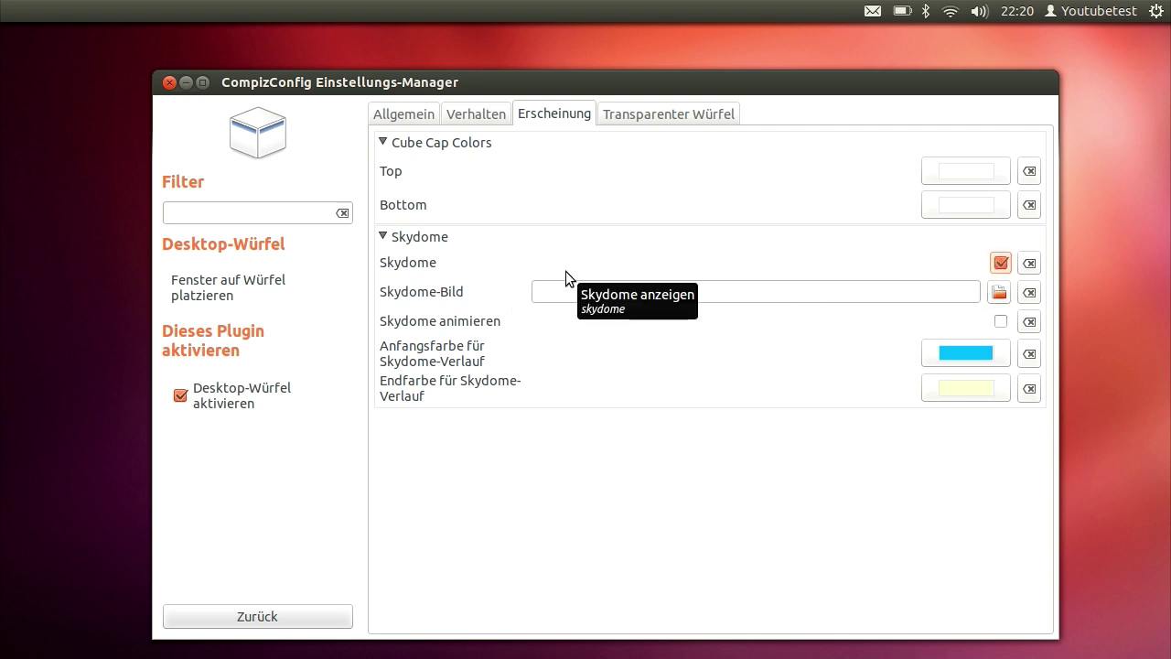
key(ctrl+alt+Right)
key(ctrl+alt+Right)
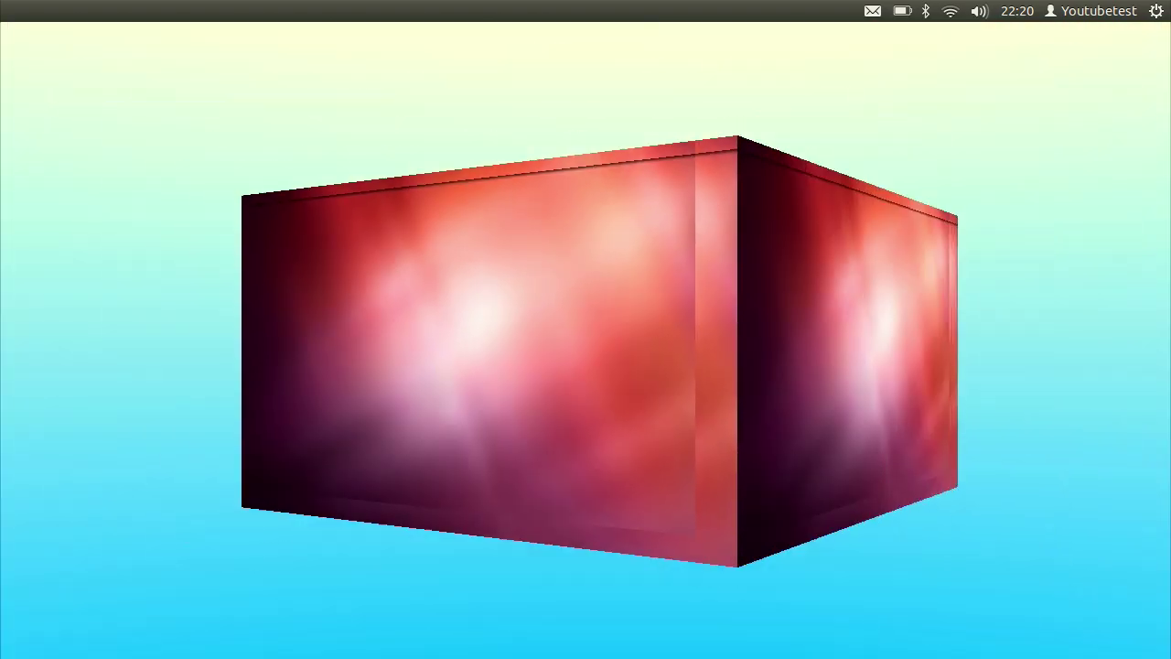
key(ctrl+alt+Right)
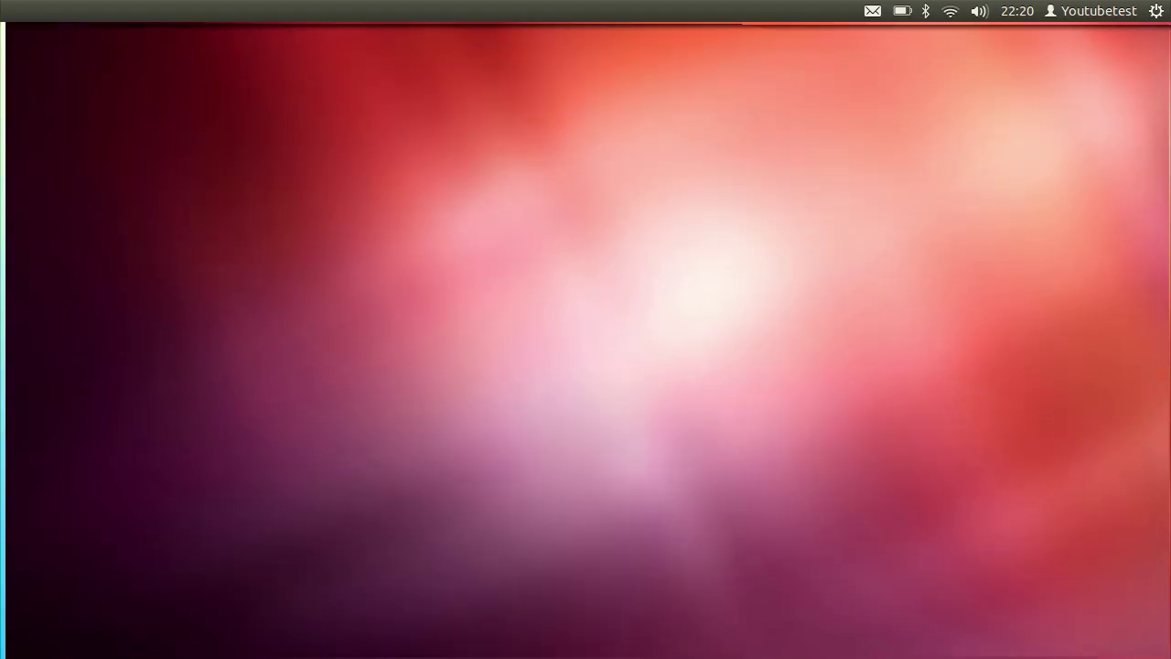
key(ctrl+alt+Right)
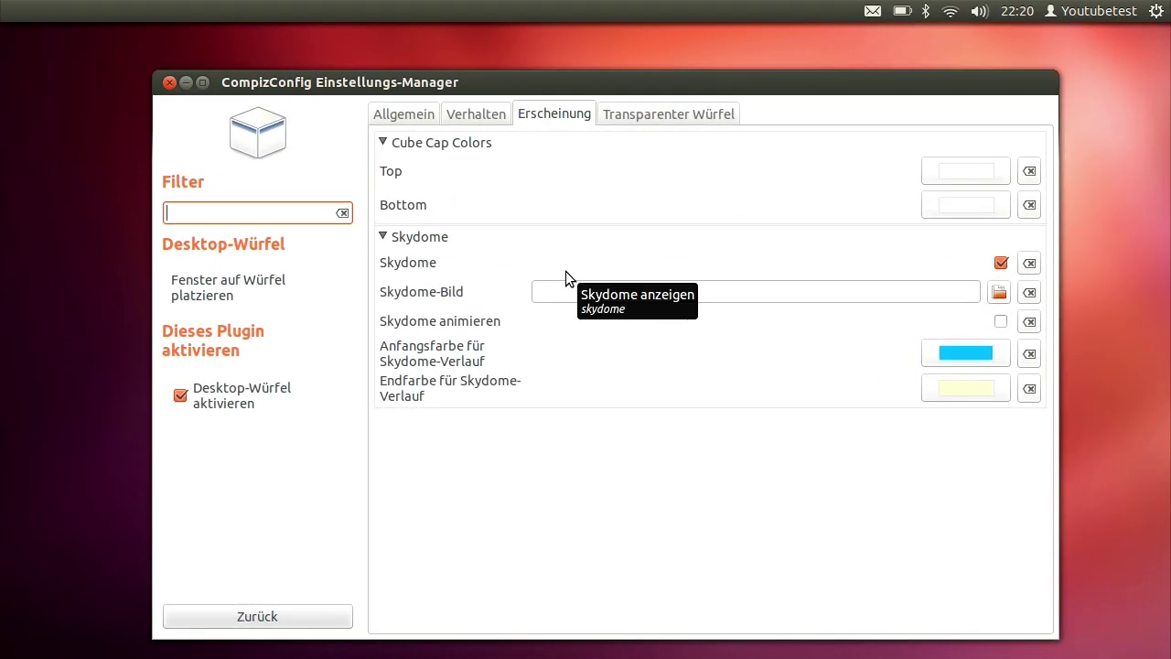
key(ctrl+alt+Right)
key(ctrl+alt+Right)
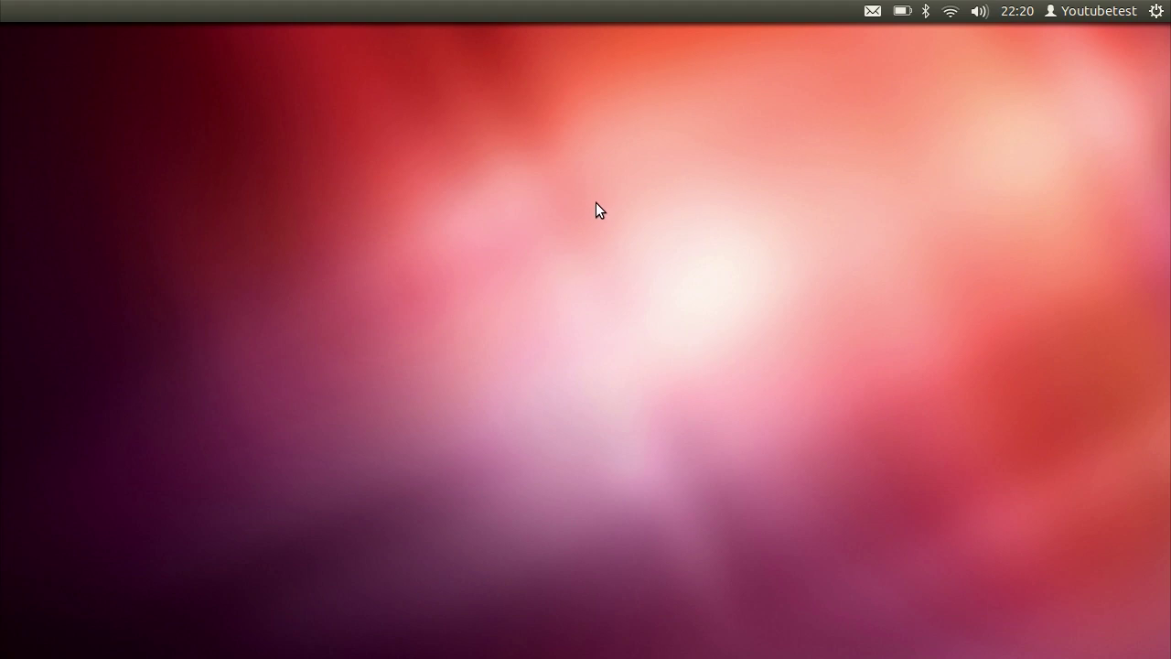
key(ctrl+alt+Right)
key(ctrl+alt+Right)
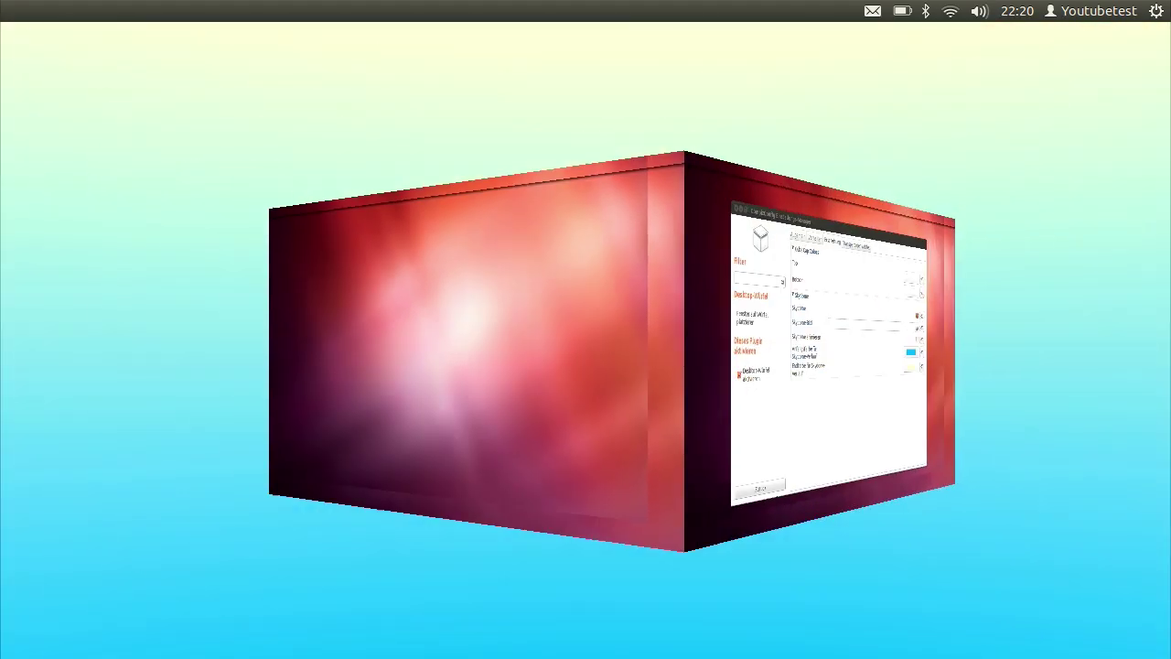
key(ctrl+alt+Right)
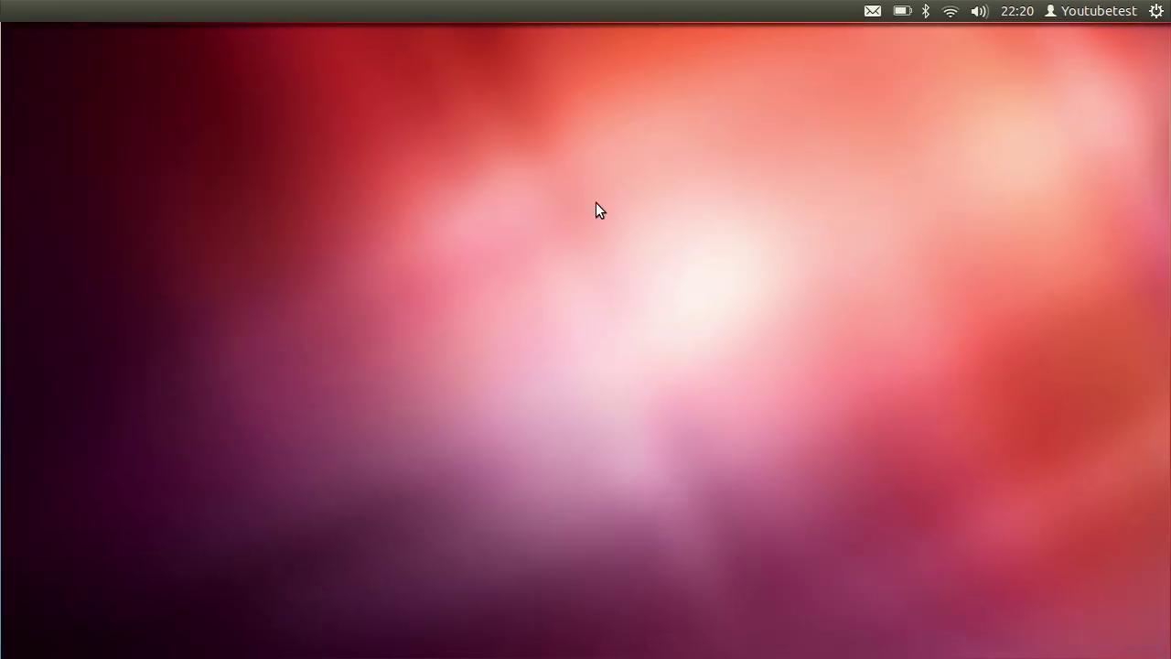
key(ctrl+alt+Right)
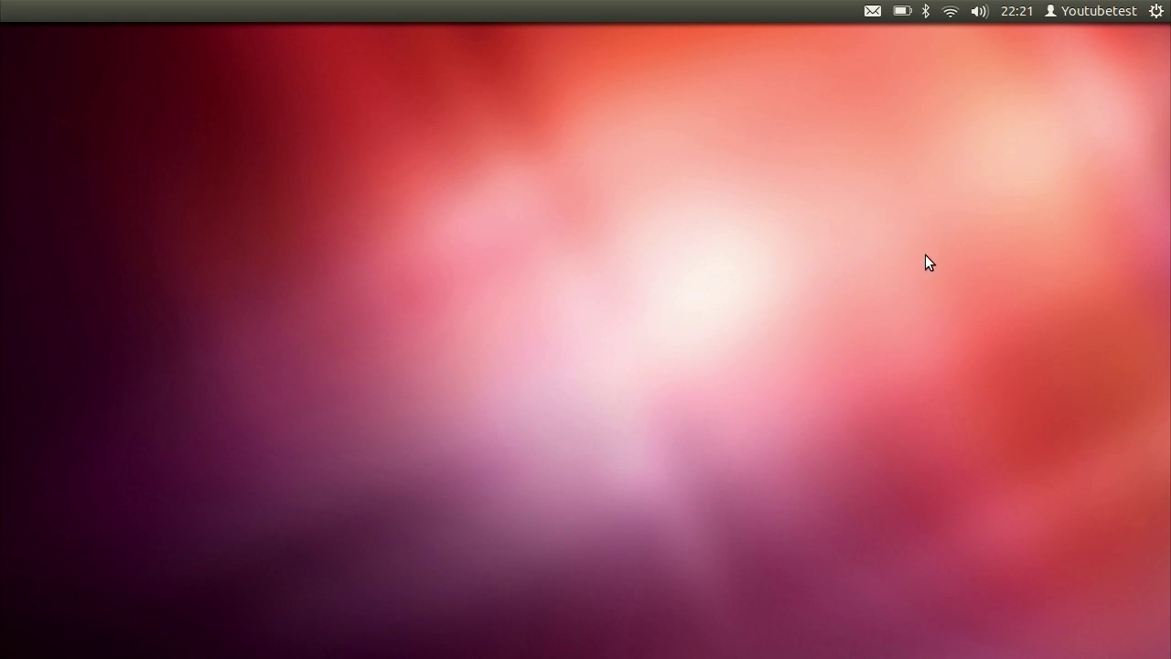
key(ctrl+alt+Right)
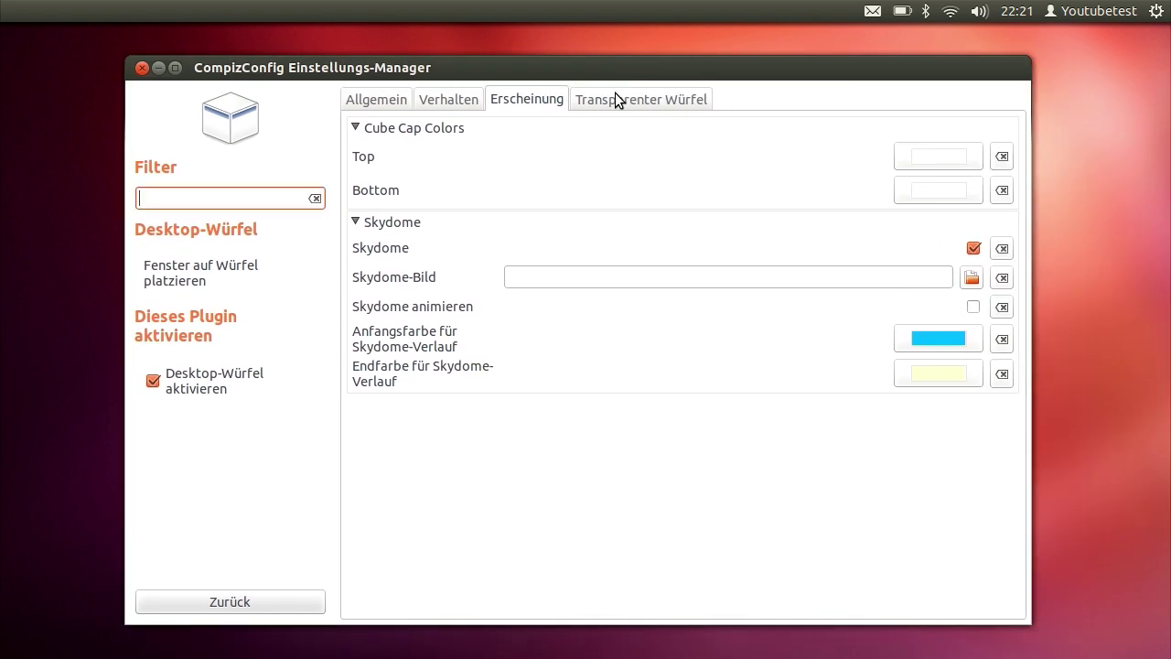
Enable Wackelige Fenster, disabling the conflicting Snapping Windows, and drag the window to see it wobble
click(371, 103)
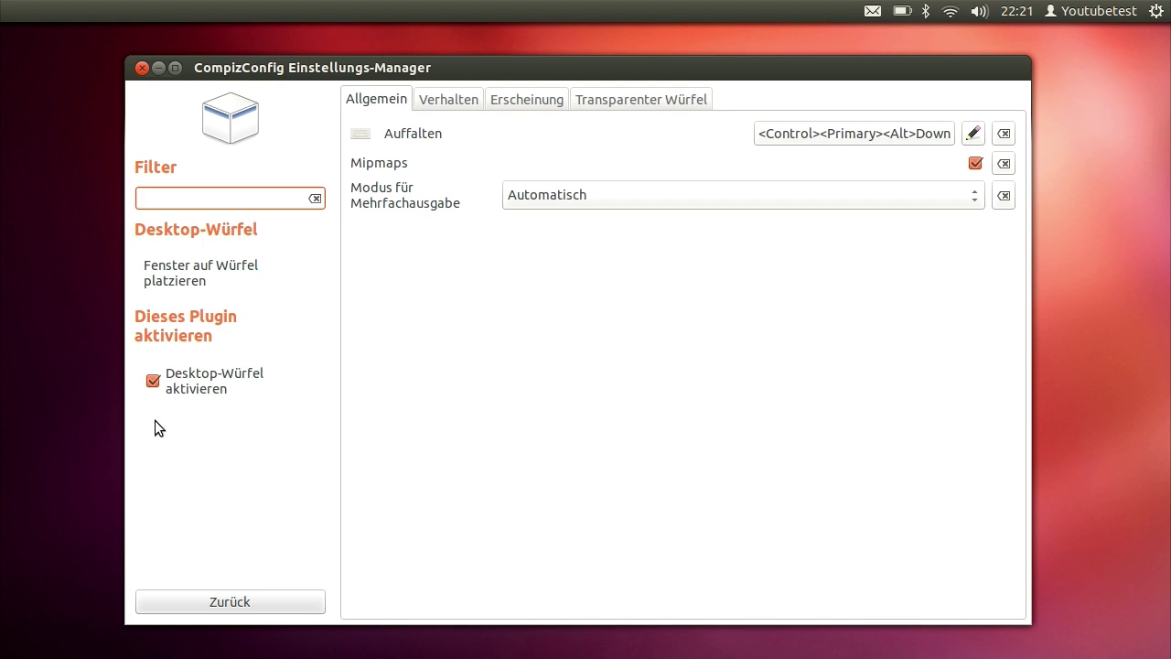
click(242, 601)
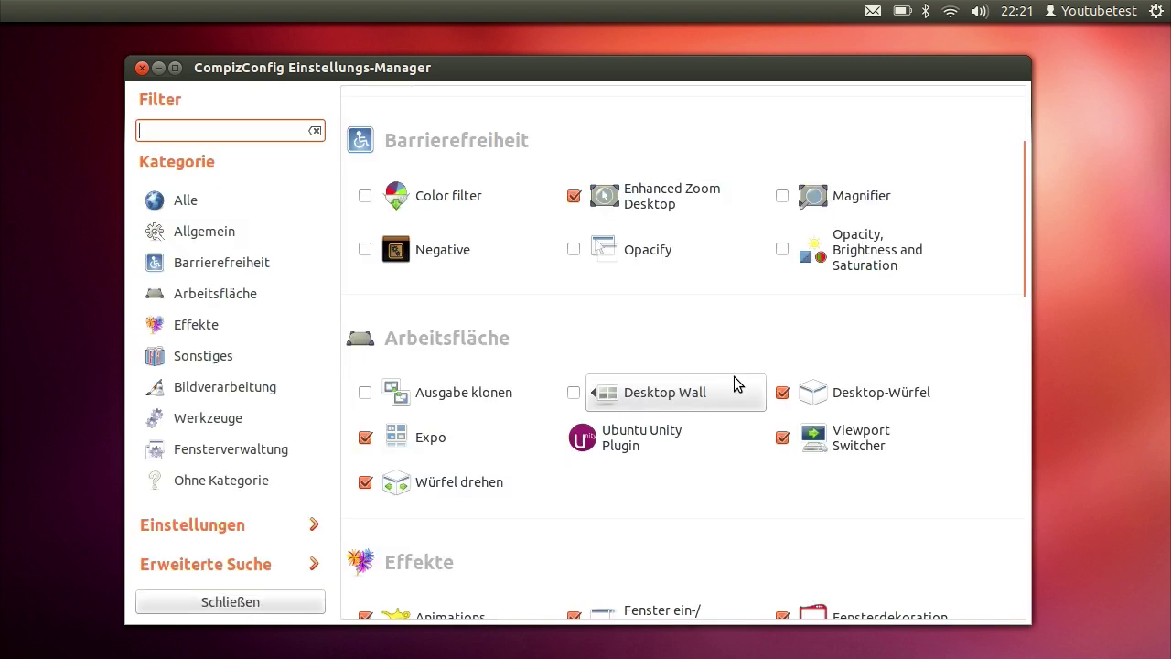
scroll(734, 382, down, 6)
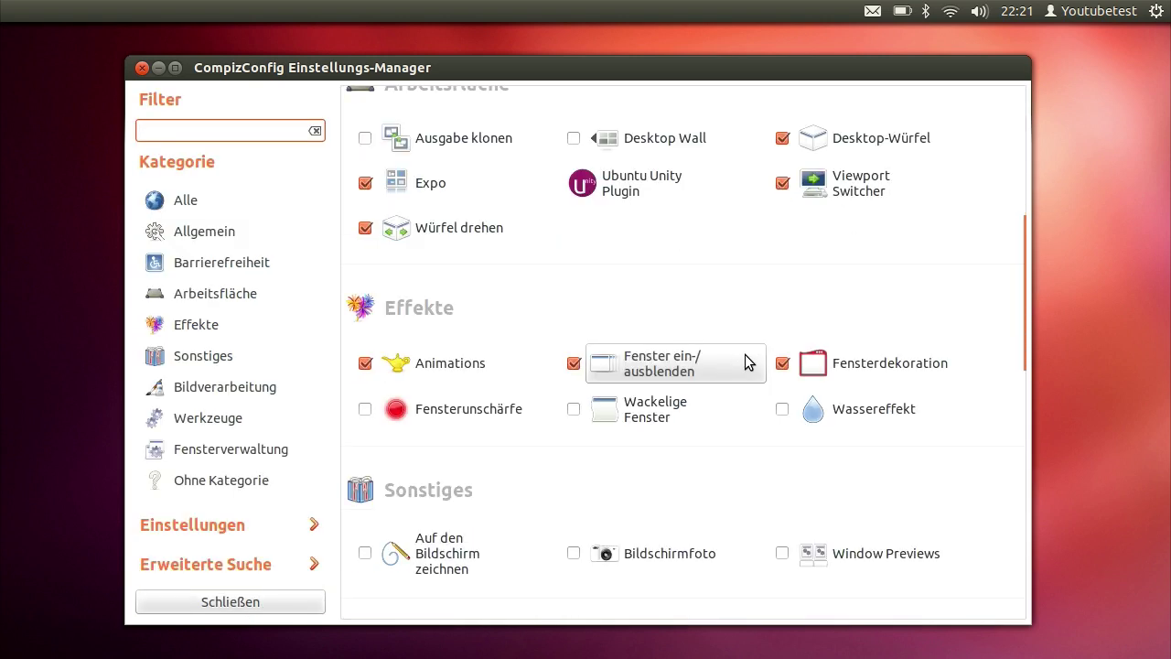
click(574, 408)
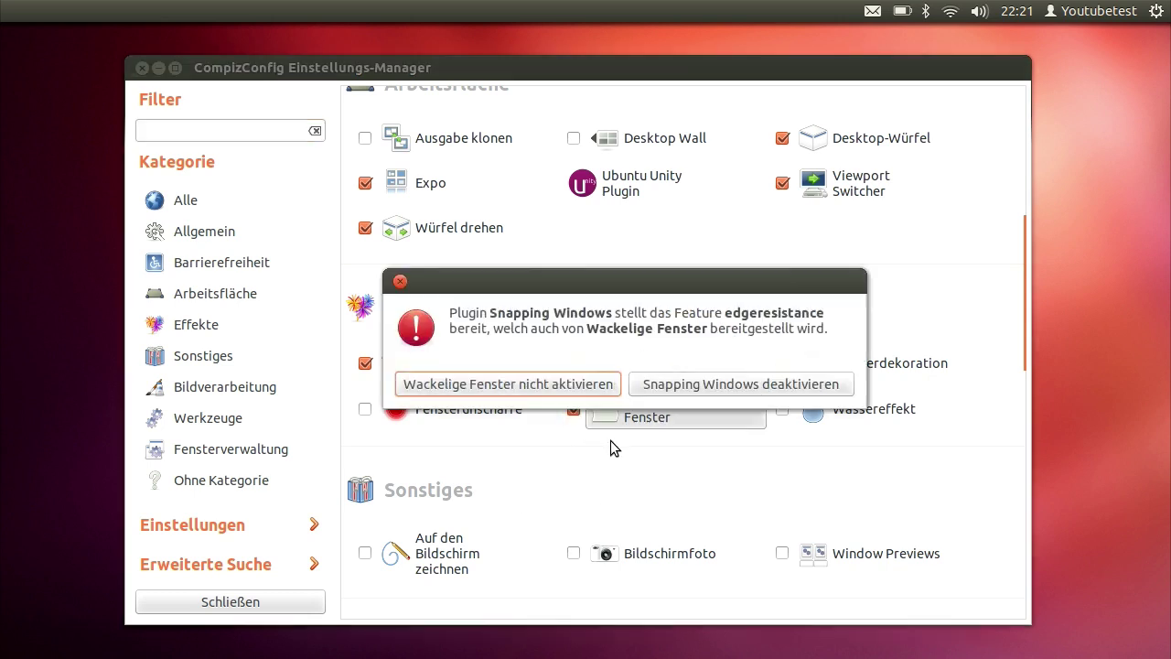
click(699, 392)
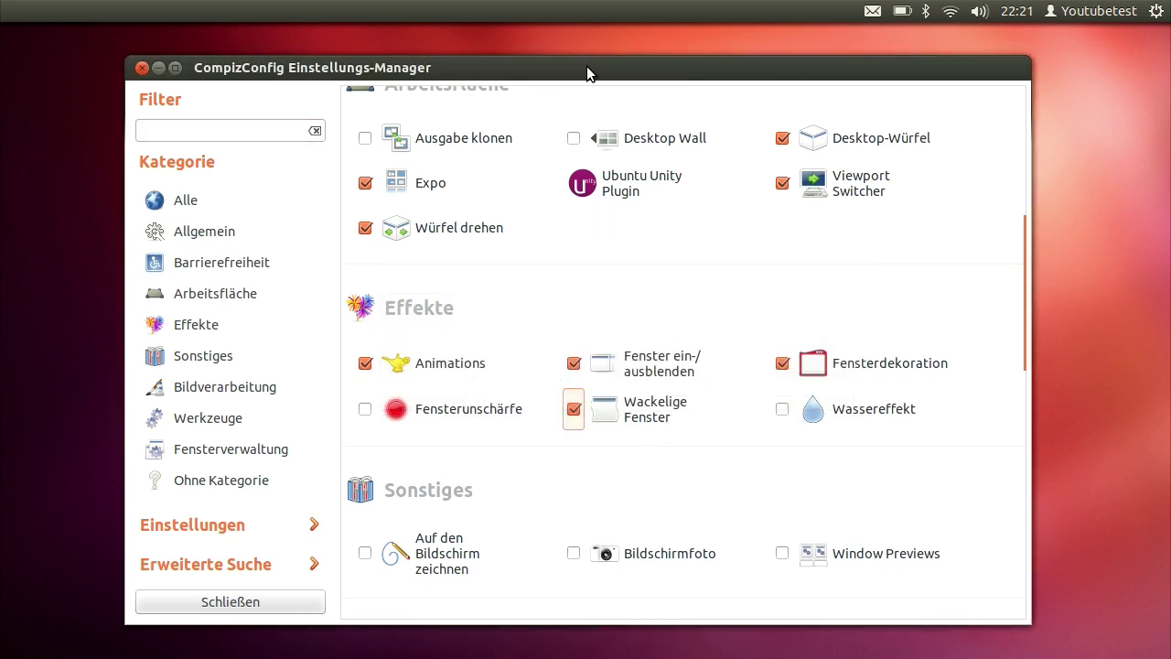
mouse_move(586, 66)
mouse_down()
mouse_move(736, 96)
mouse_move(676, 117)
mouse_move(771, 106)
mouse_move(800, 119)
mouse_move(599, 120)
mouse_move(659, 128)
mouse_move(629, 105)
mouse_move(606, 115)
mouse_move(570, 49)
mouse_up()
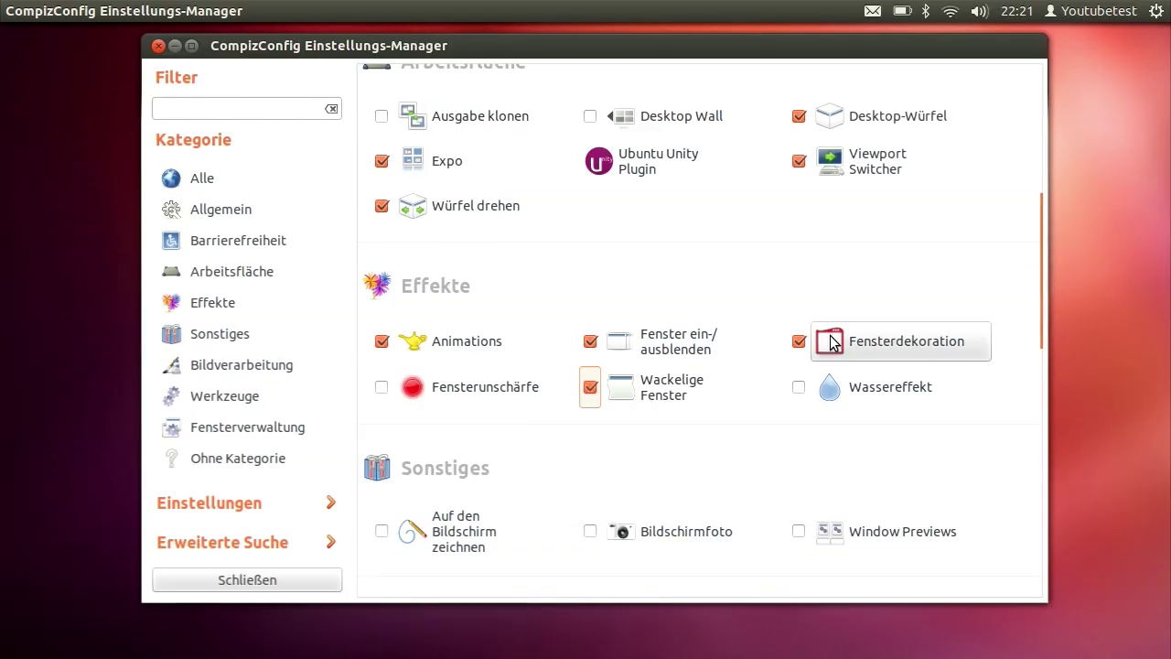
Tick Wassereffekt, look at its settings, drag the window to test, then go back
click(798, 386)
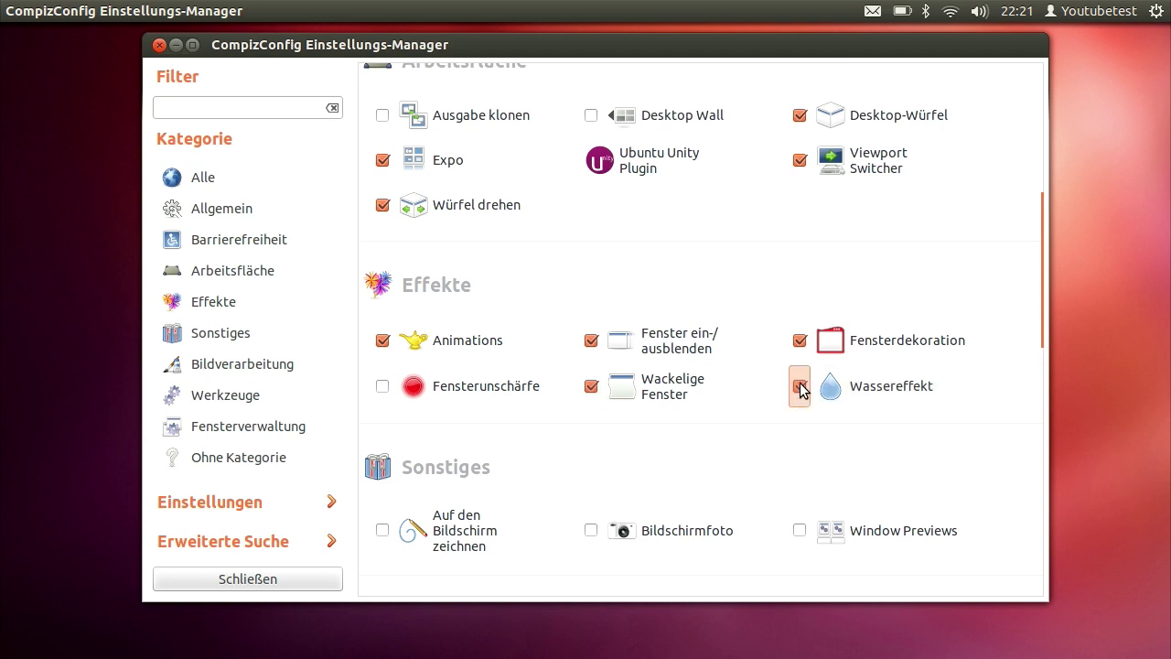
click(873, 386)
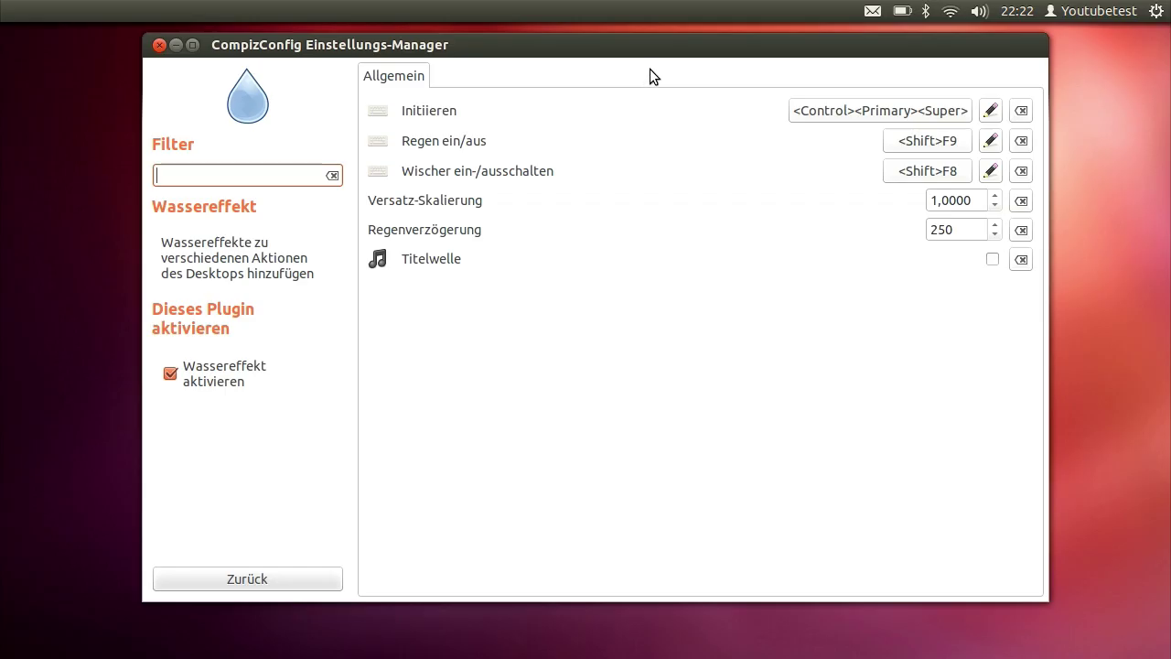
drag(649, 70, 695, 57)
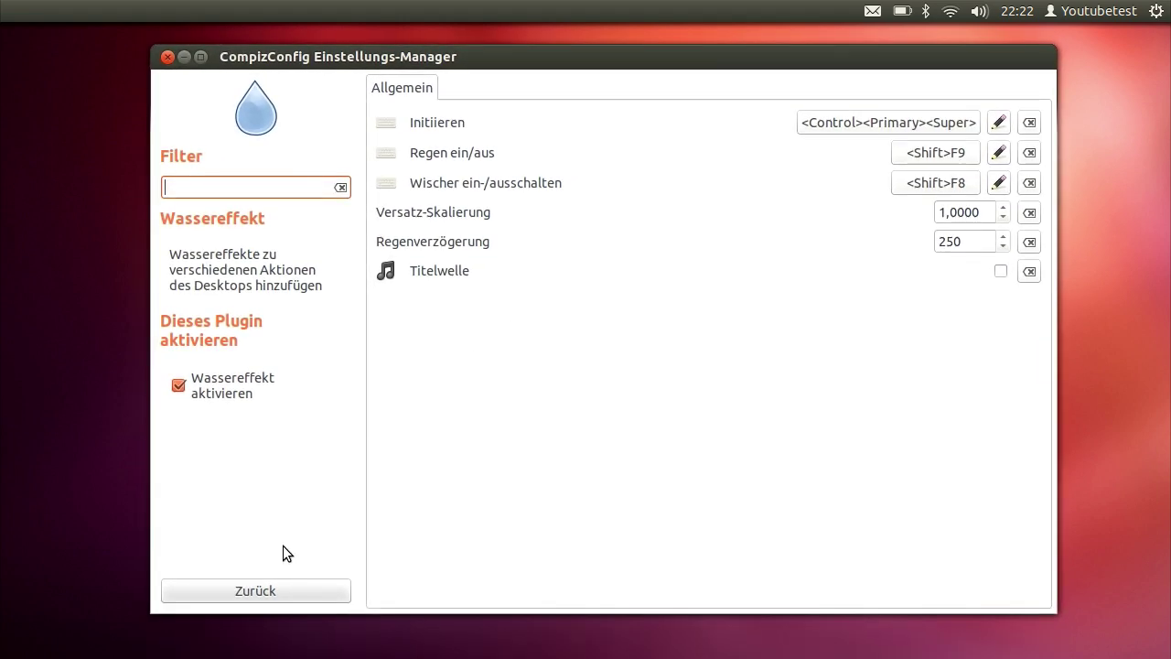
click(258, 592)
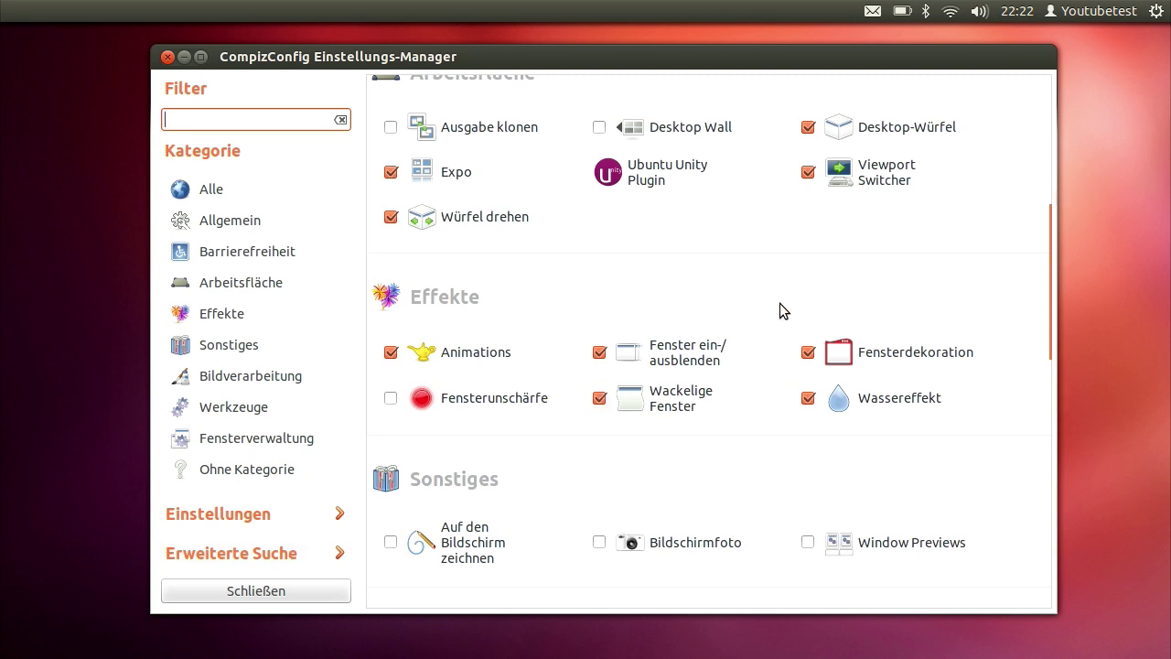
Tick 'Auf den Bildschirm zeichnen' under Sonstiges, review its settings page, then go back
scroll(779, 312, down, 4)
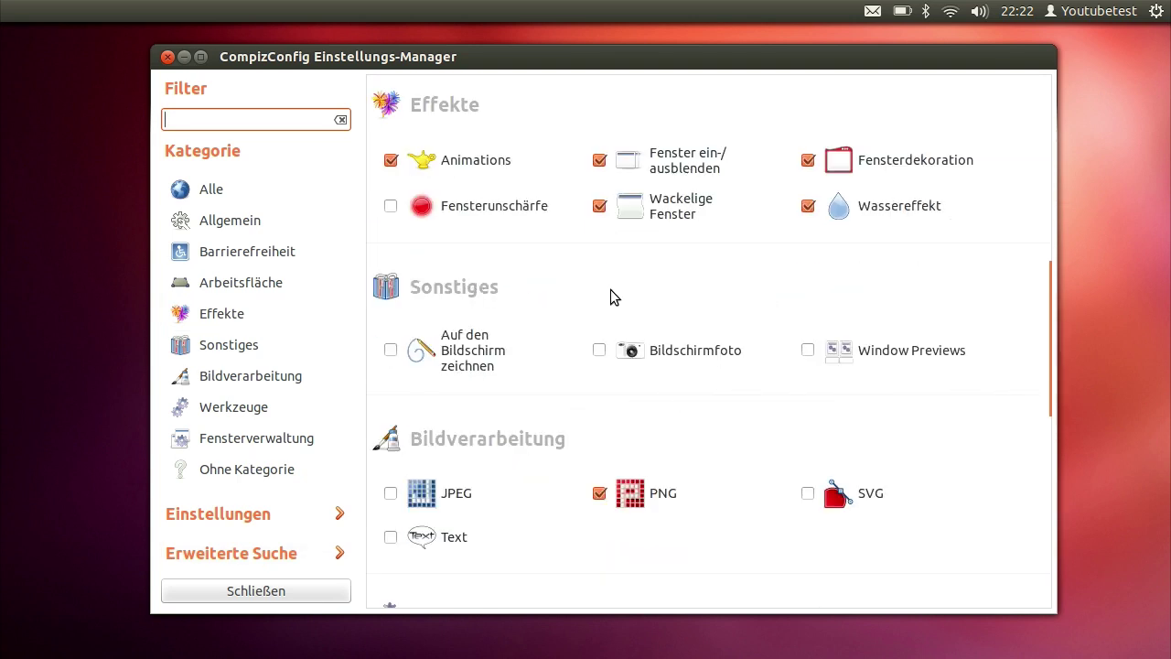
click(394, 354)
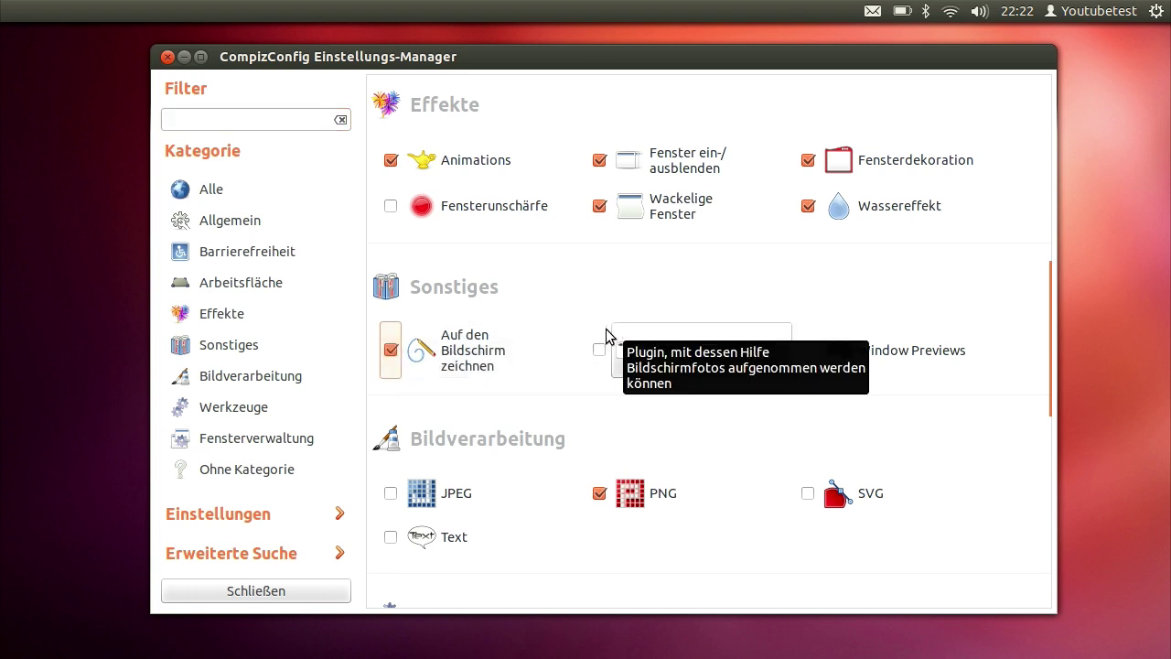
click(445, 350)
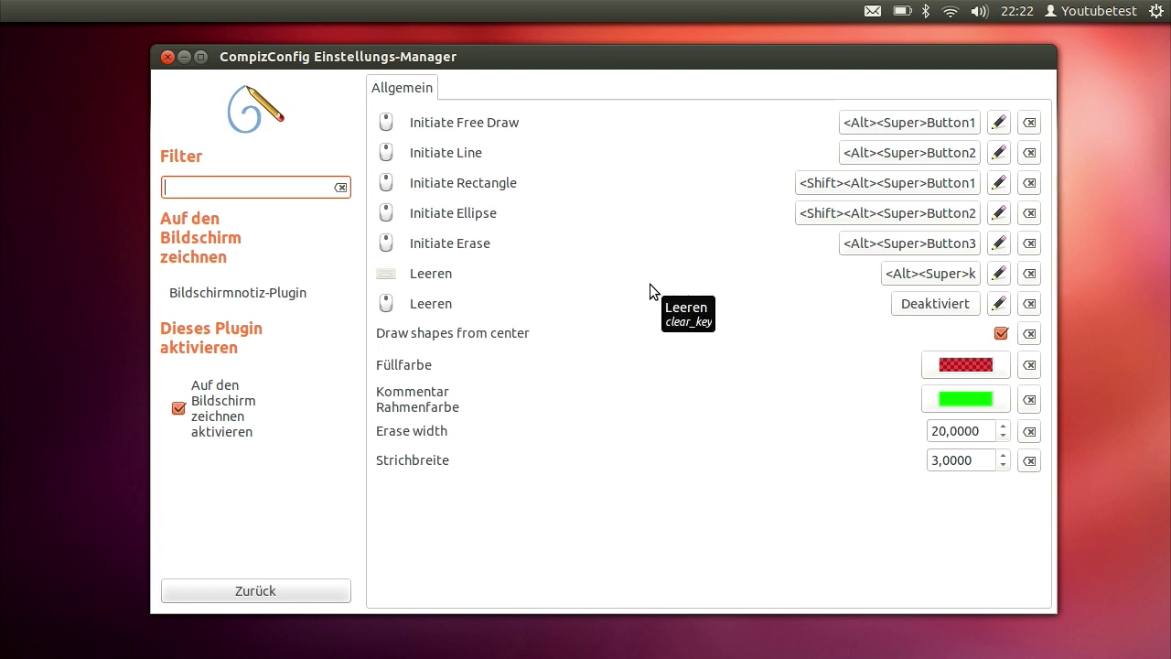
key(super)
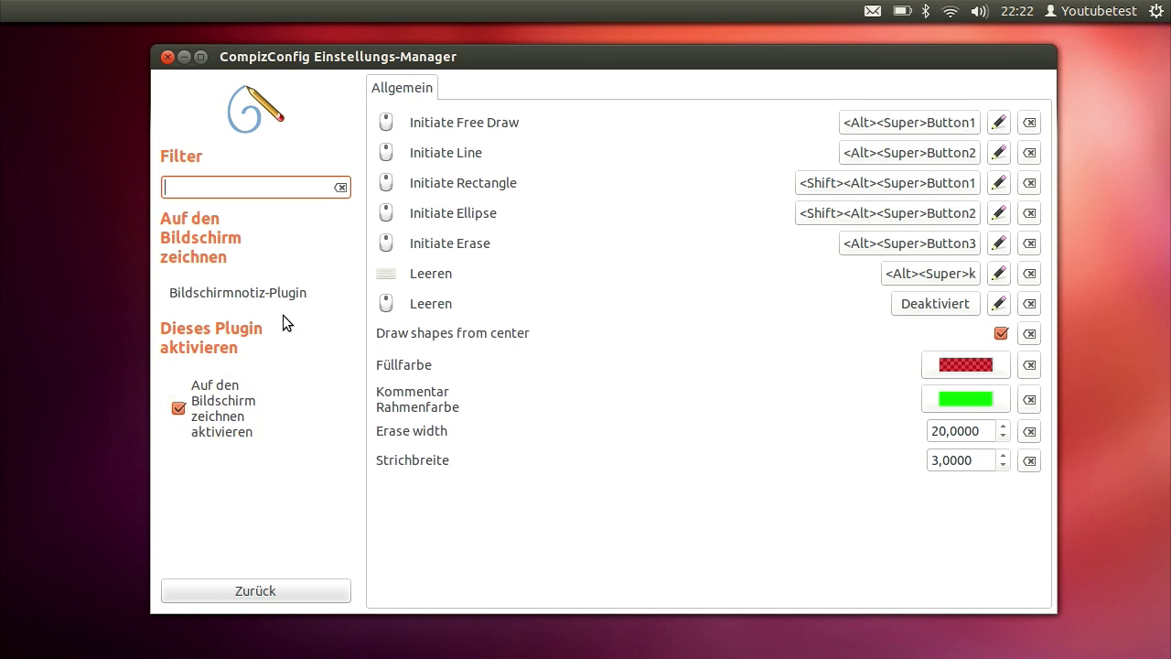
click(249, 592)
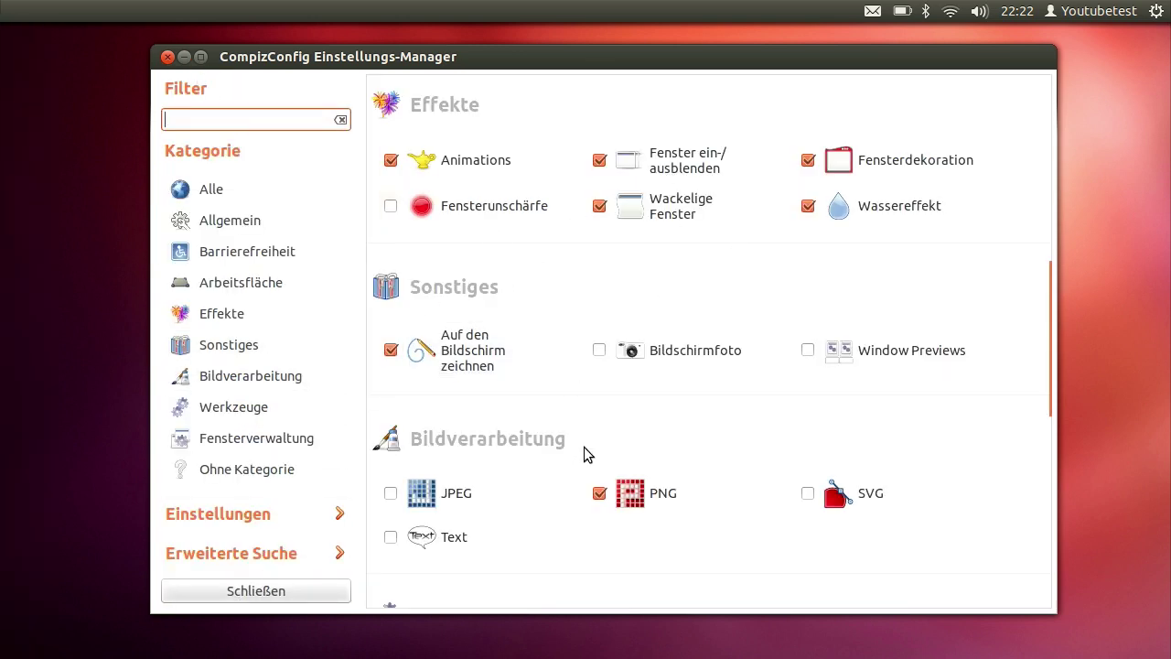
Inspect the Initiate Free Draw and Initiate Line bindings unchanged, then close the settings manager
click(510, 371)
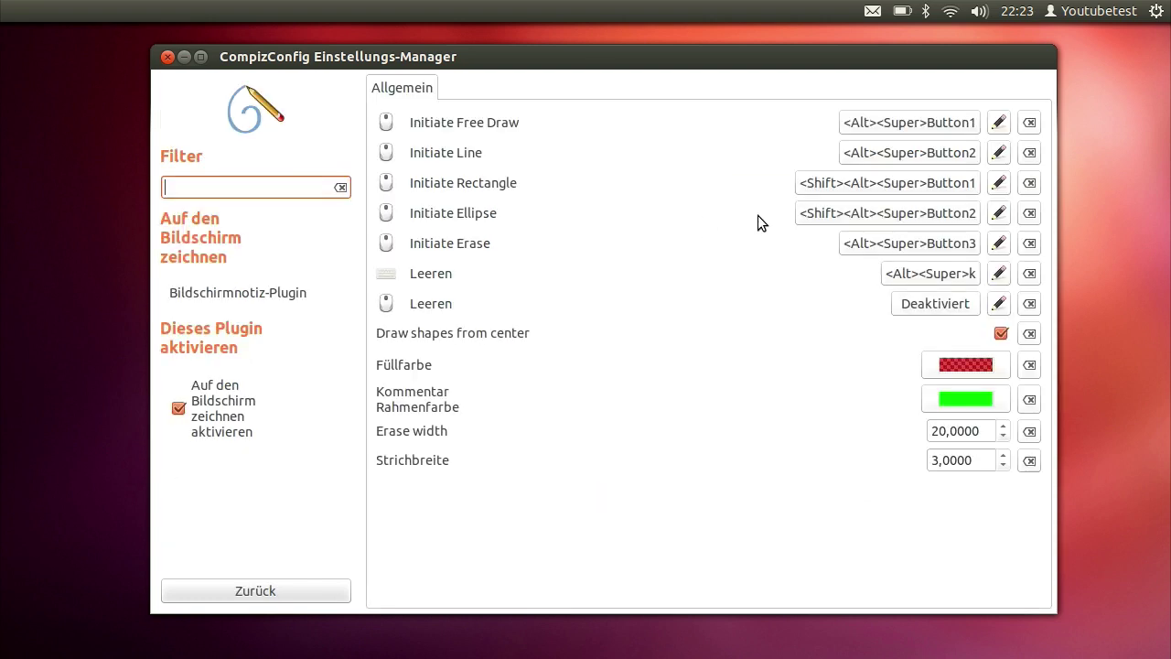
click(885, 119)
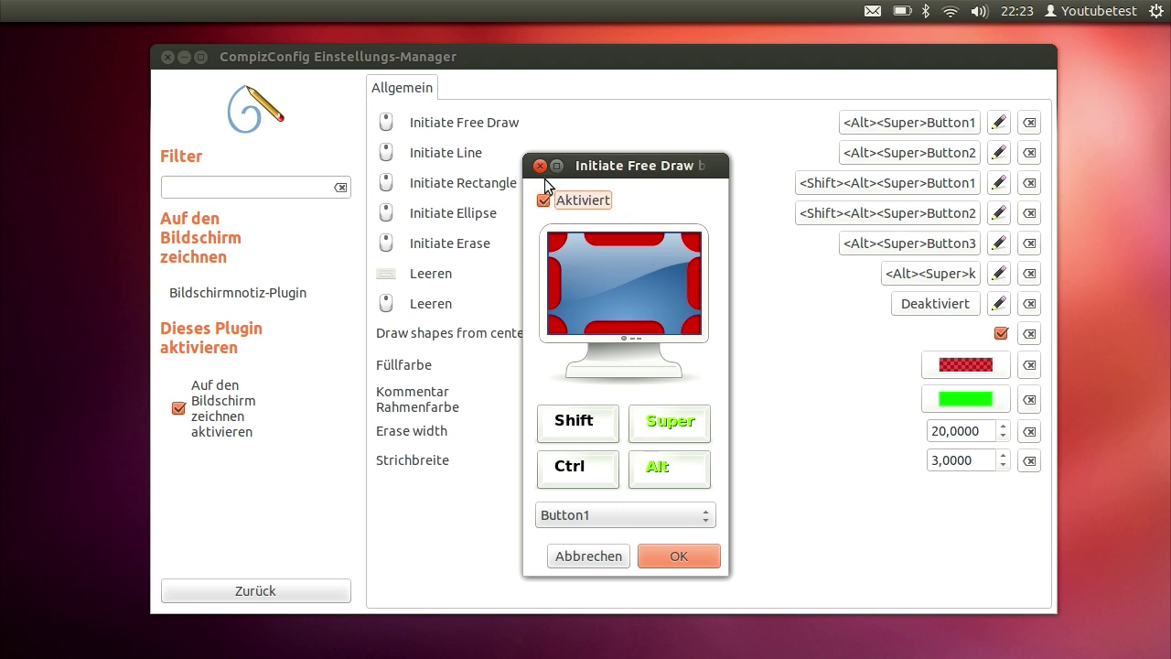
click(538, 167)
click(873, 146)
click(540, 167)
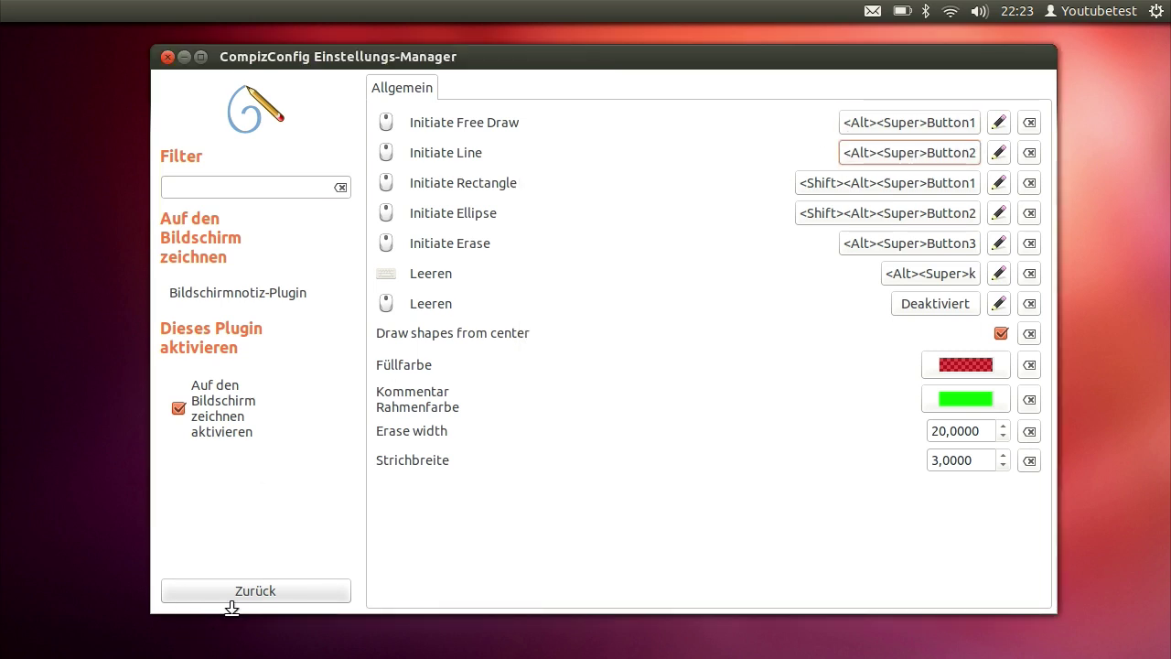
click(237, 593)
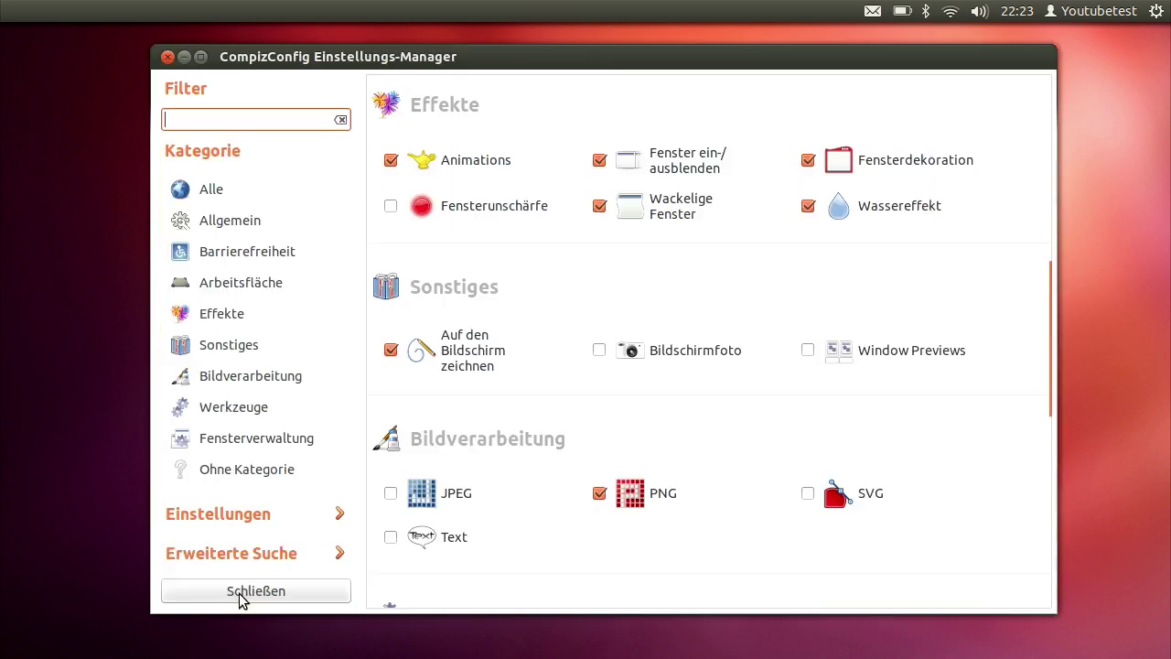
click(168, 58)
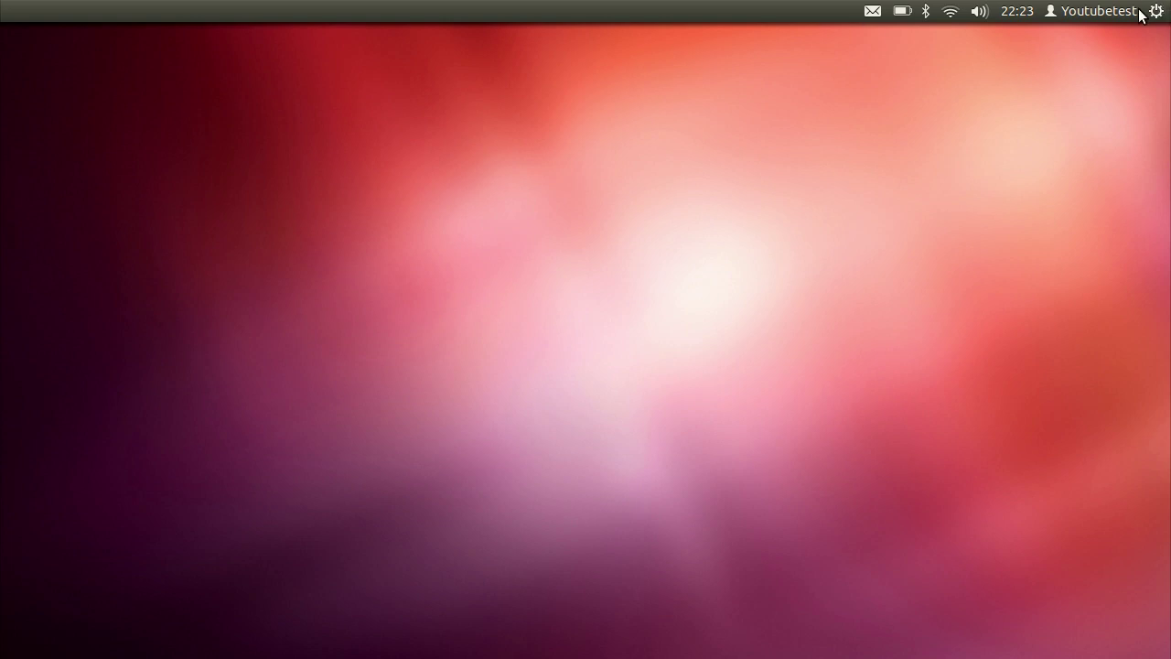
Draw two green strokes, clear them with Super+Alt+K, then trigger water ripples with Ctrl+Super
click(1141, 10)
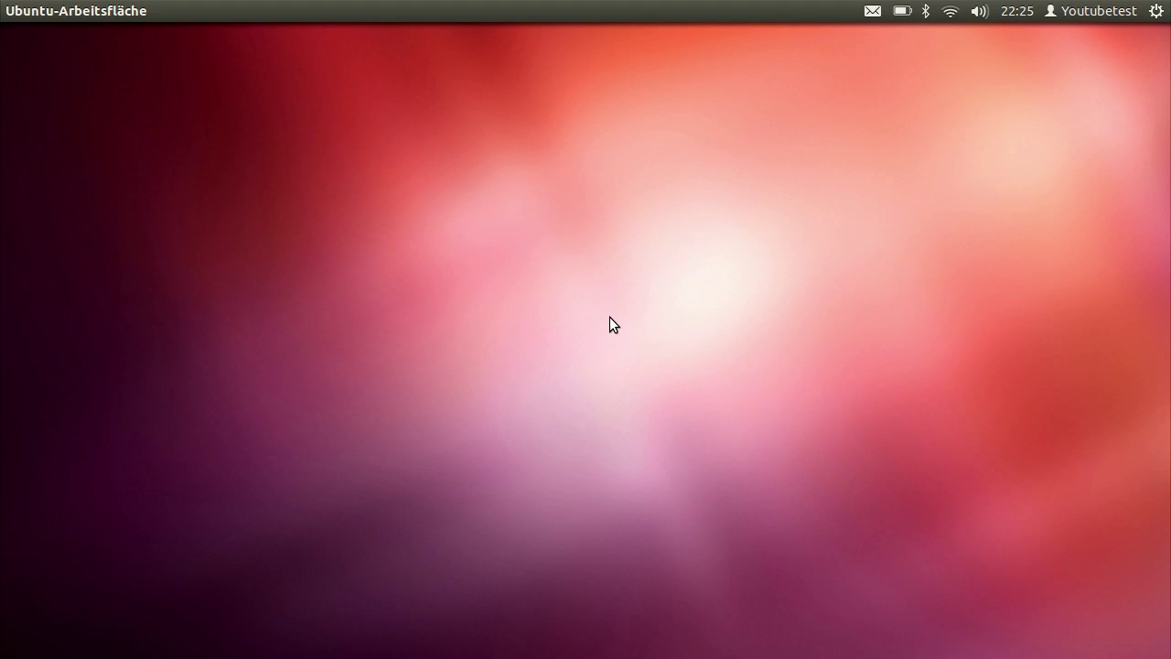
mouse_move(623, 300)
mouse_down()
mouse_move(605, 205)
mouse_move(629, 306)
mouse_up()
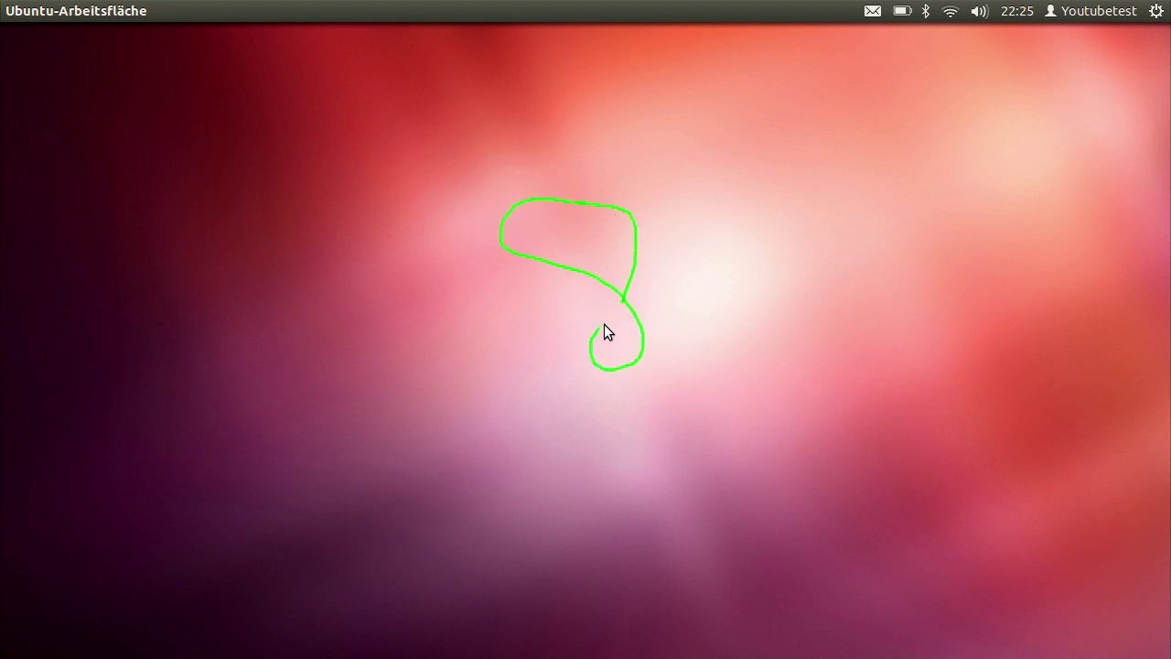
mouse_move(679, 236)
mouse_down()
mouse_move(554, 338)
mouse_move(709, 297)
mouse_up()
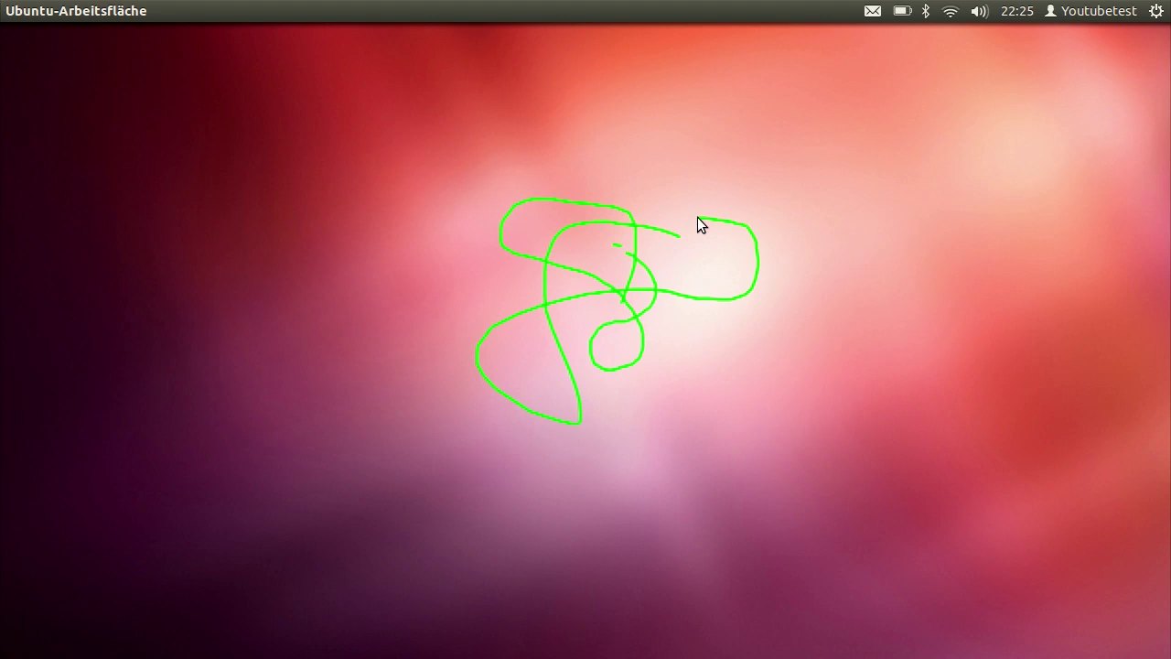
key(super+alt+k)
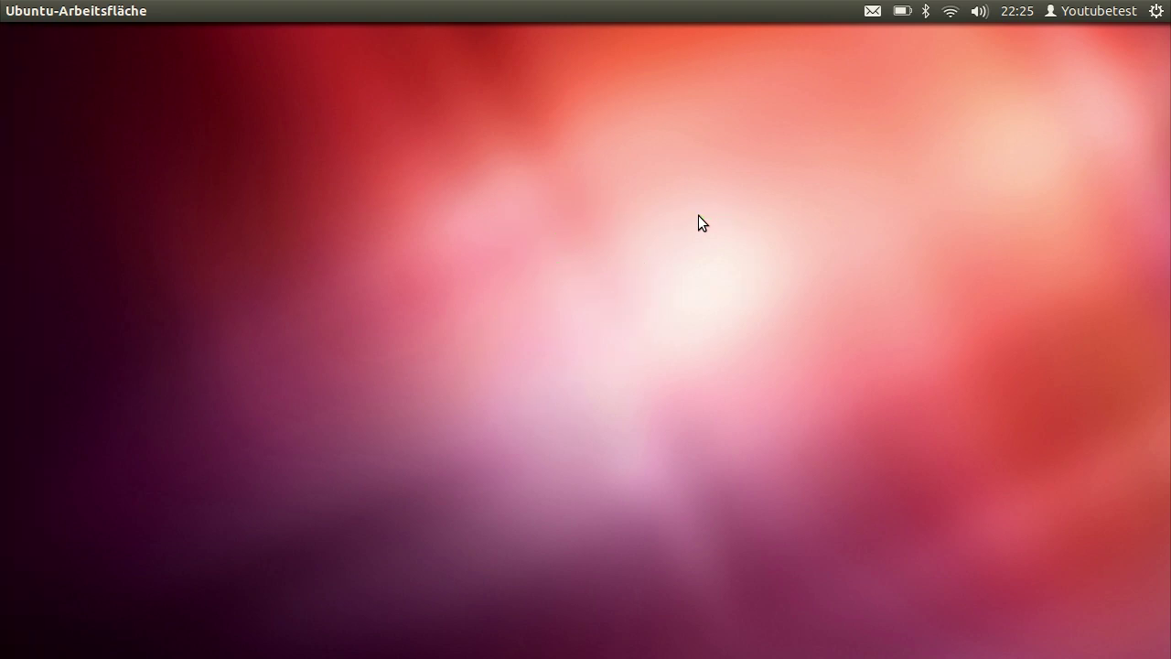
key(ctrl+super)
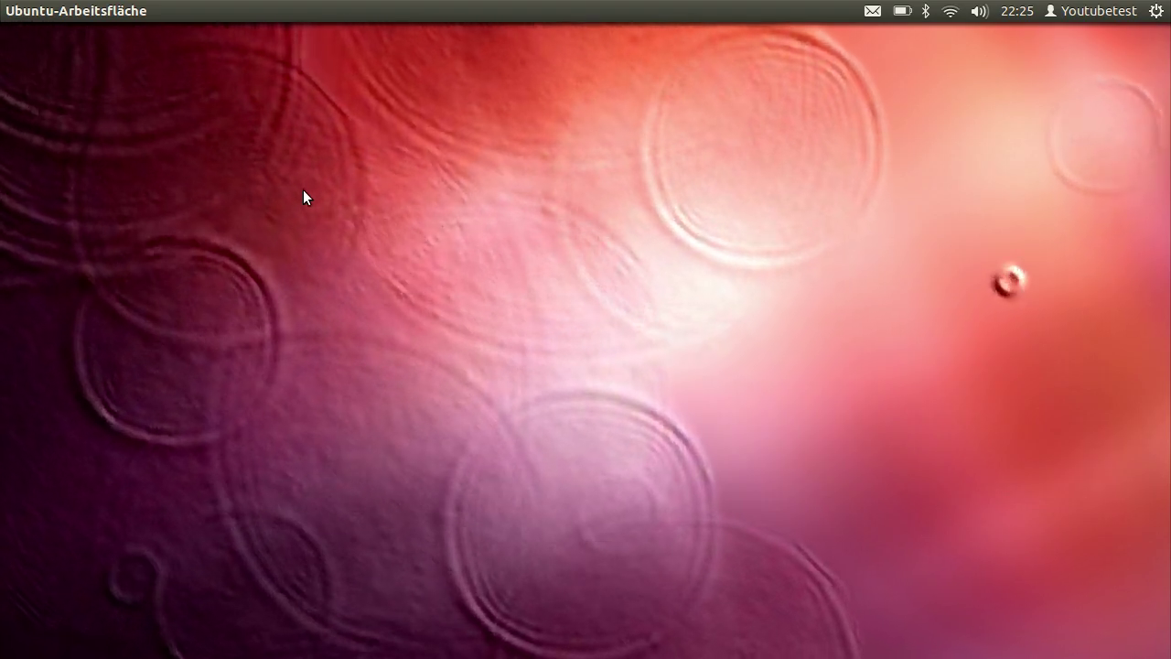
Spin the desktop cube three workspaces to the right against the skydome
key(ctrl+alt+Right)
key(ctrl+alt+Right)
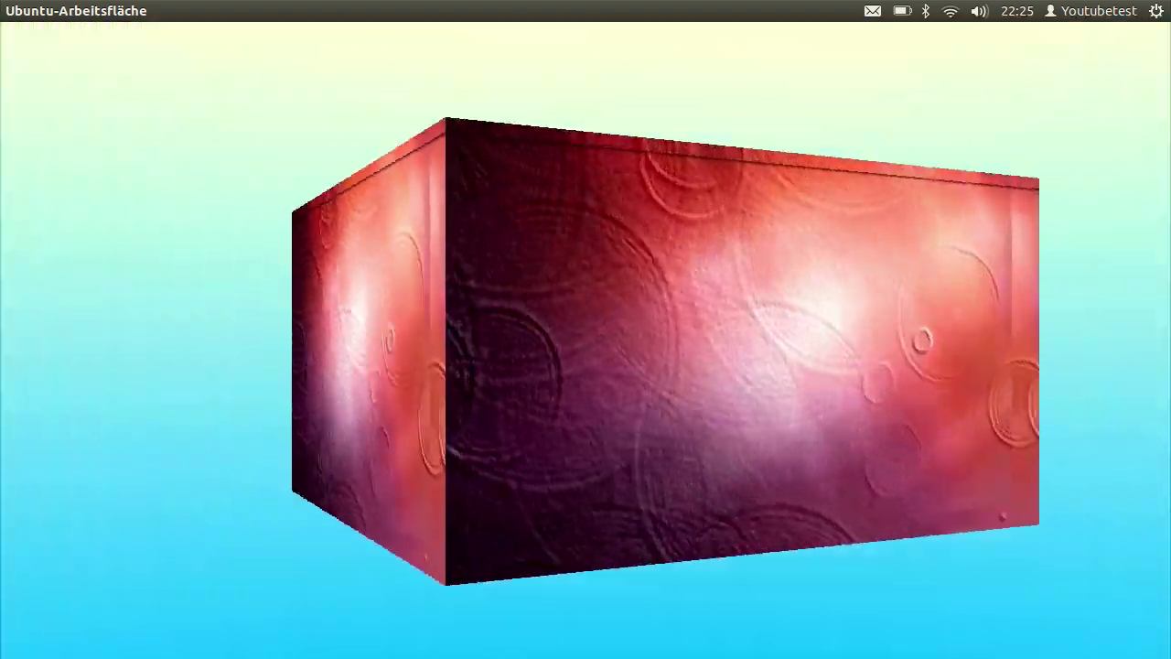
key(ctrl+alt+Right)
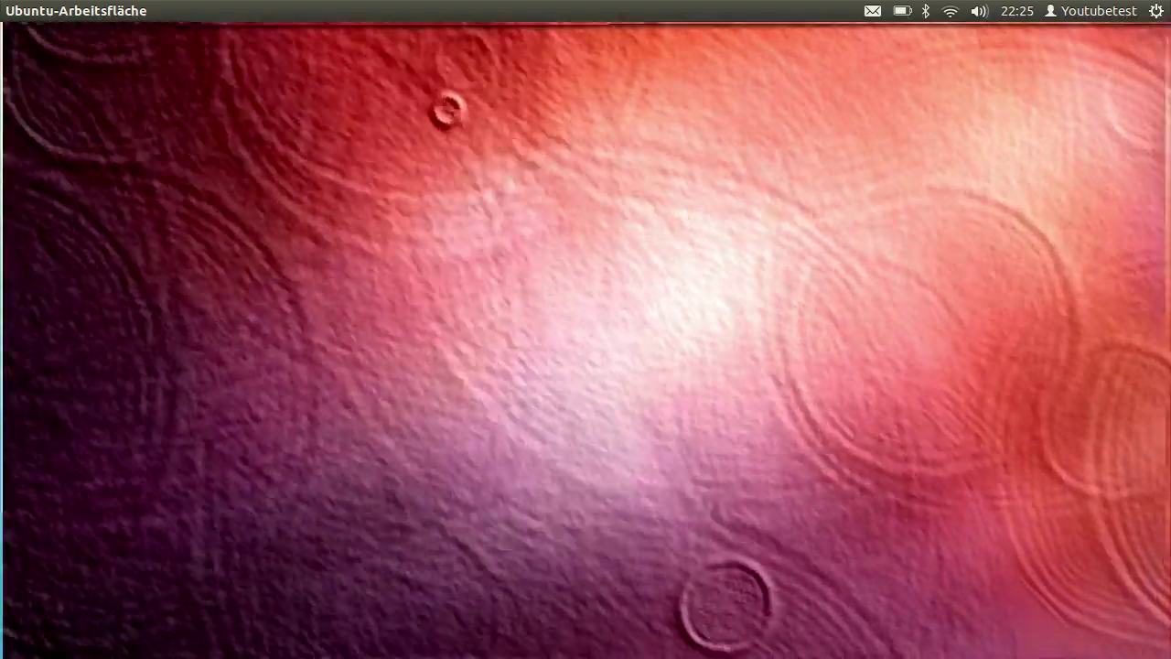
key(ctrl+alt+Right)
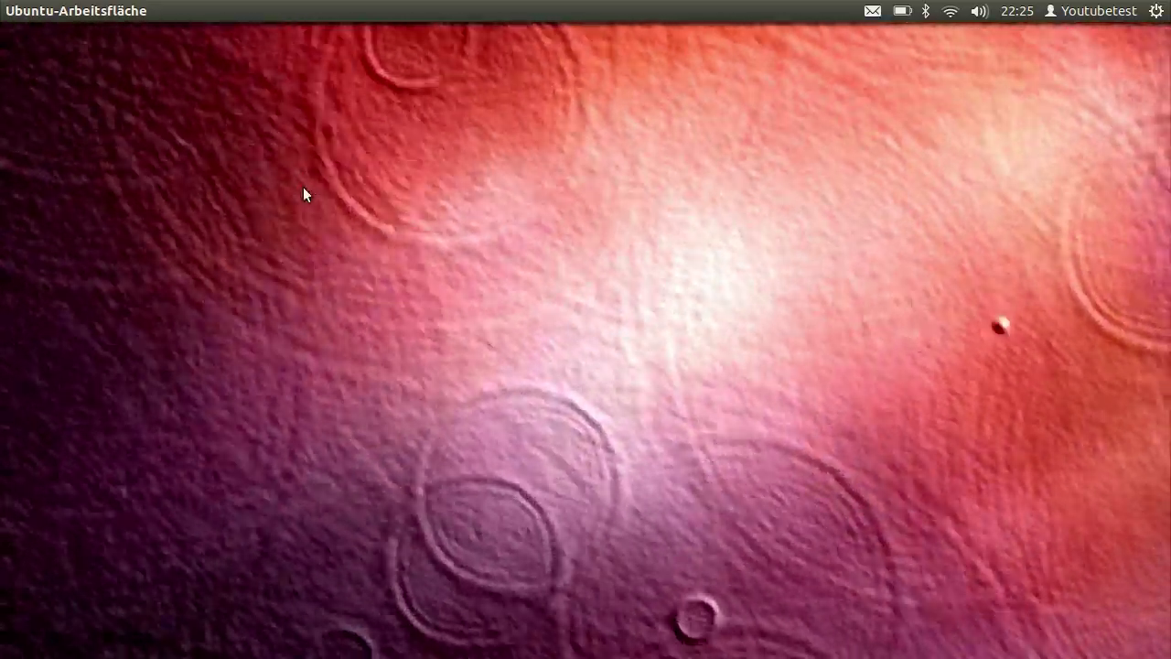